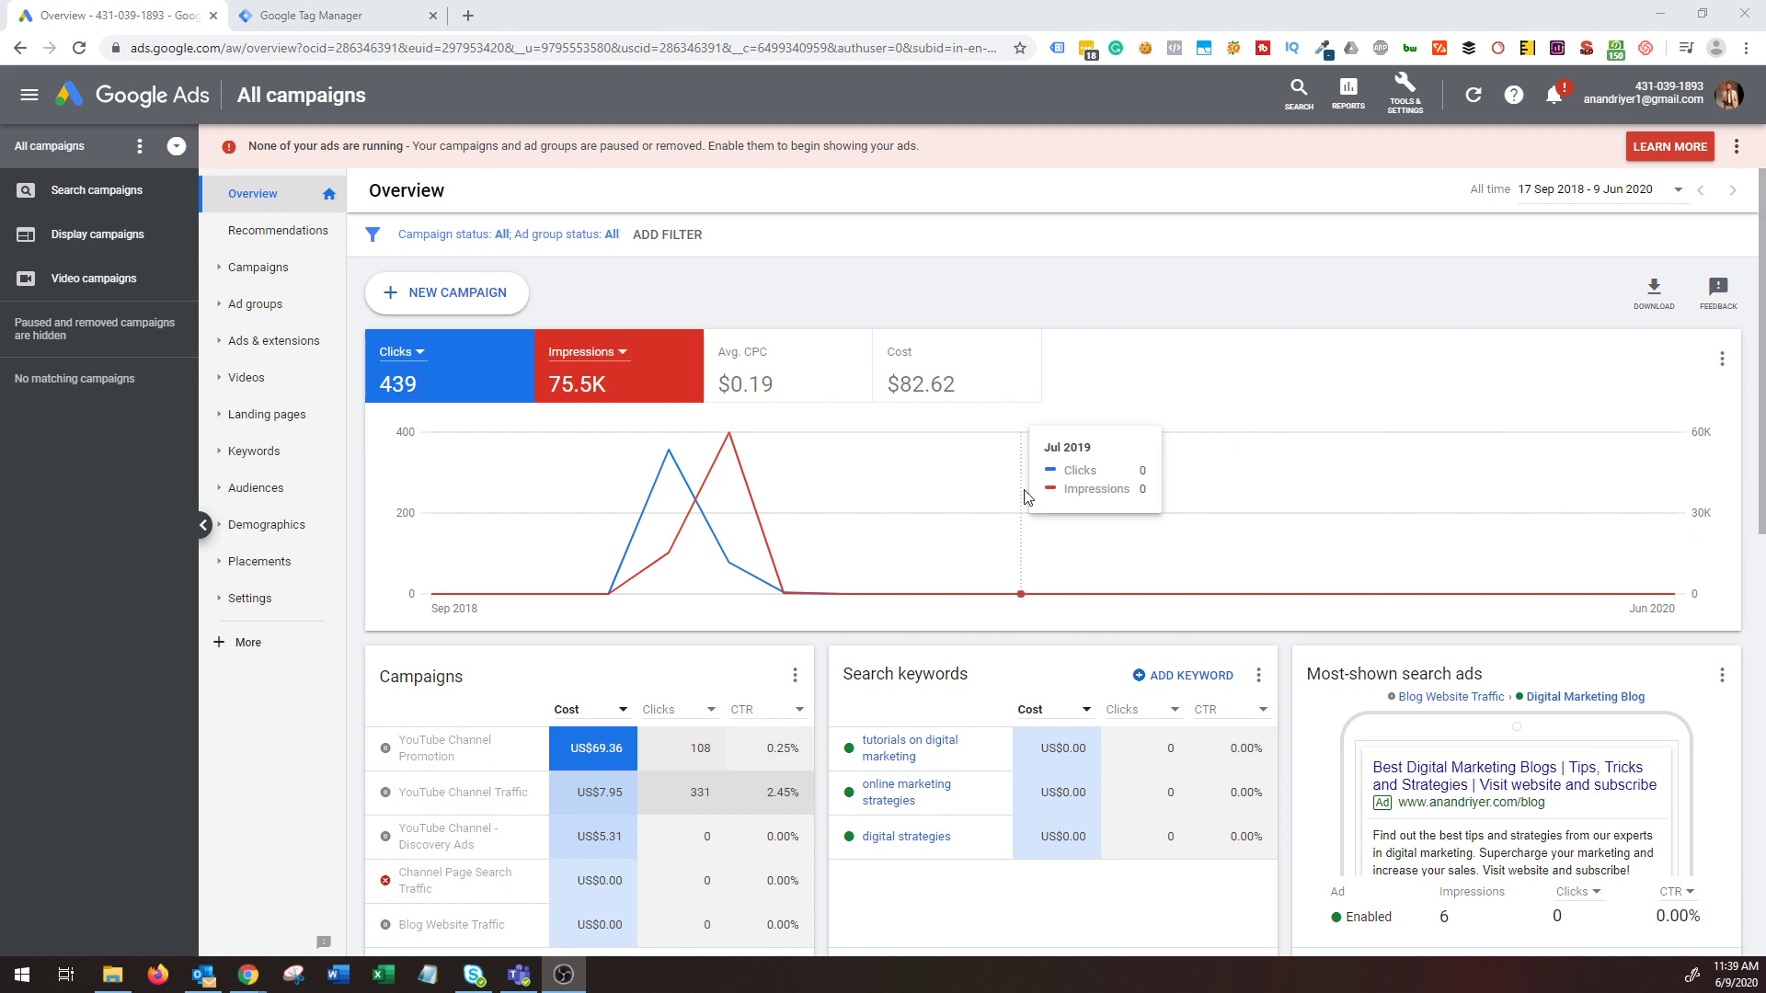
# Scroll through the Google Ads account overview, then bring up the Tools & Settings menu.
pyautogui.scroll(-2, 1025, 498)
pyautogui.scroll(-2, 1026, 498)
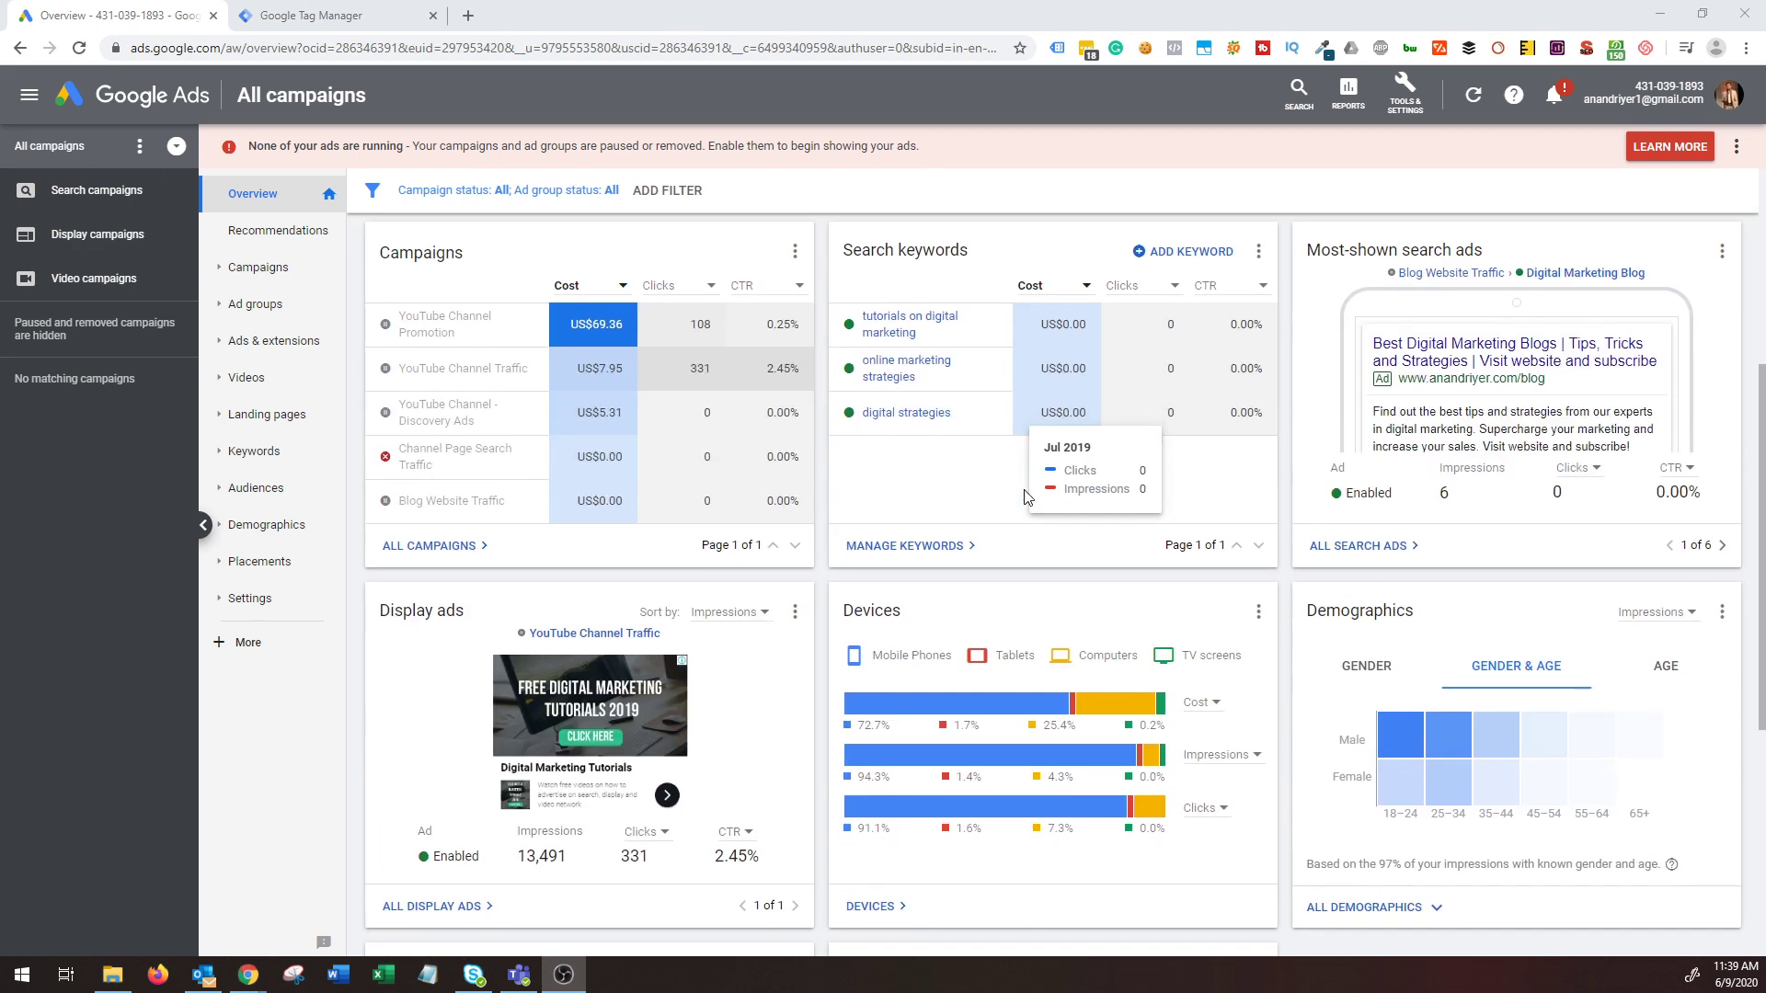
pyautogui.scroll(-2, 1026, 498)
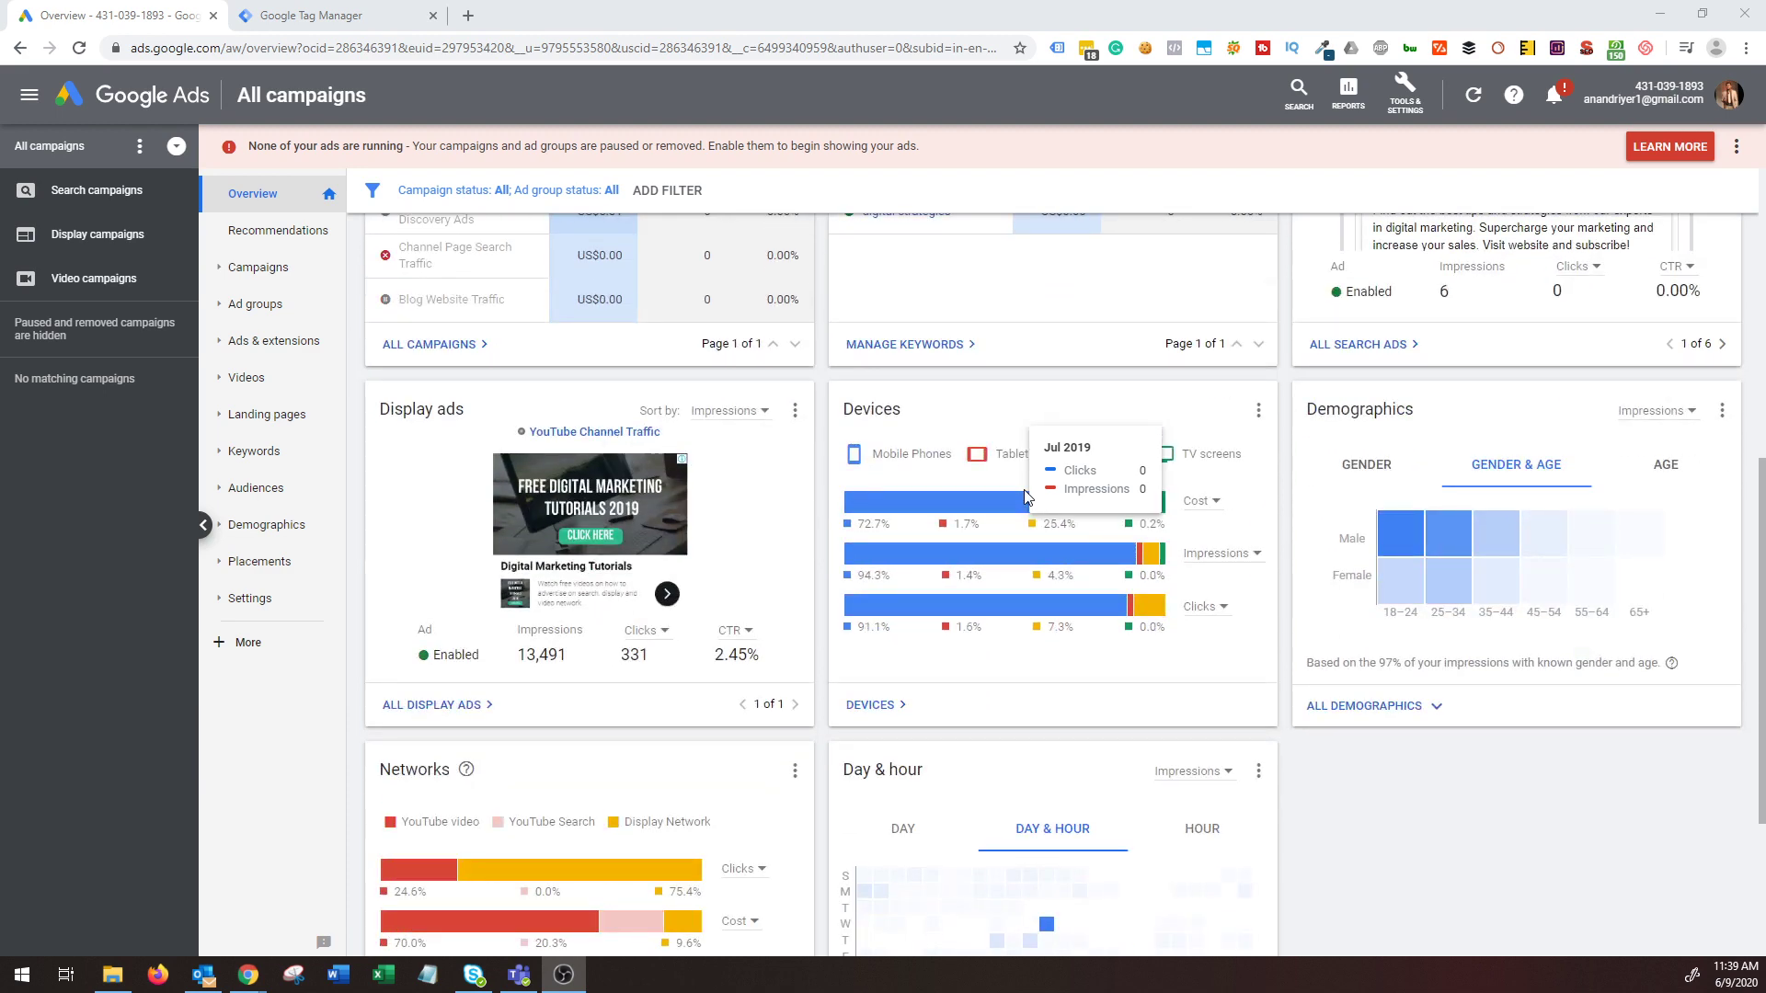
pyautogui.scroll(-2, 1025, 498)
pyautogui.scroll(5, 1347, 761)
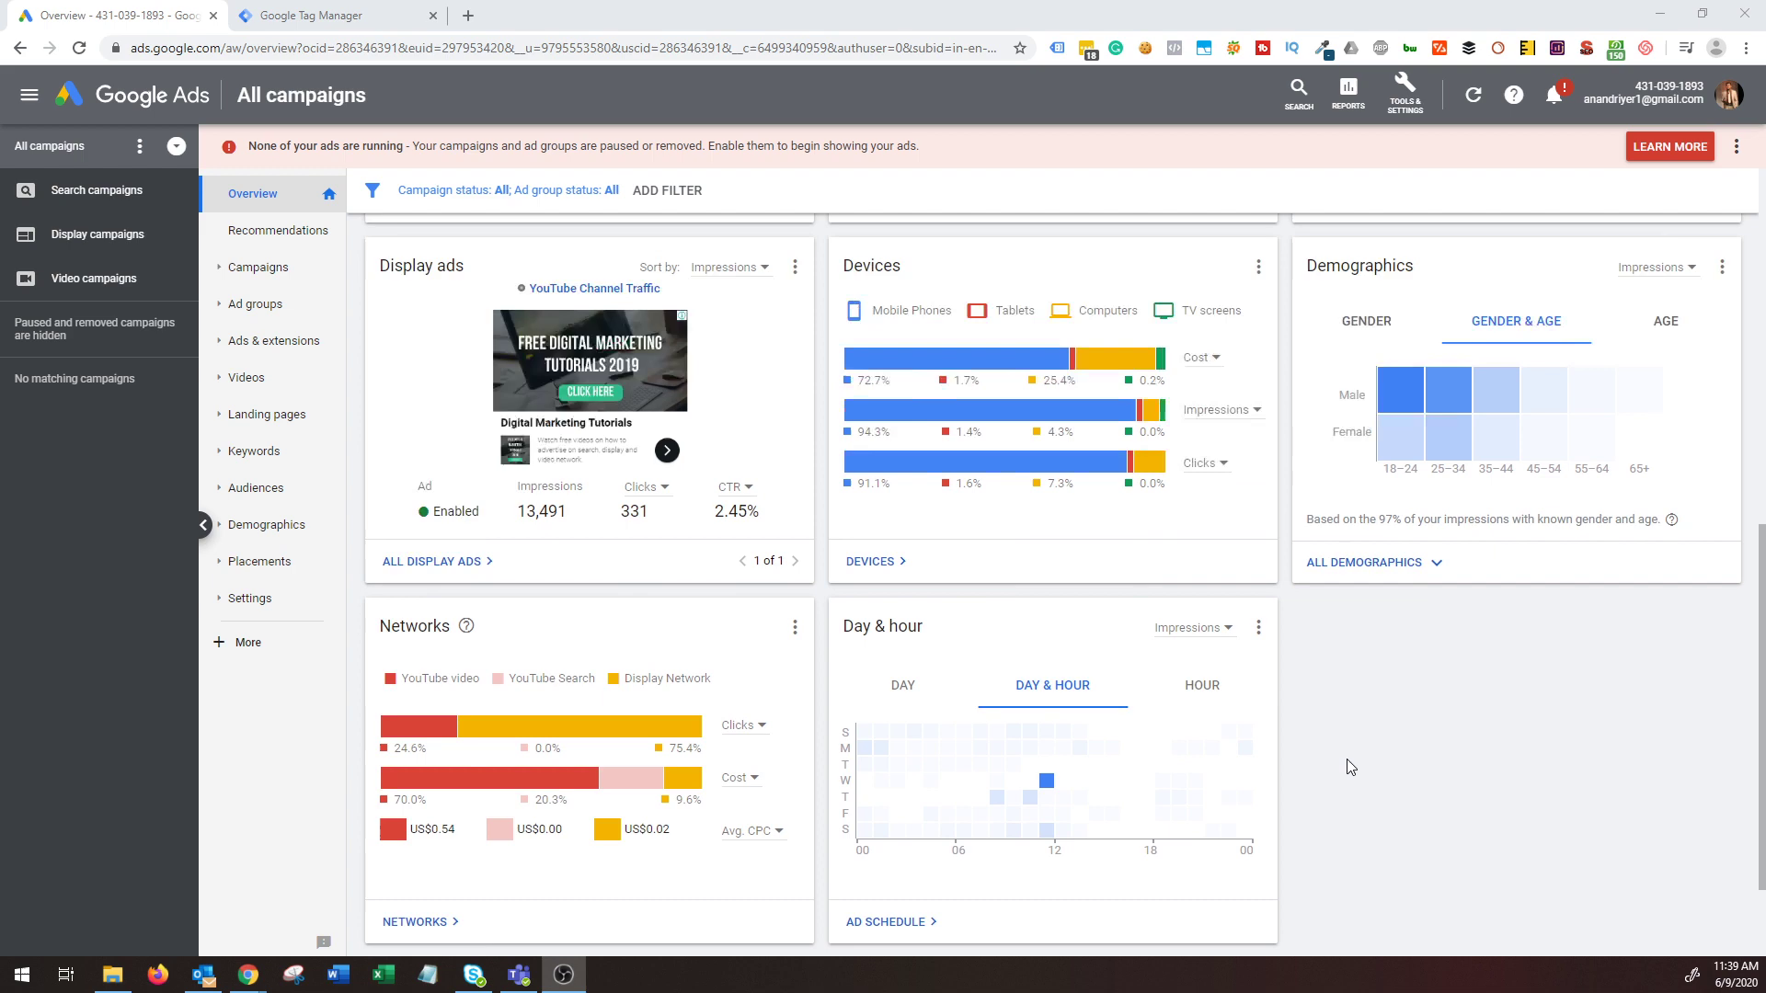
pyautogui.scroll(3, 1346, 768)
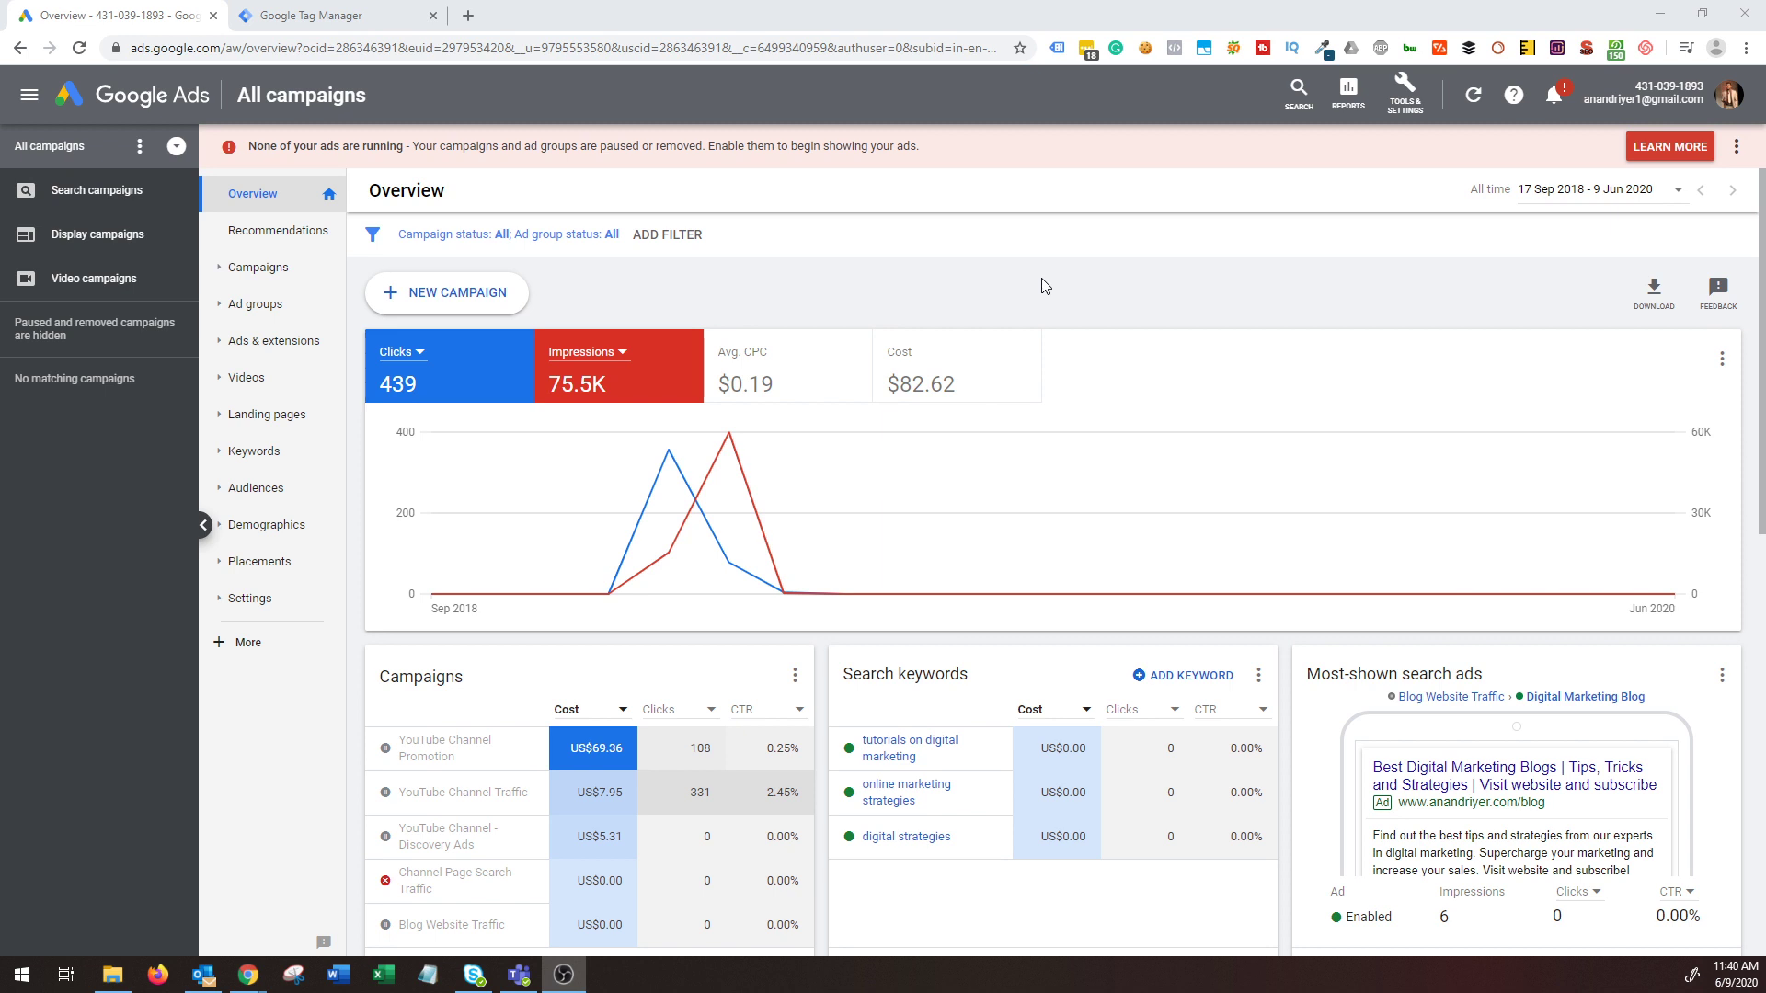
pyautogui.click(1404, 90)
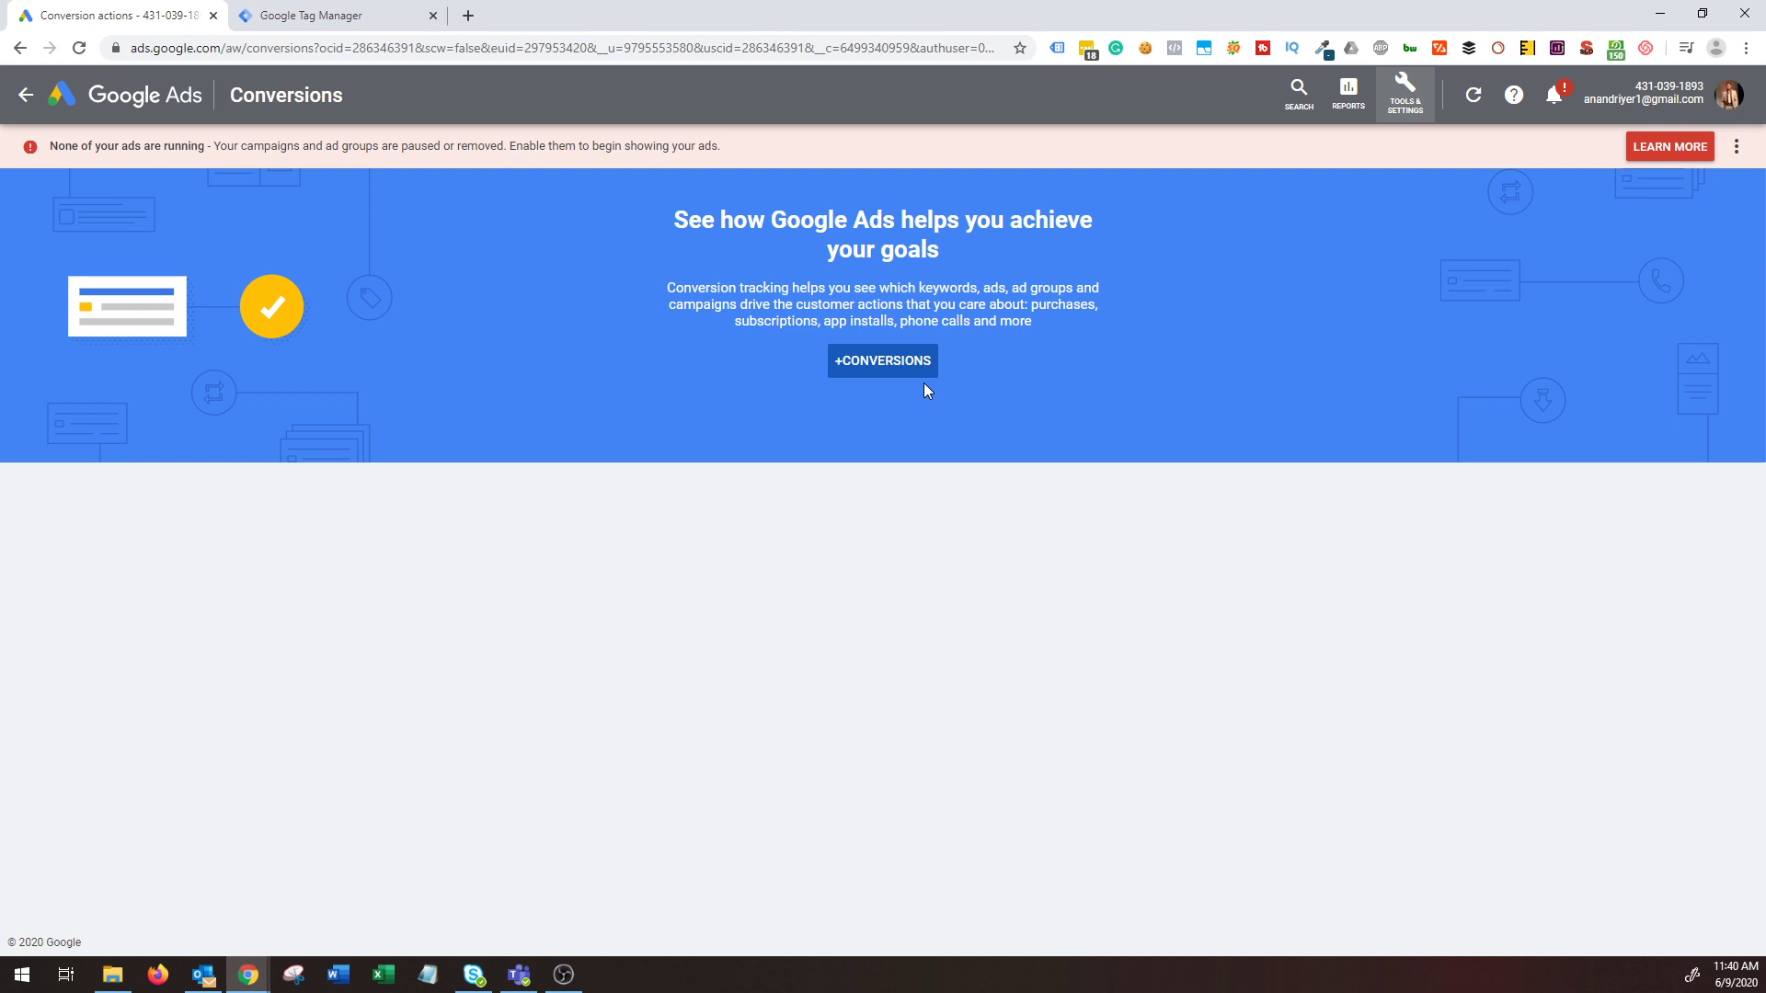
# Go to Measurement > Conversions in Tools & Settings and start a new conversion action.
pyautogui.click(1395, 108)
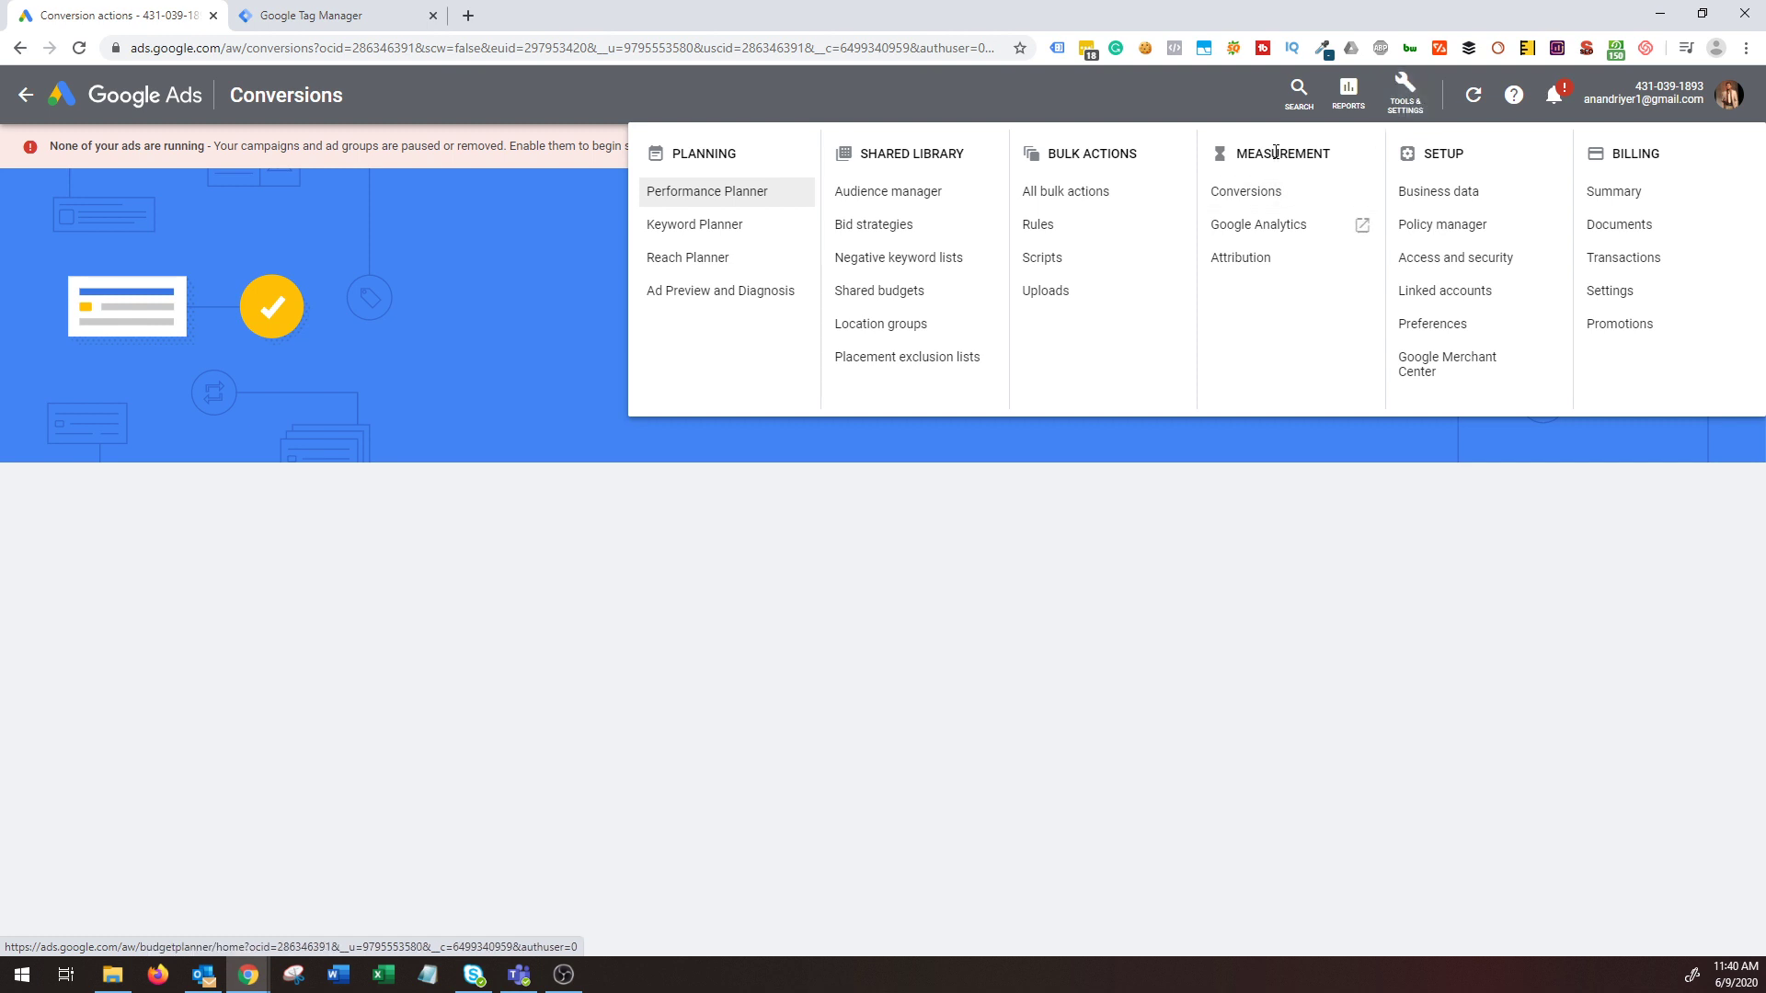
pyautogui.click(1255, 194)
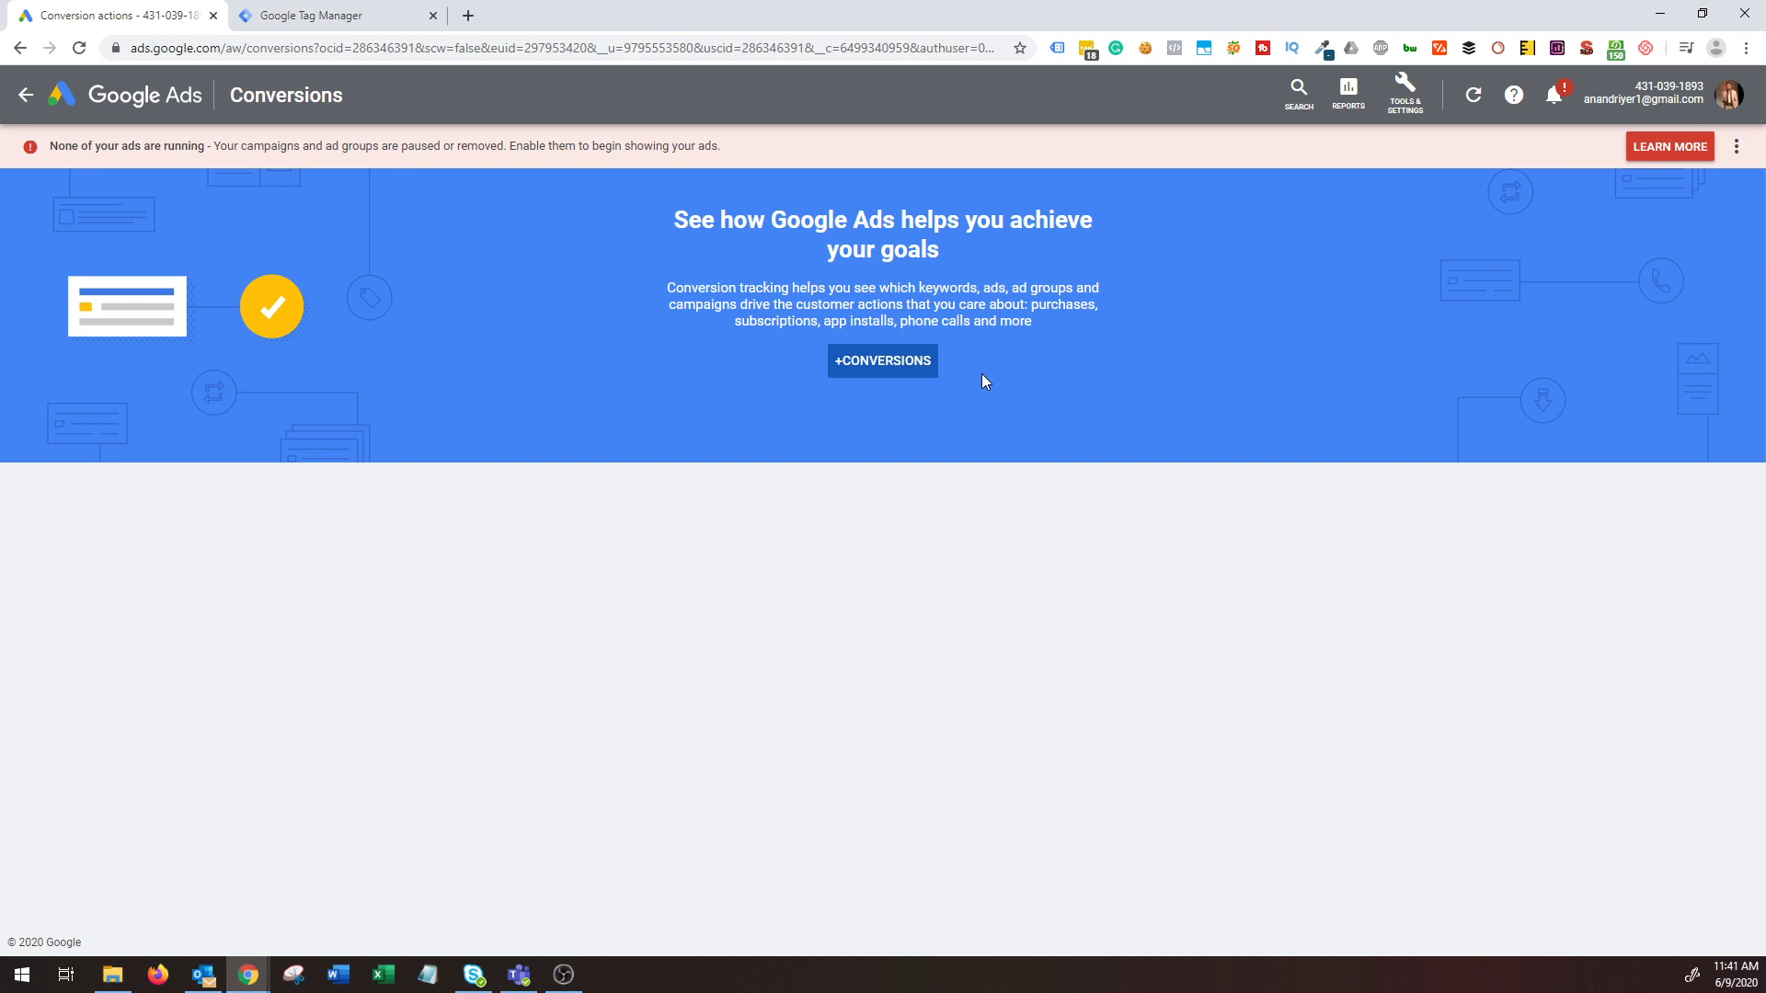
pyautogui.click(887, 365)
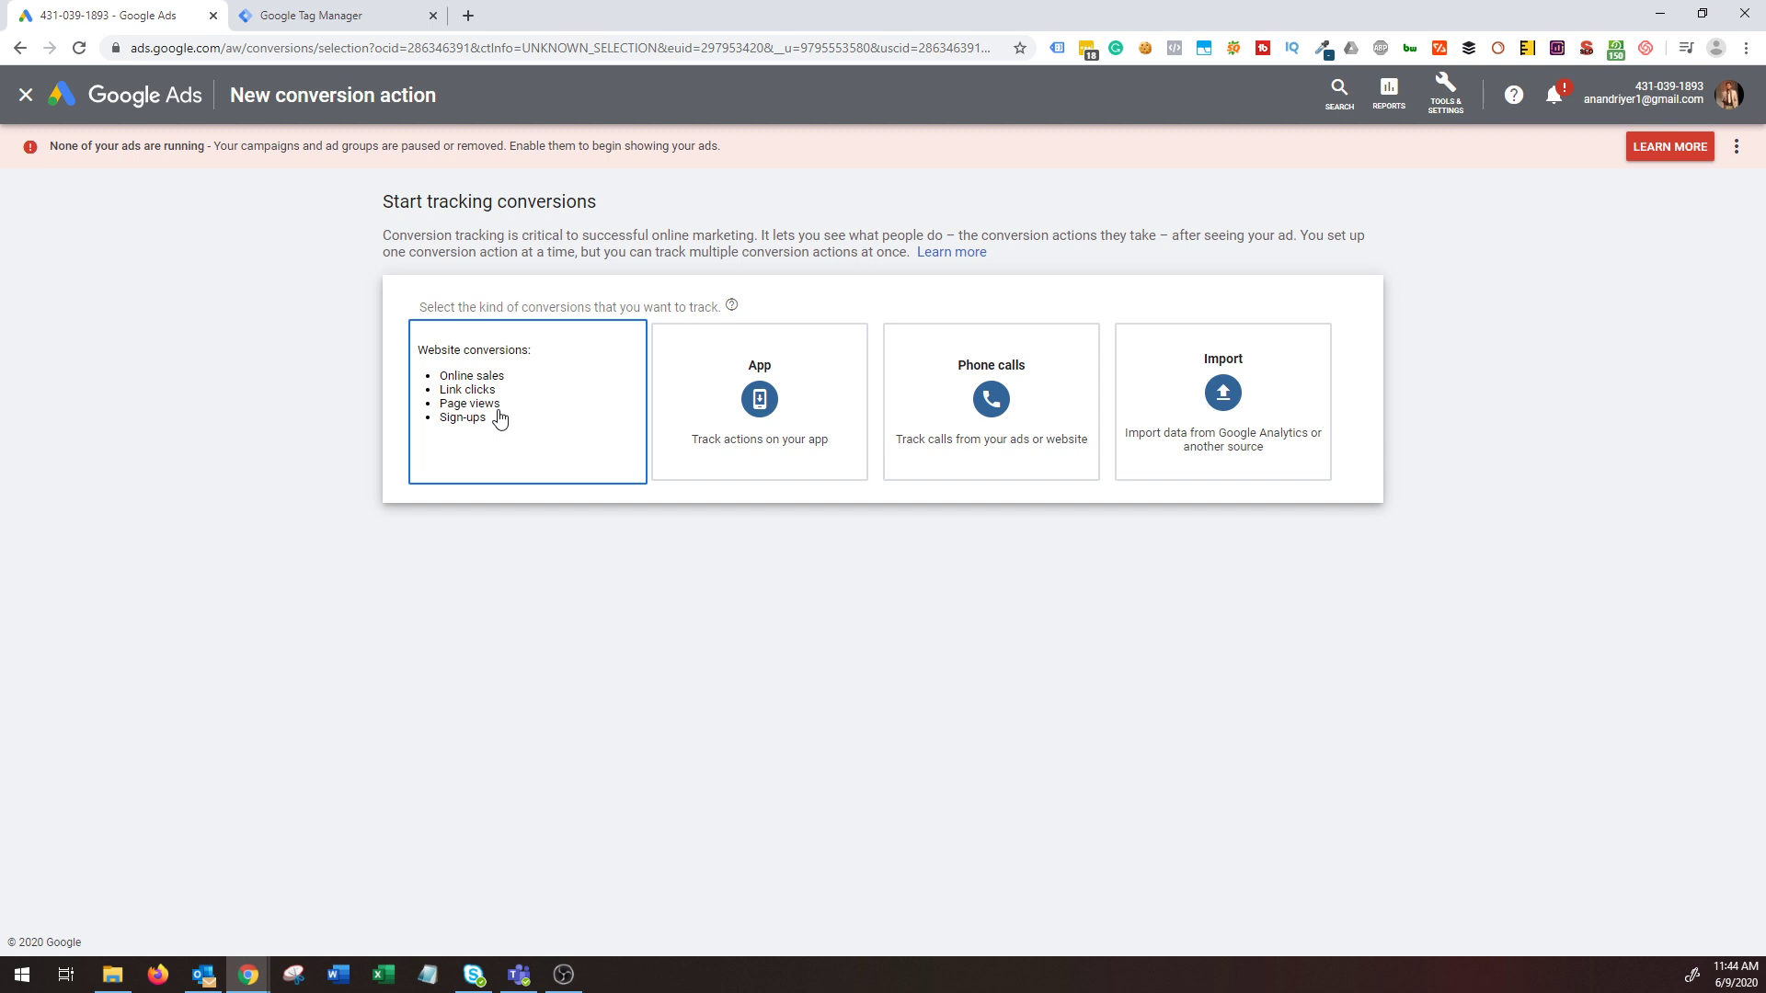
# Choose a Website conversion and set its category to Submit lead form.
pyautogui.click(500, 418)
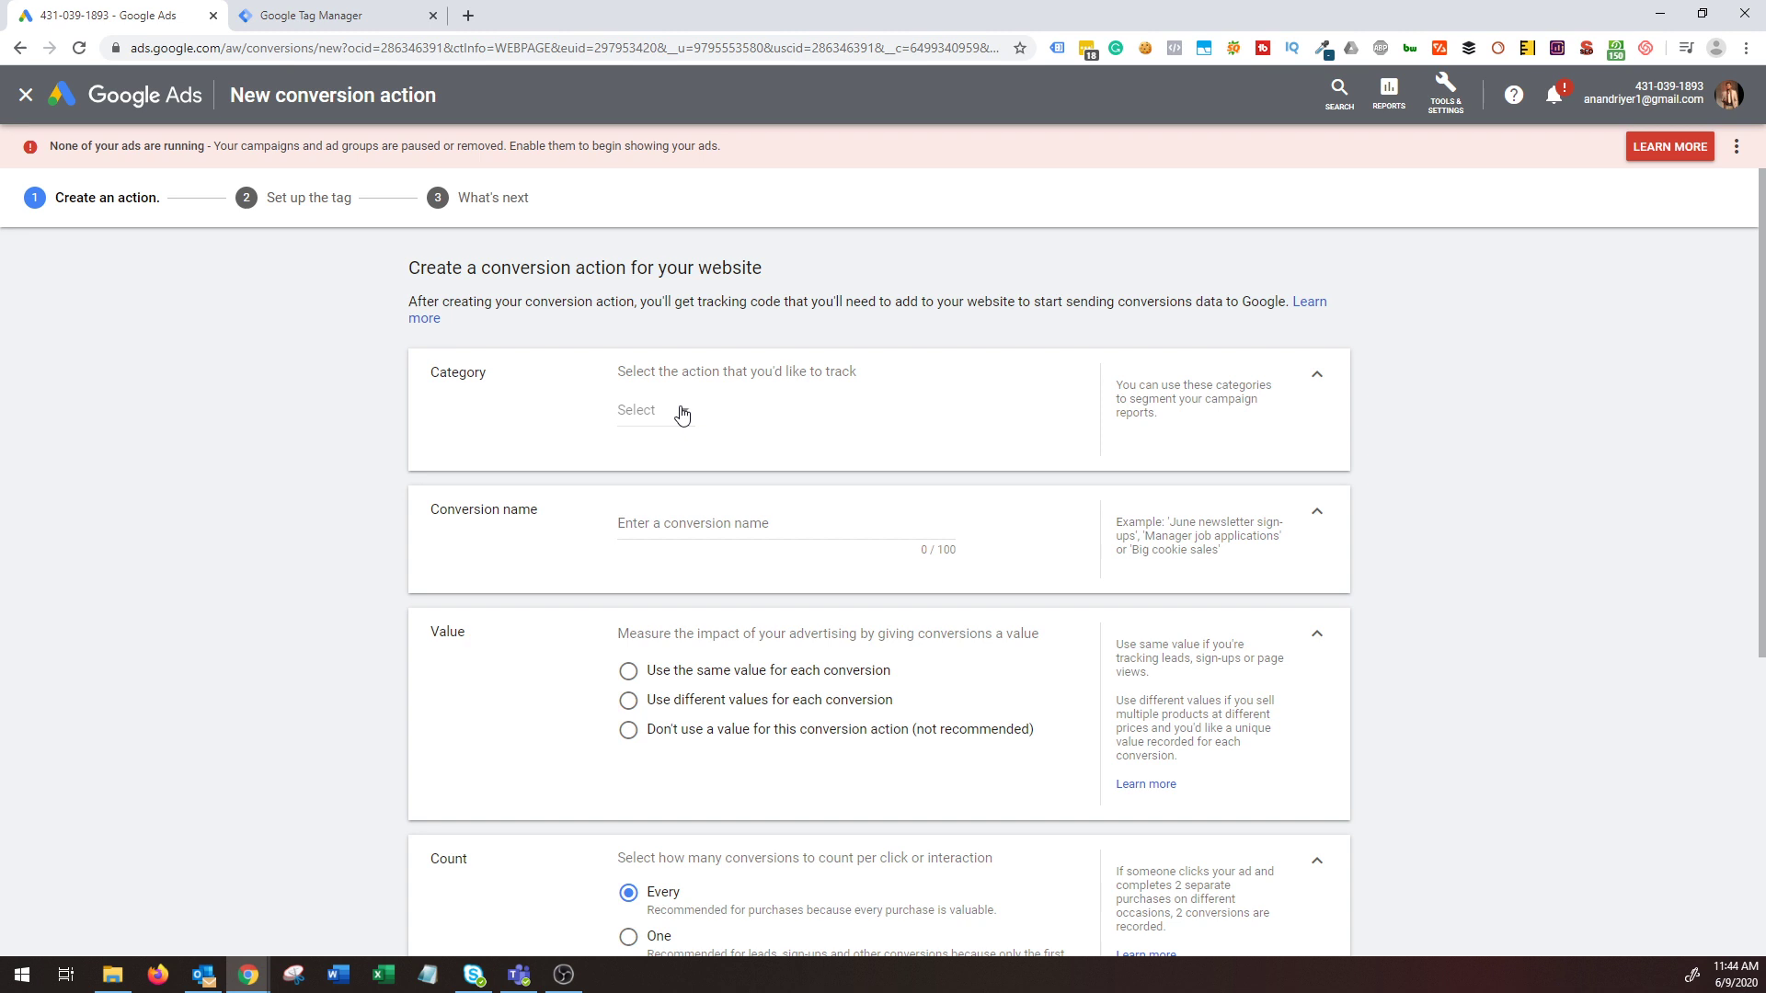
pyautogui.click(679, 410)
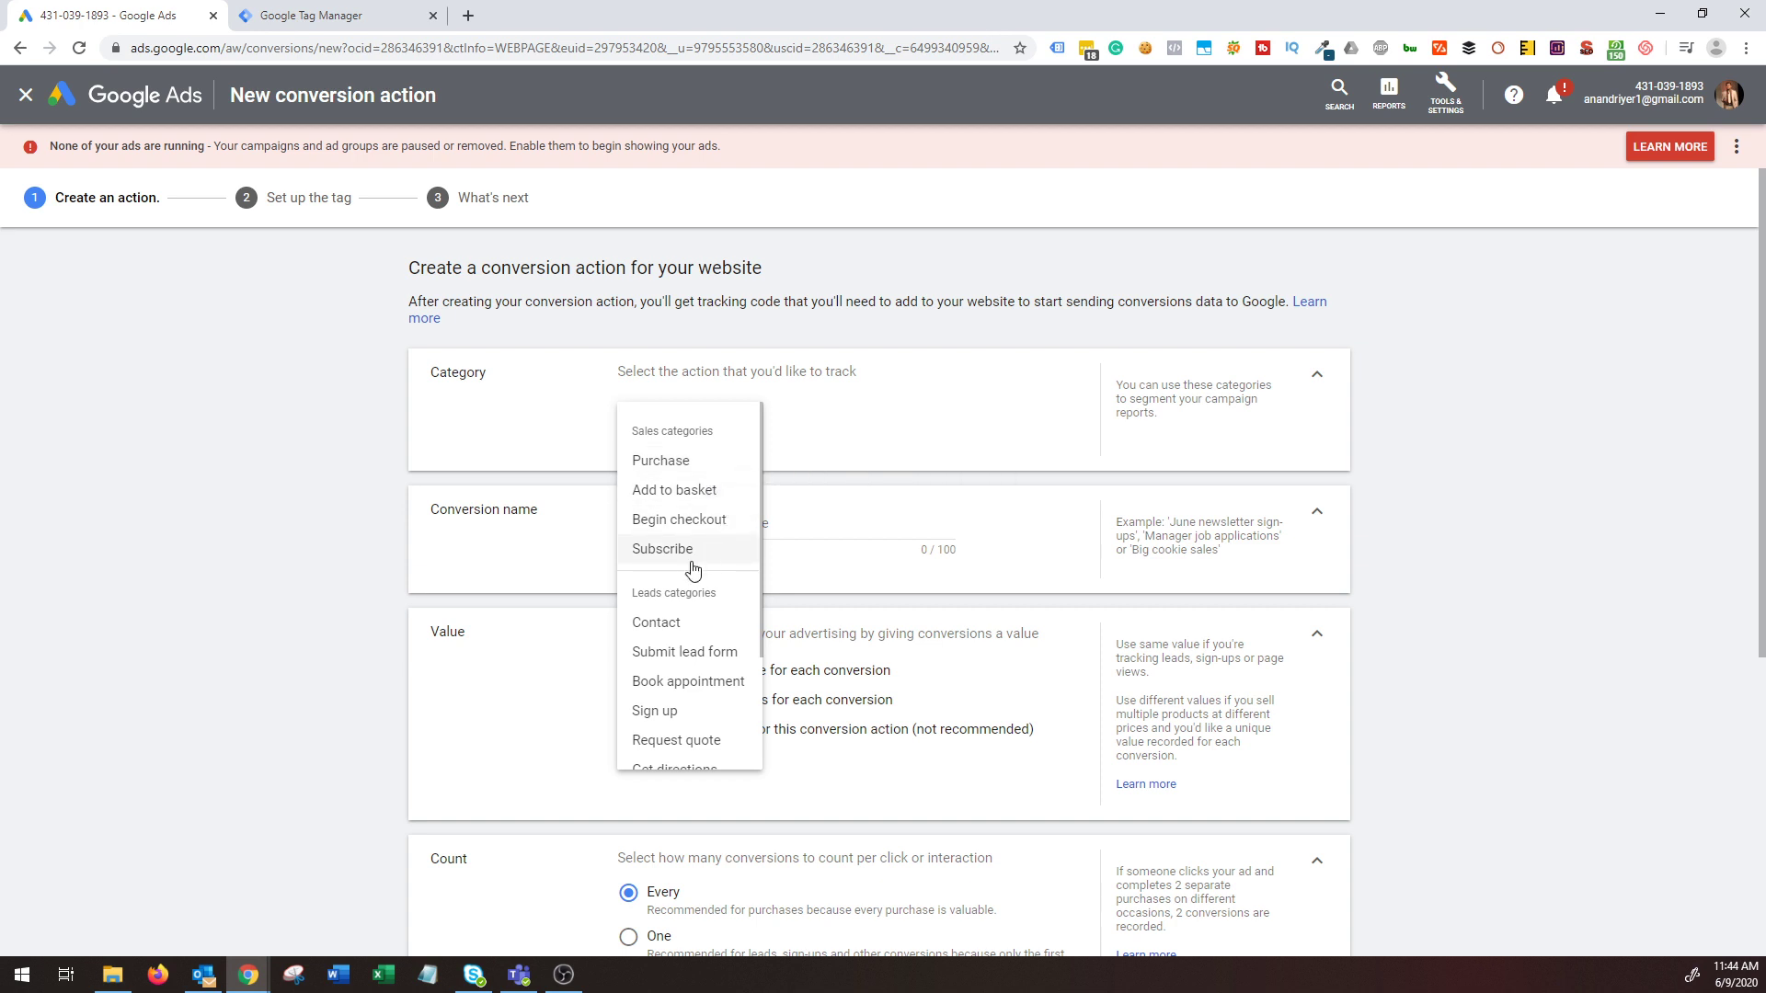
pyautogui.scroll(-2, 751, 558)
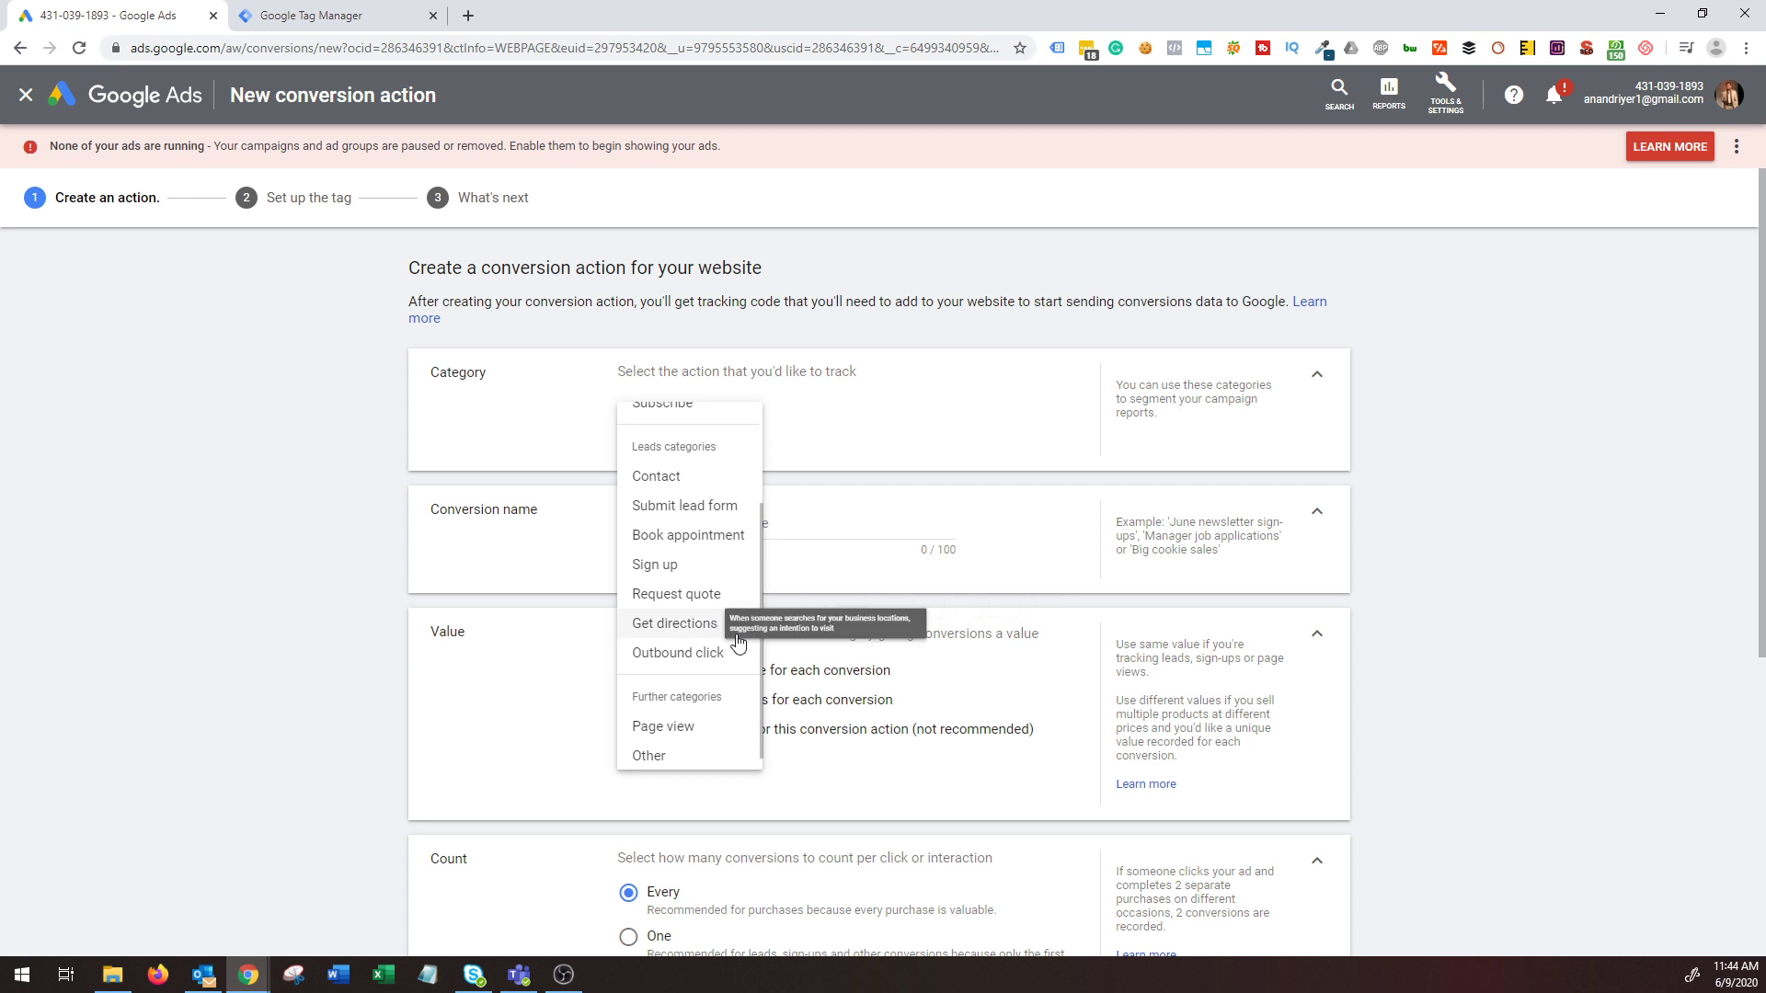
pyautogui.scroll(-1, 713, 642)
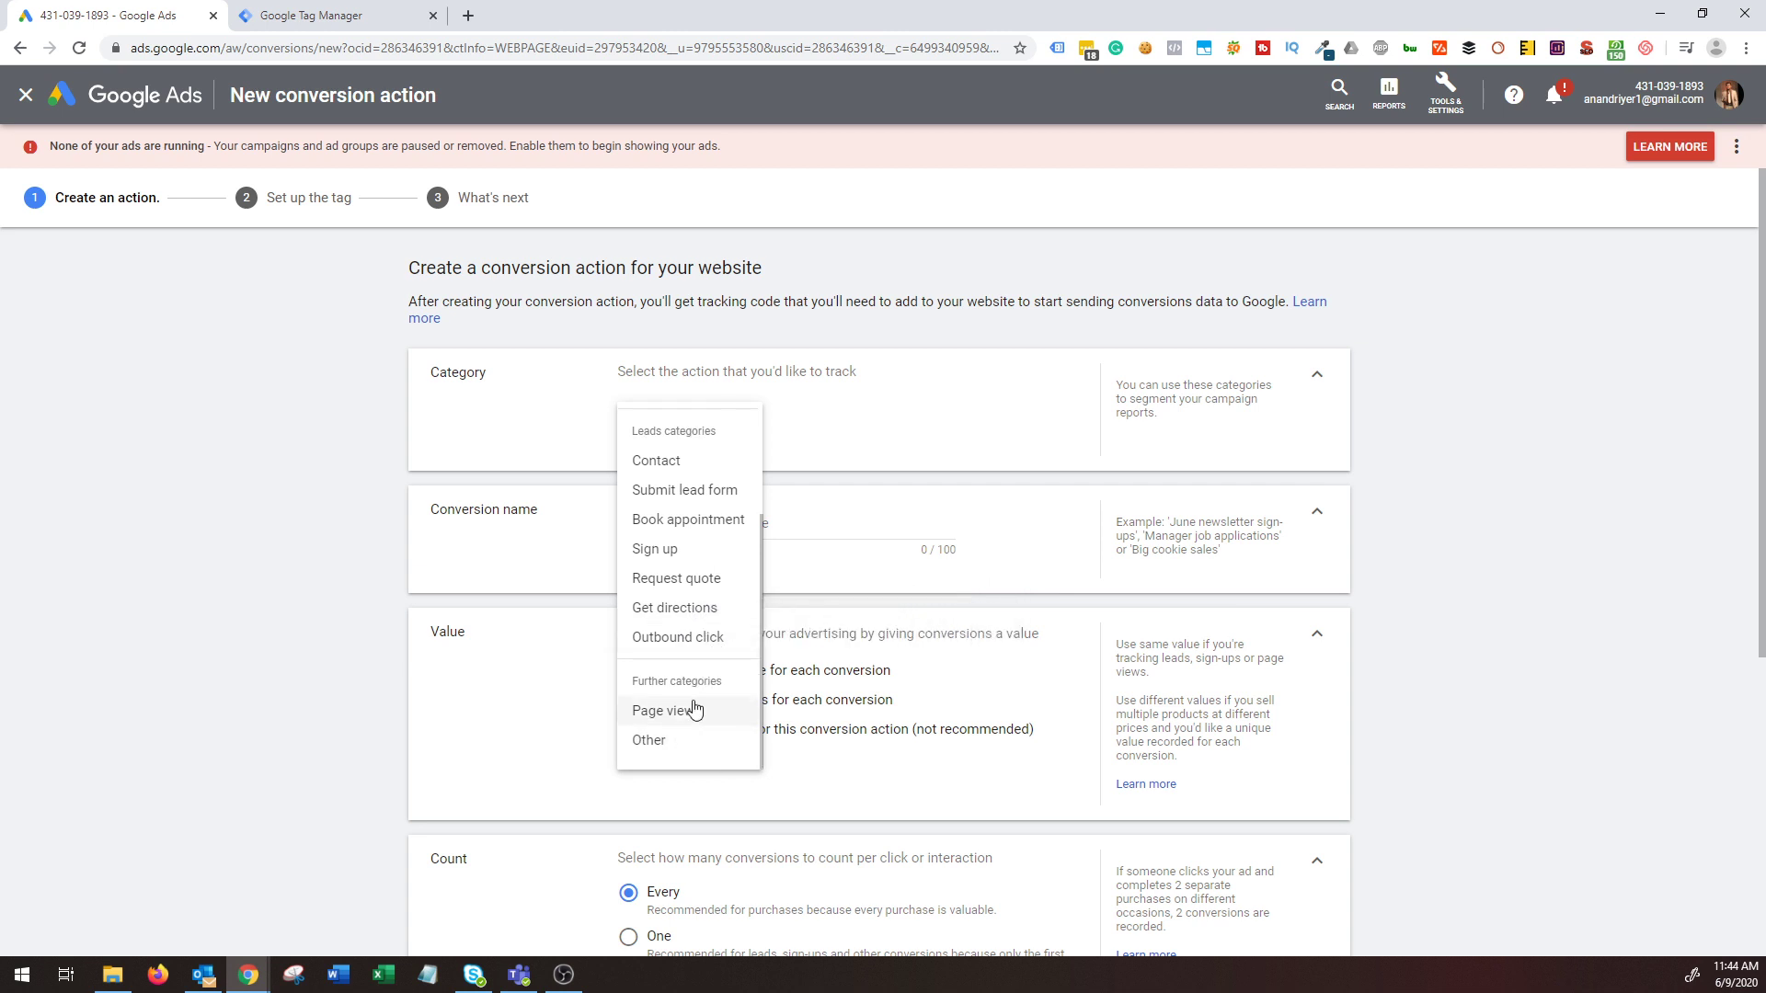
pyautogui.scroll(3, 700, 644)
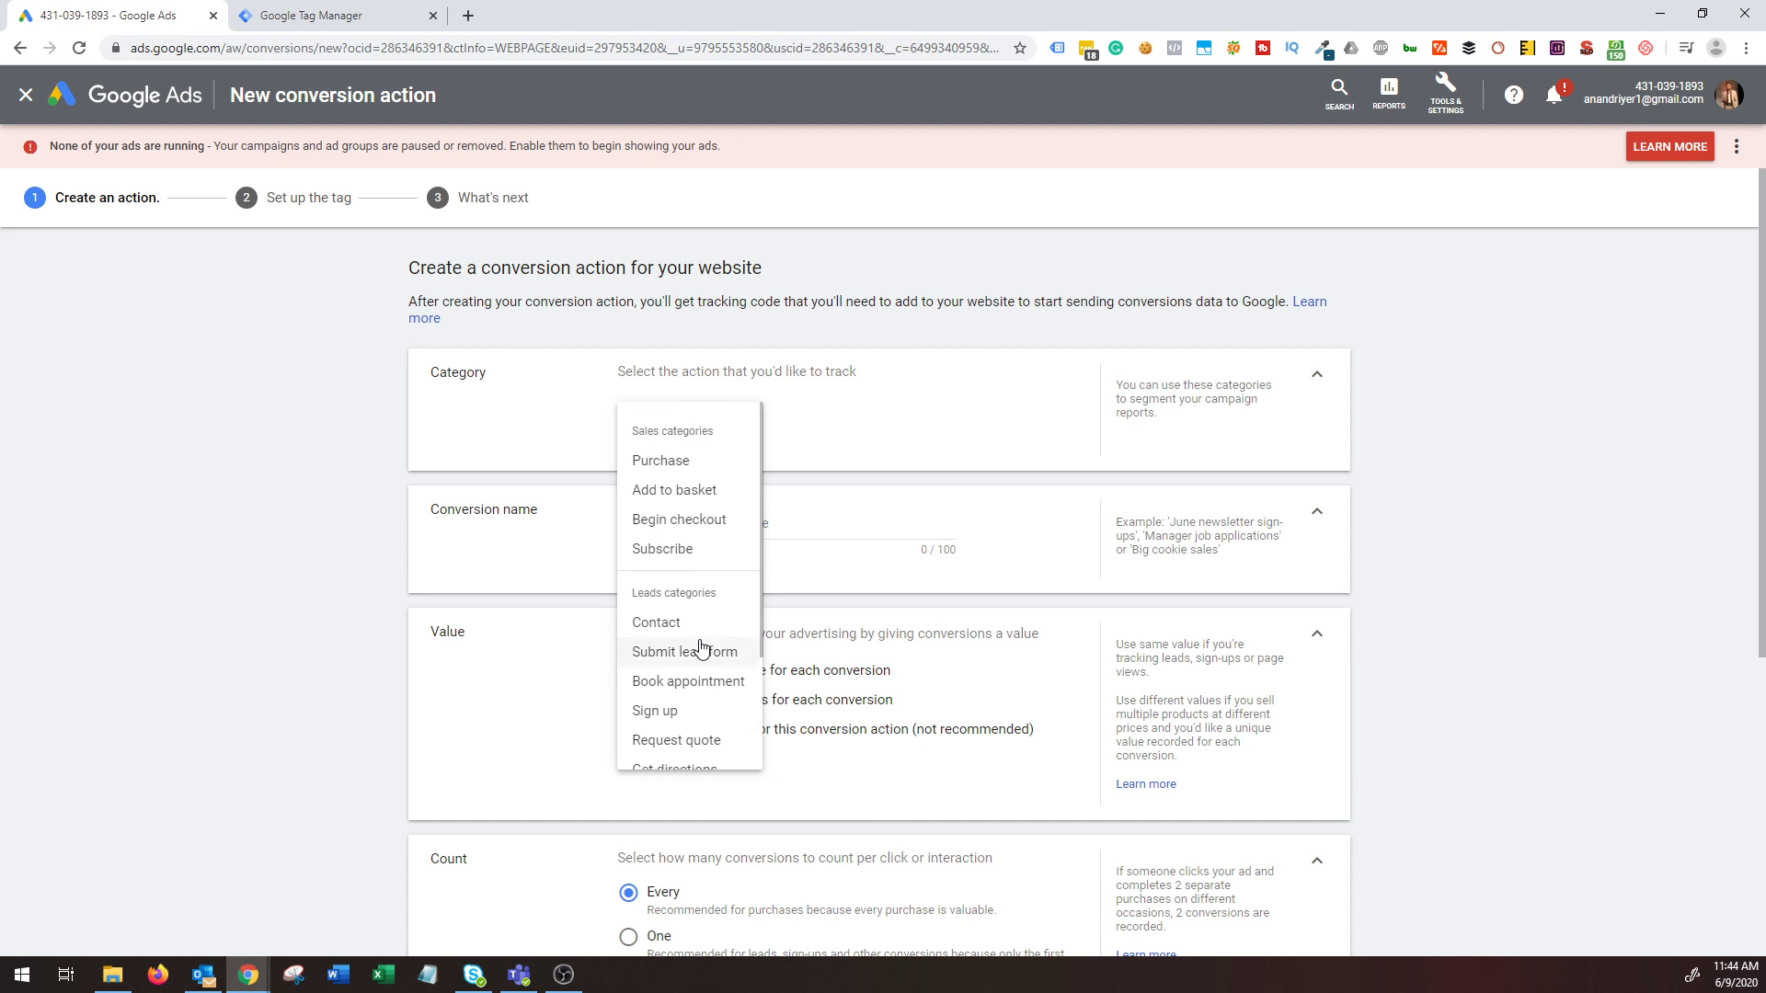
pyautogui.scroll(-2, 701, 648)
pyautogui.click(710, 521)
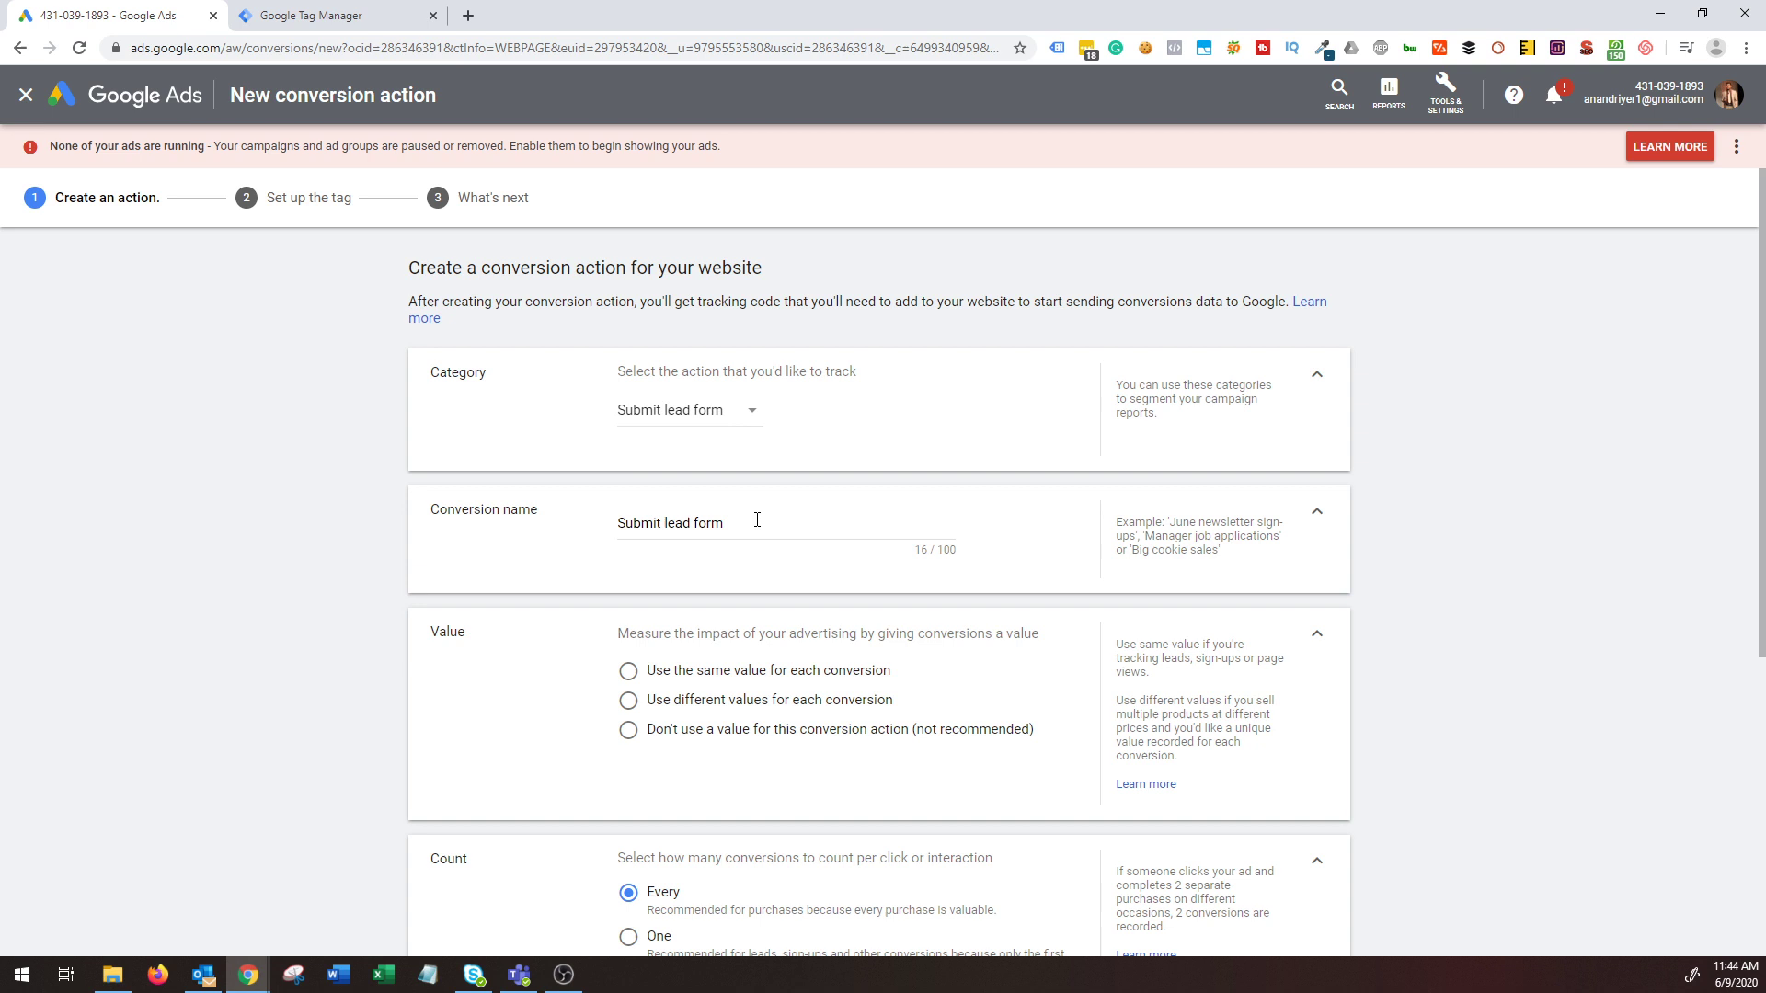
# Append ' - Product XYZ' to make the name 'Submit lead form - Product XYZ'.
pyautogui.click(736, 524)
pyautogui.write('- Product XYZ')
pyautogui.scroll(-1, 791, 526)
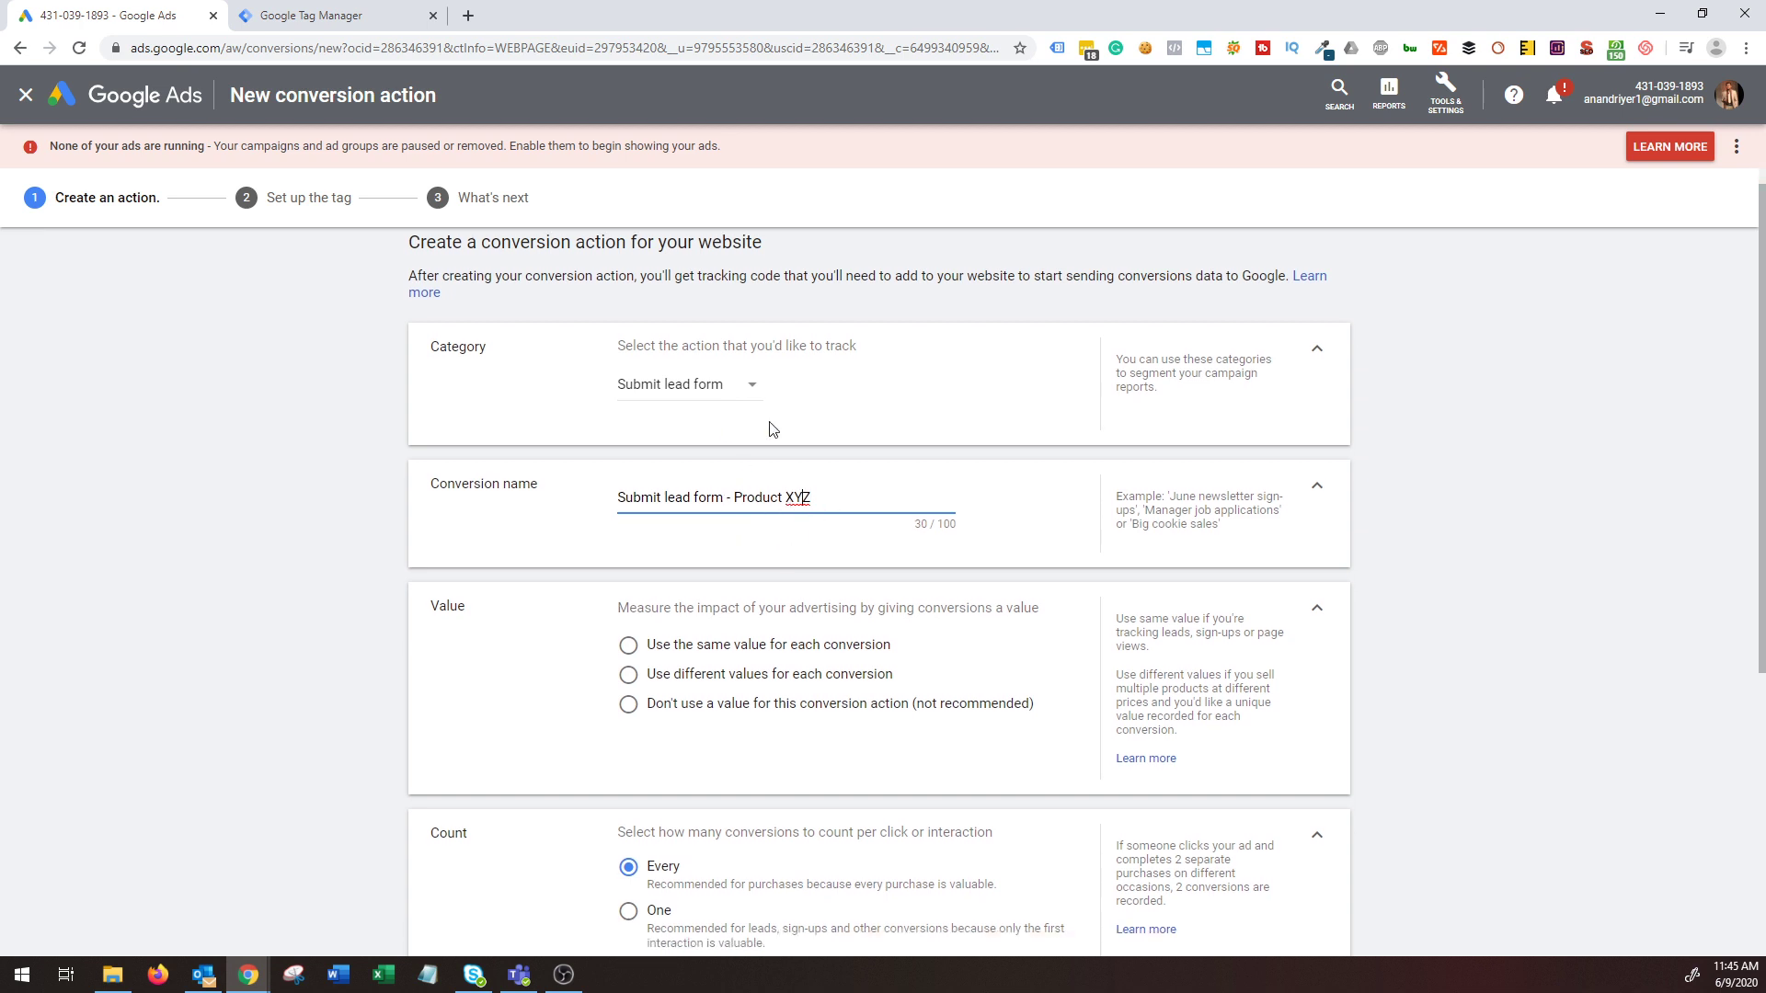
pyautogui.scroll(-1, 874, 441)
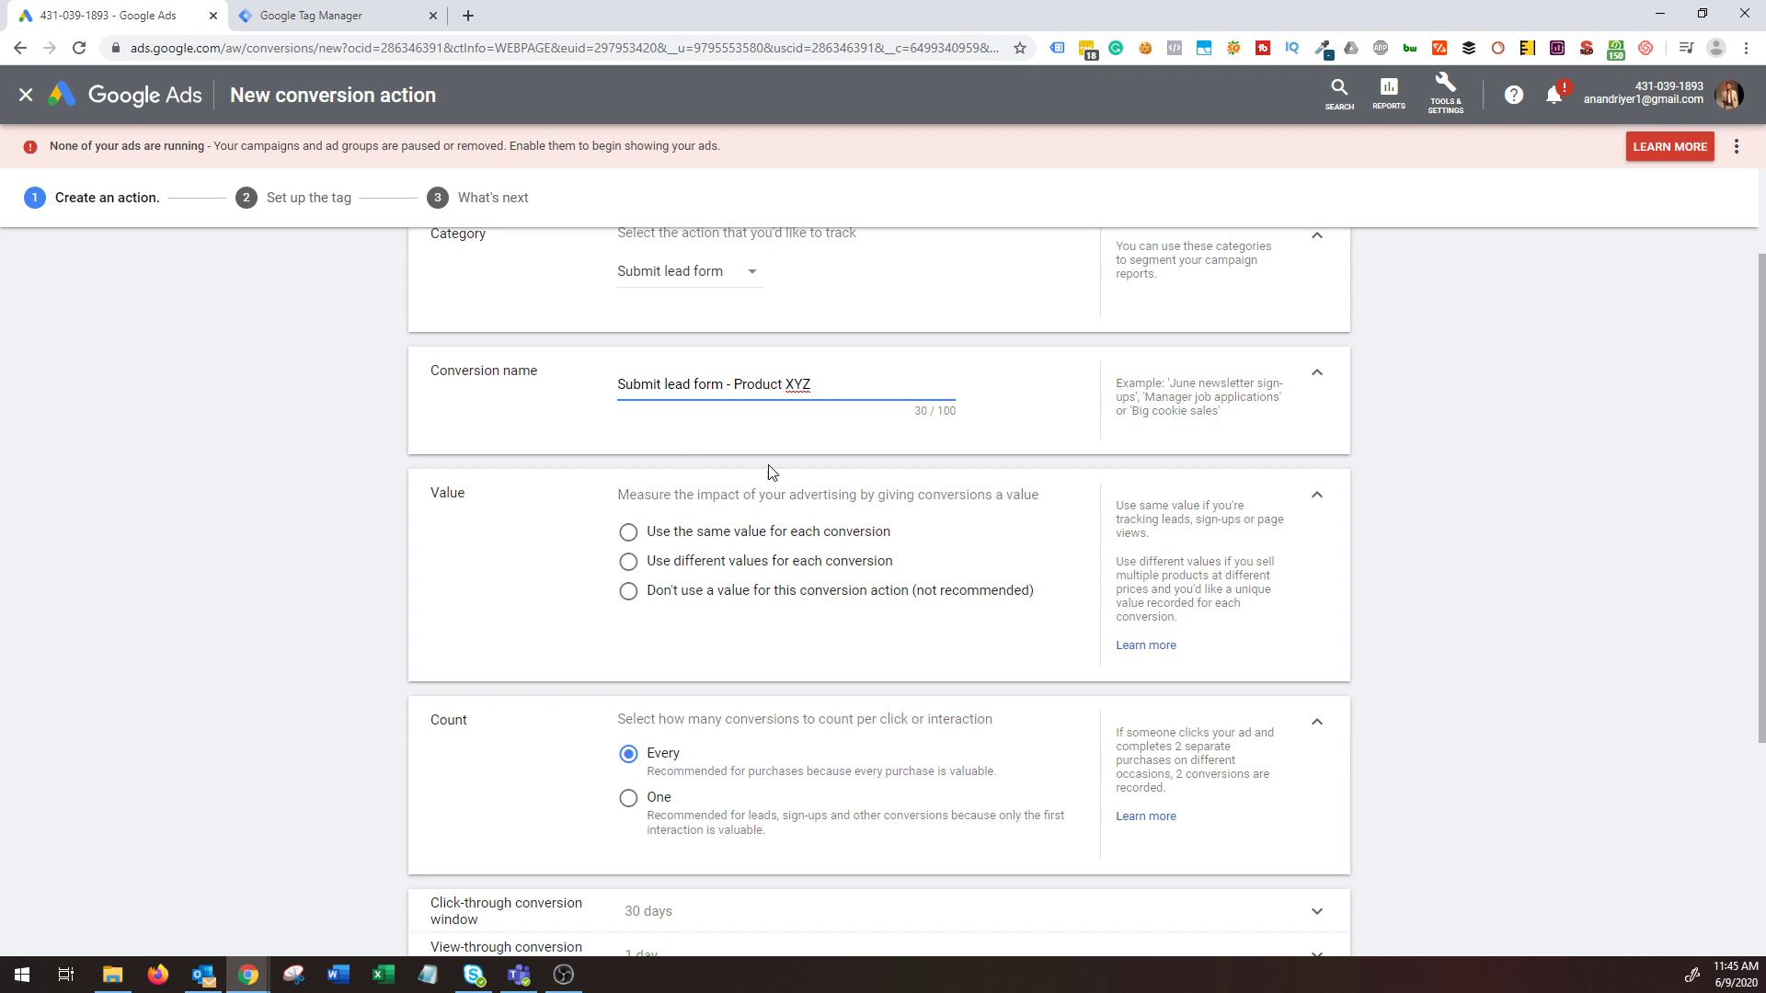
pyautogui.scroll(-1, 736, 462)
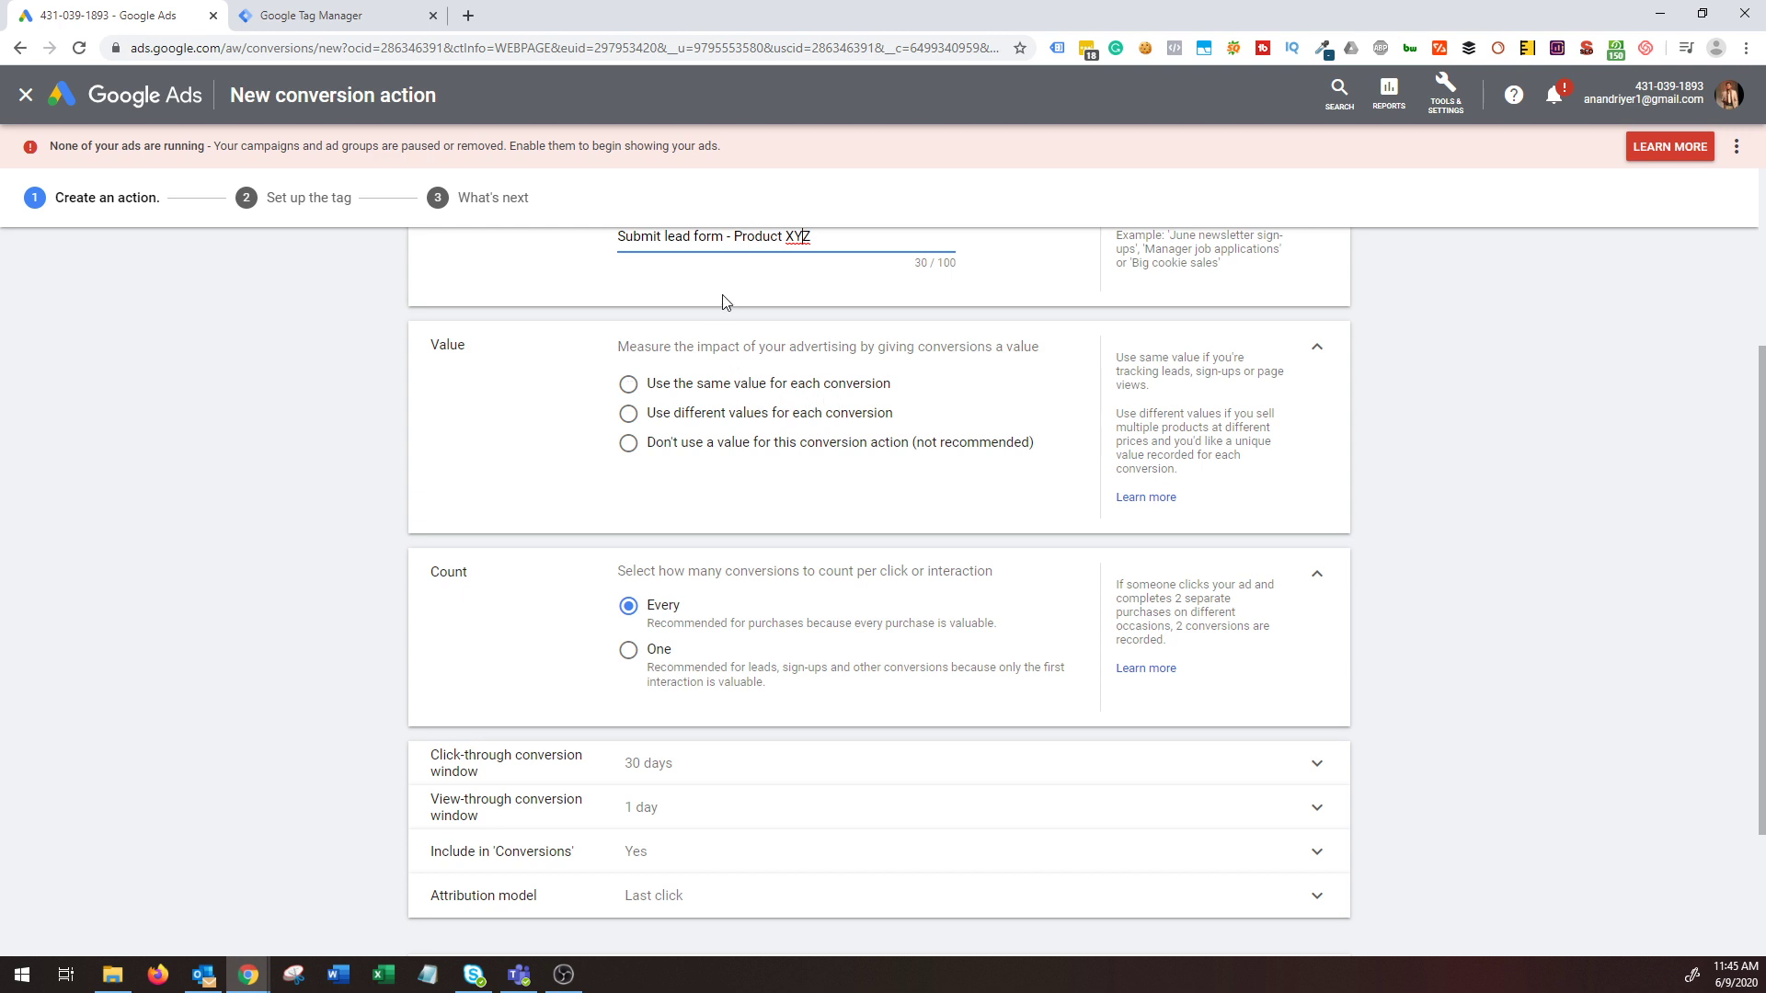
# Use the same value of 50 for each conversion, keeping US Dollar as currency.
pyautogui.click(627, 393)
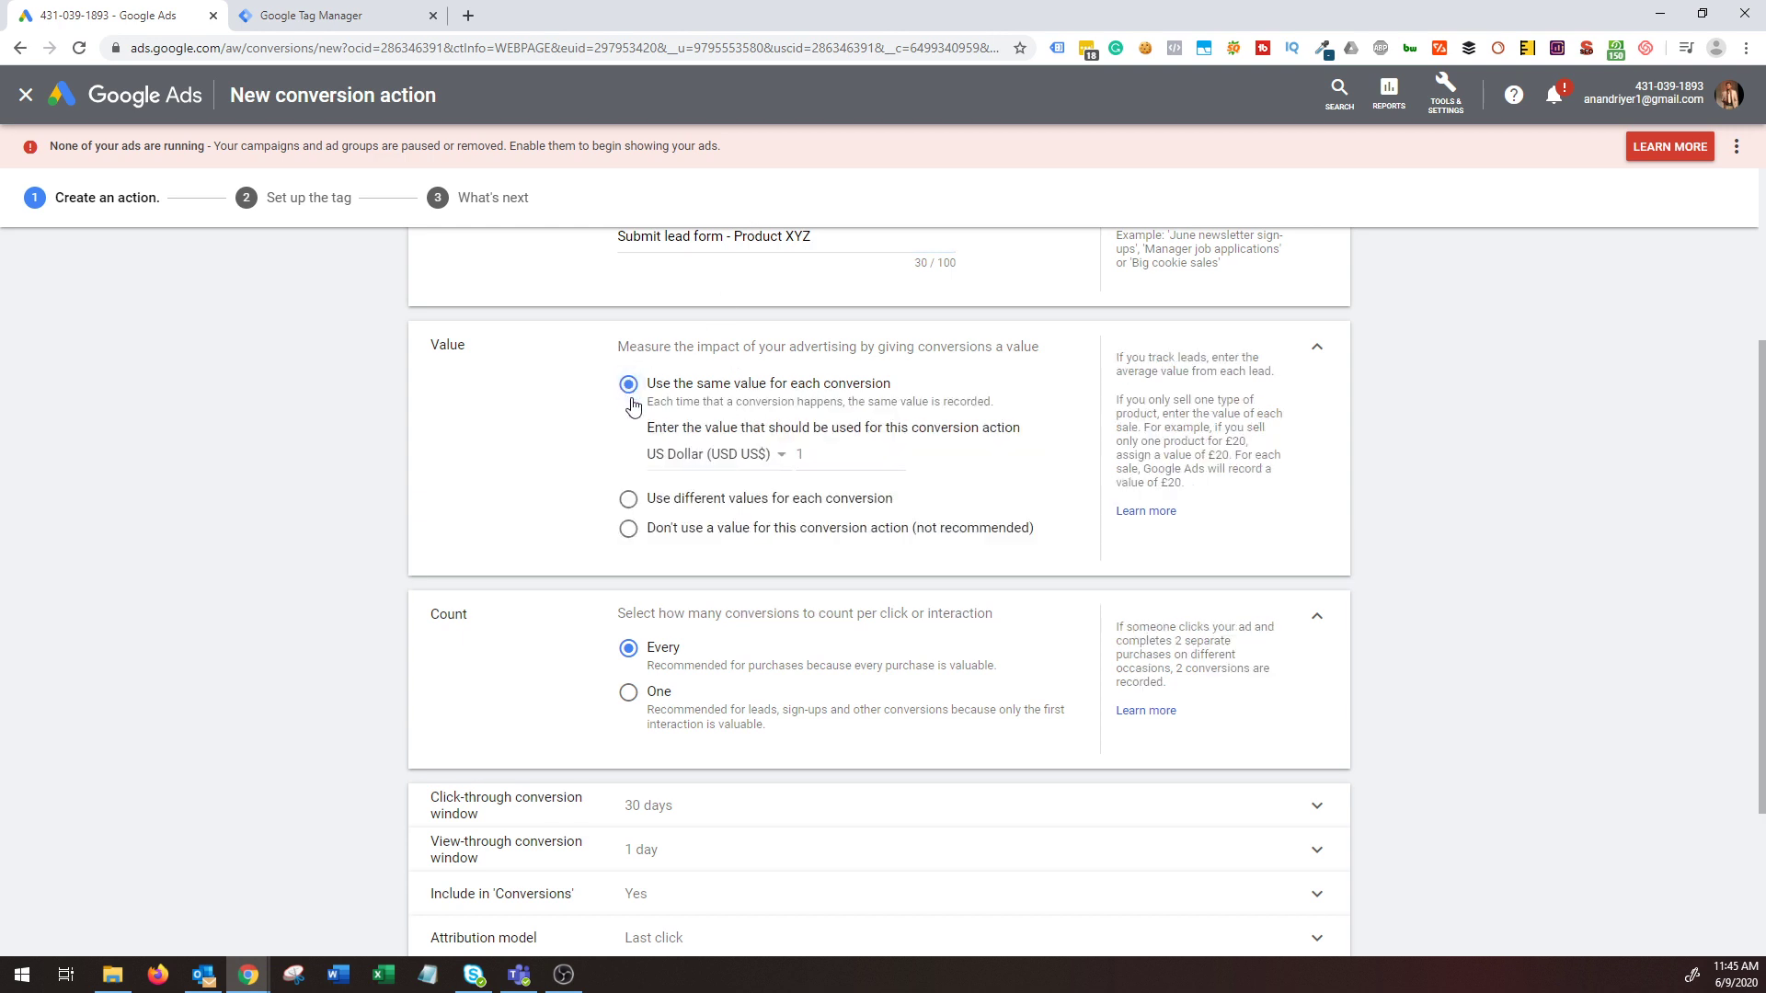
pyautogui.click(820, 454)
pyautogui.press('BackSpace')
pyautogui.write('50')
pyautogui.click(735, 479)
pyautogui.click(734, 479)
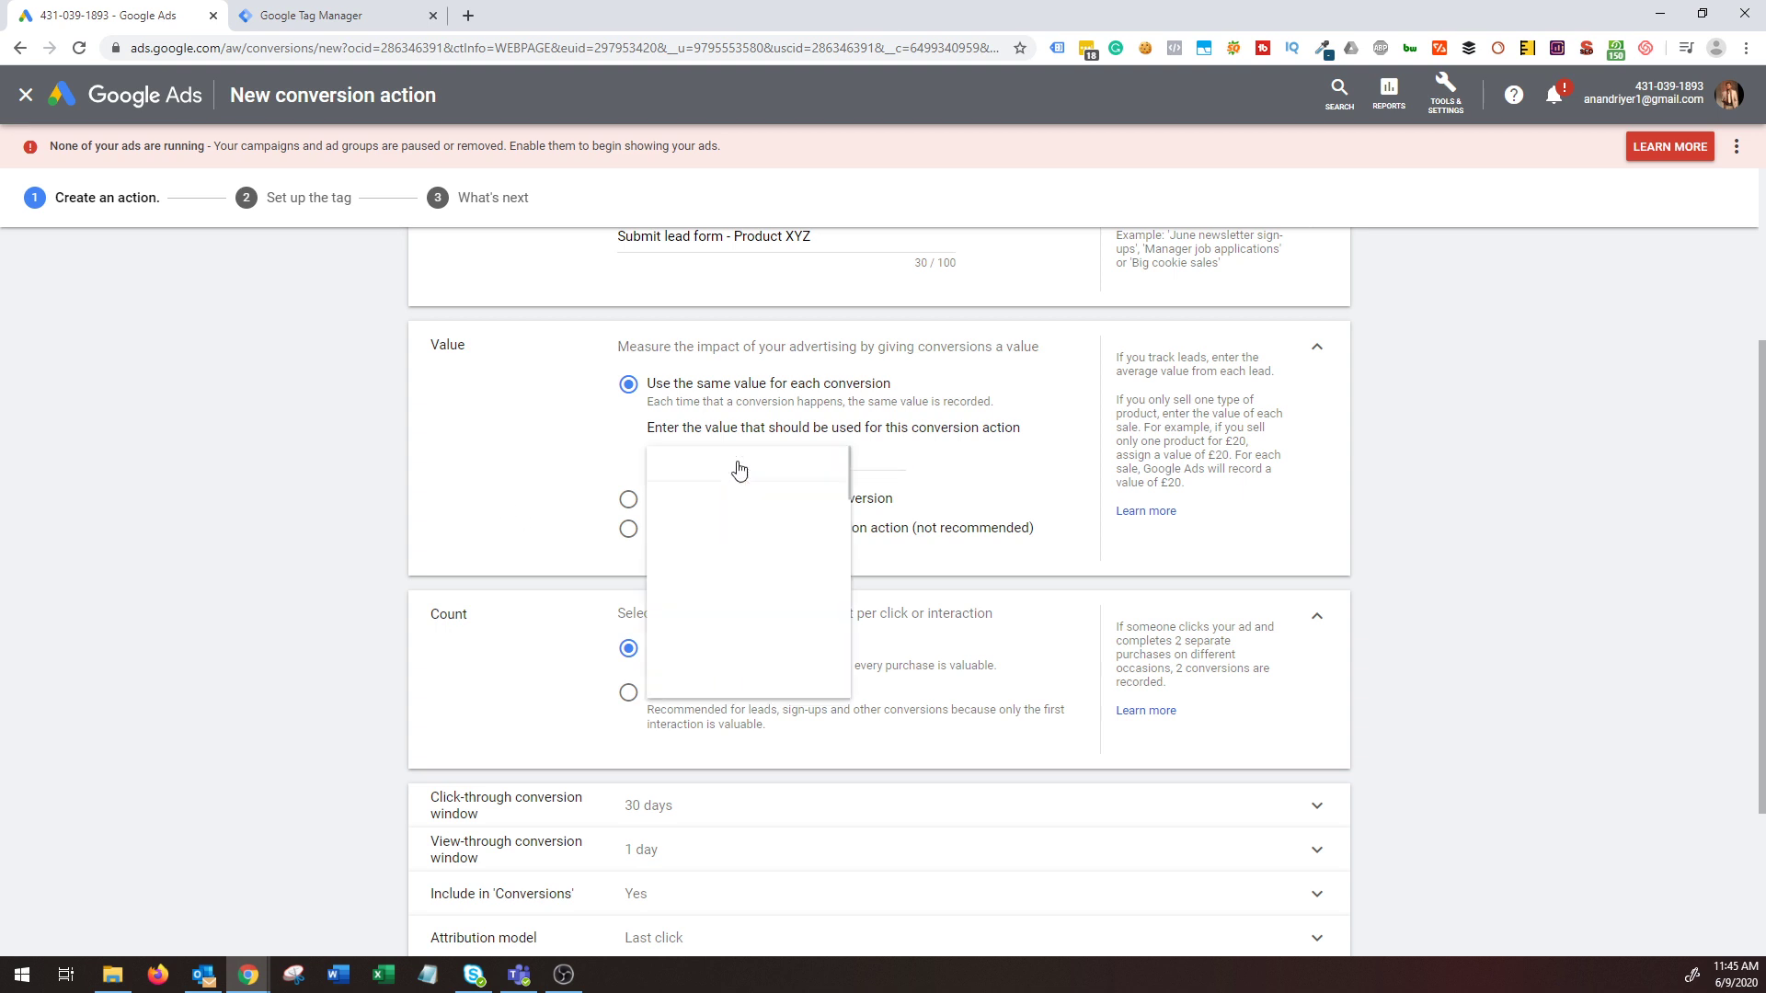
pyautogui.click(810, 451)
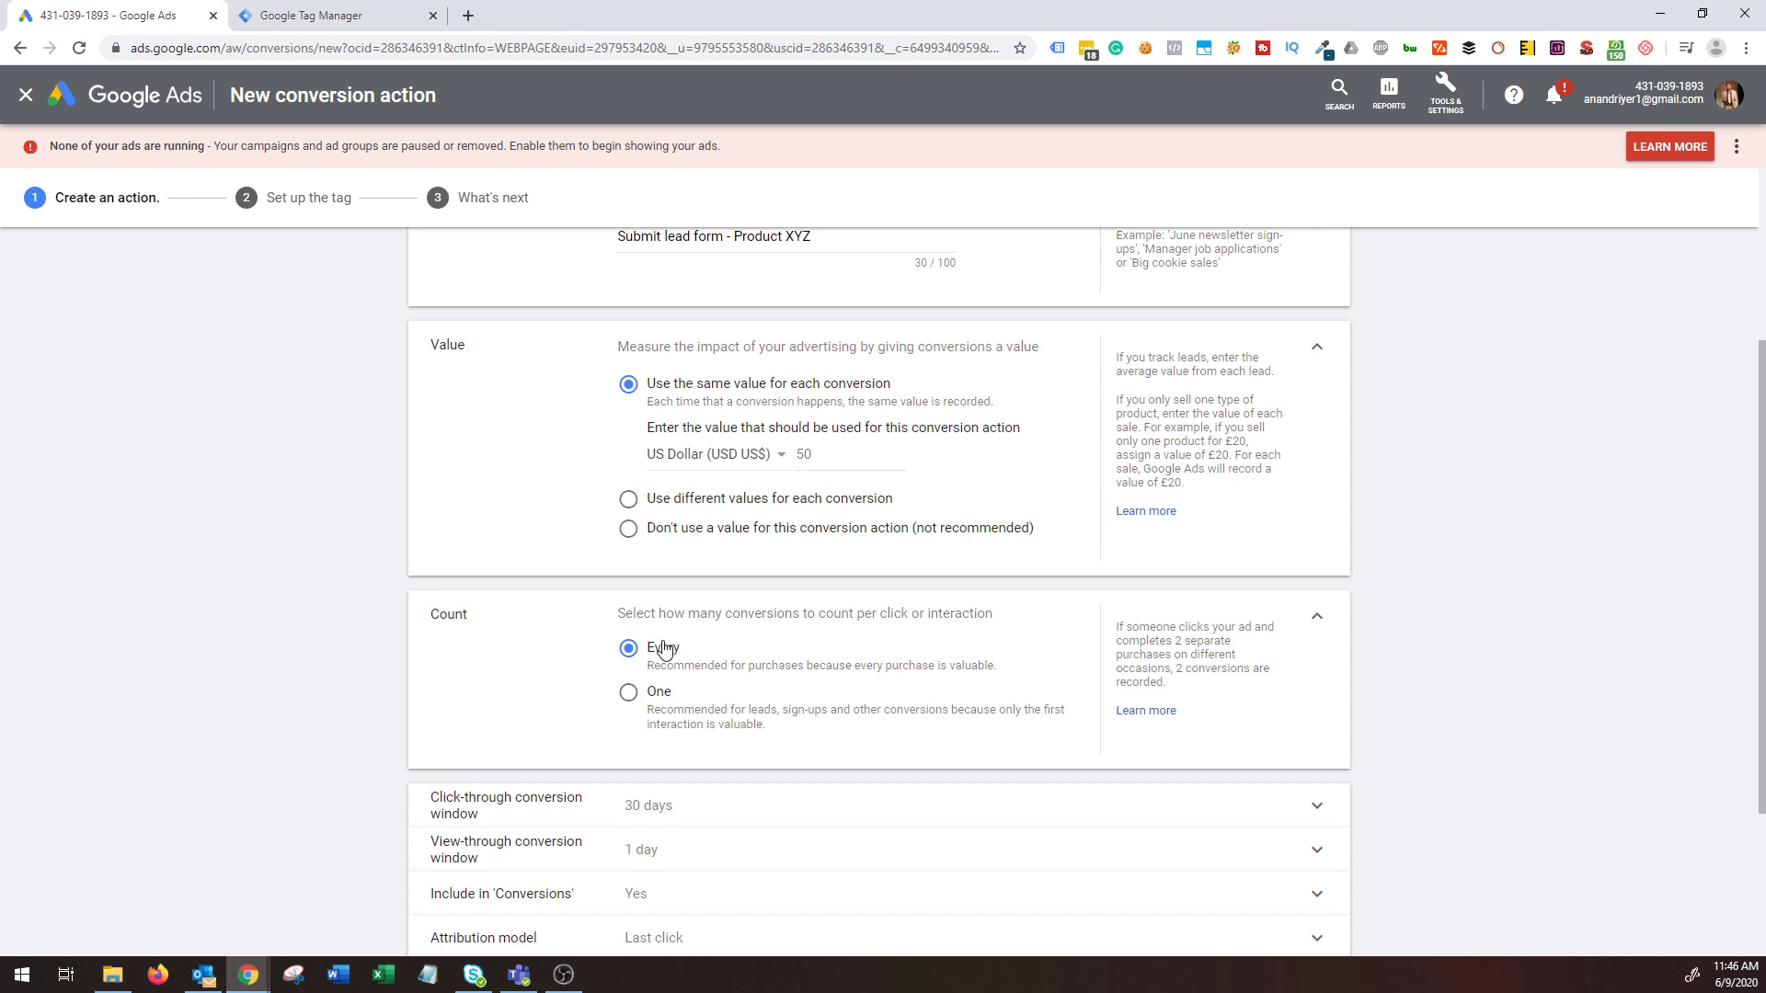
# Set the Count option to One conversion per click.
pyautogui.click(631, 695)
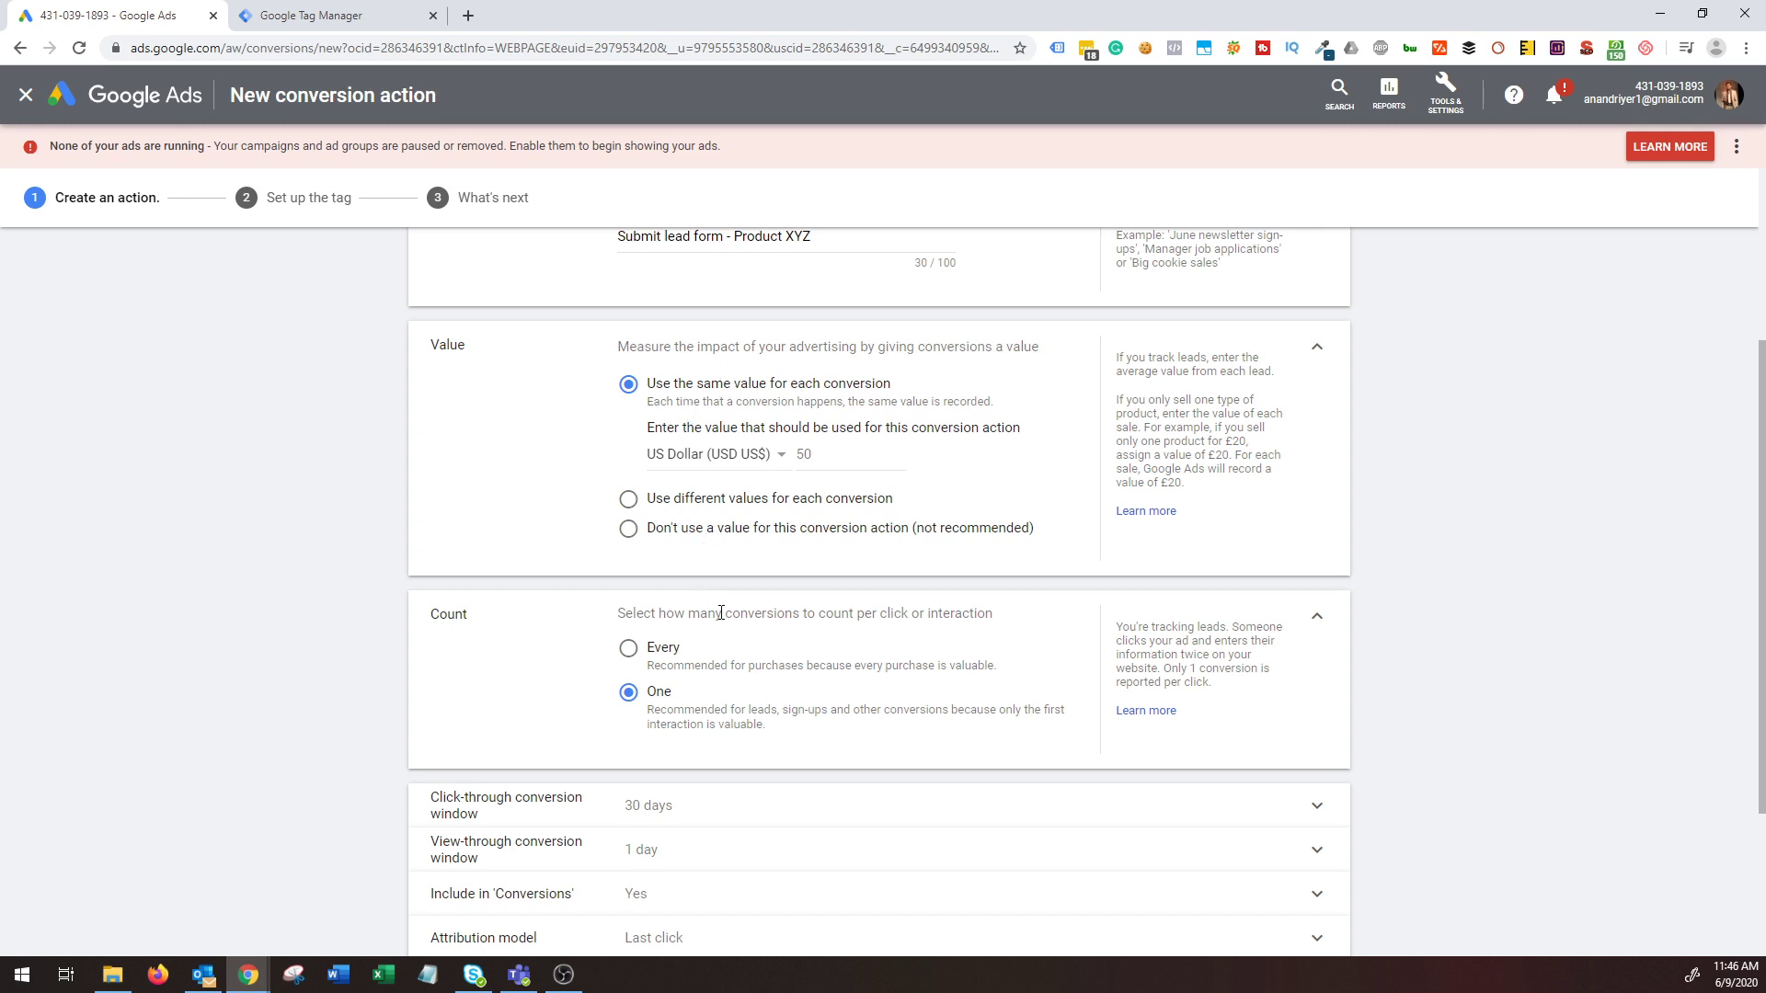
# Keep Submit lead form as the category and review the $50 Value and One Count settings.
pyautogui.scroll(3, 722, 384)
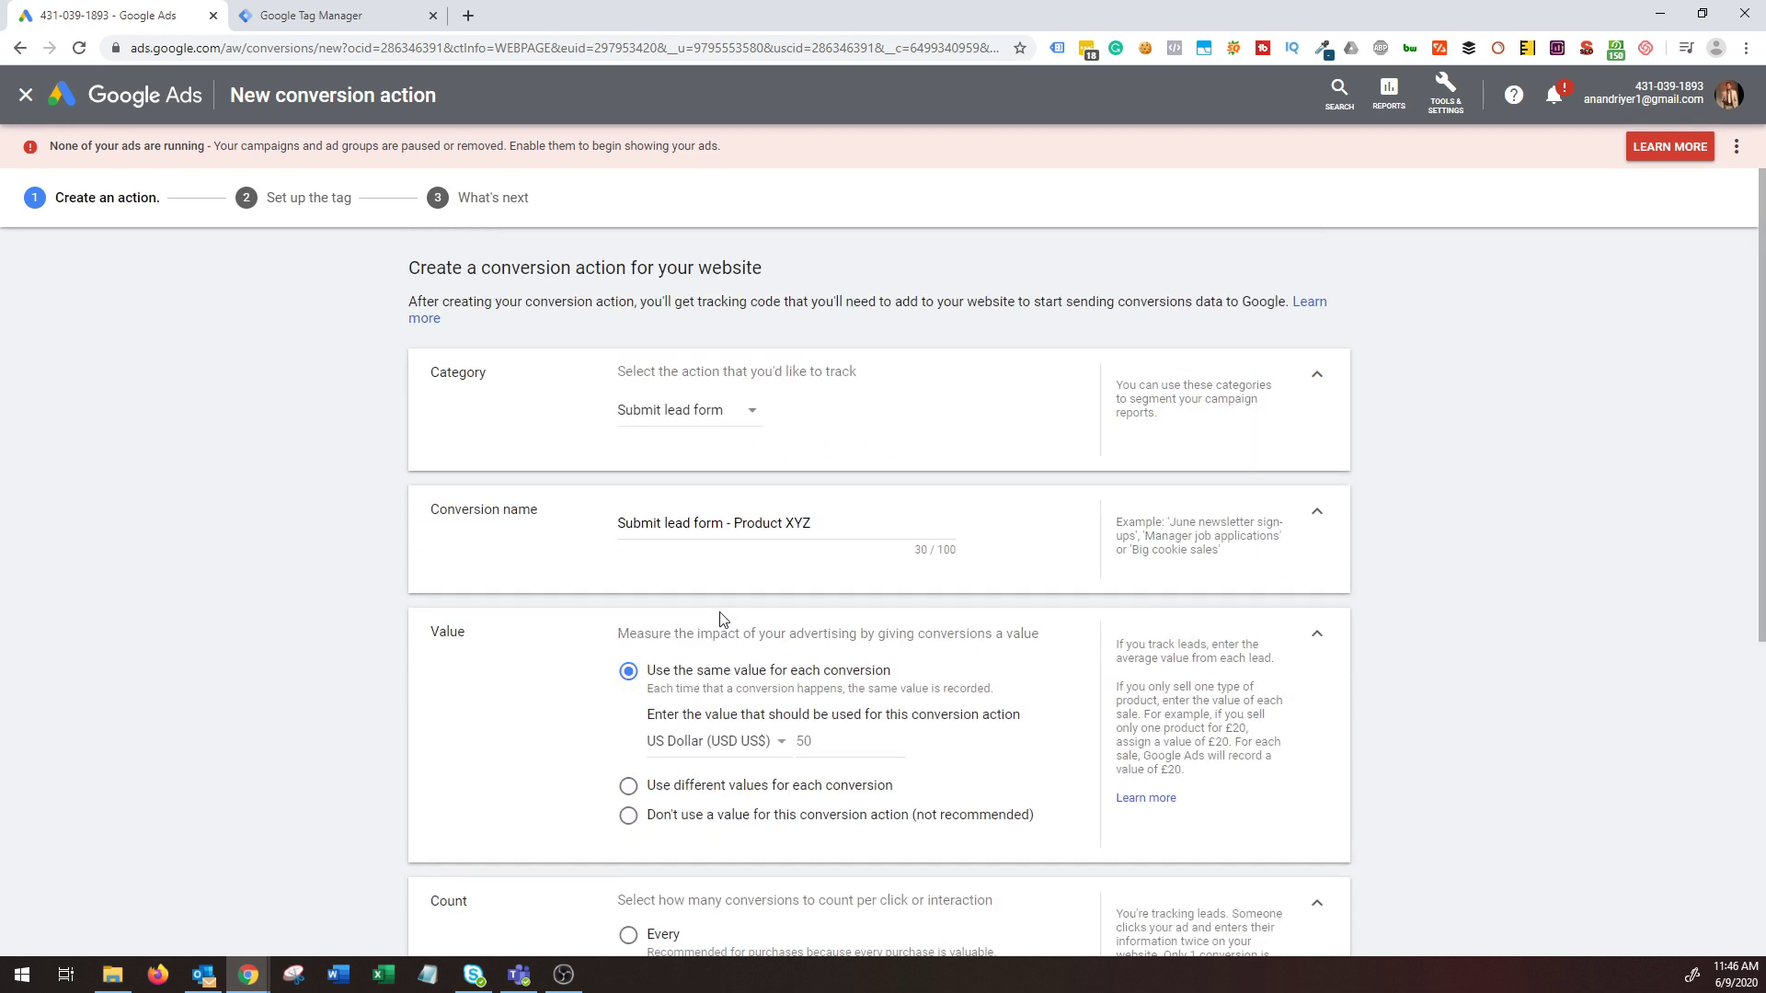
pyautogui.click(718, 412)
pyautogui.scroll(2, 699, 483)
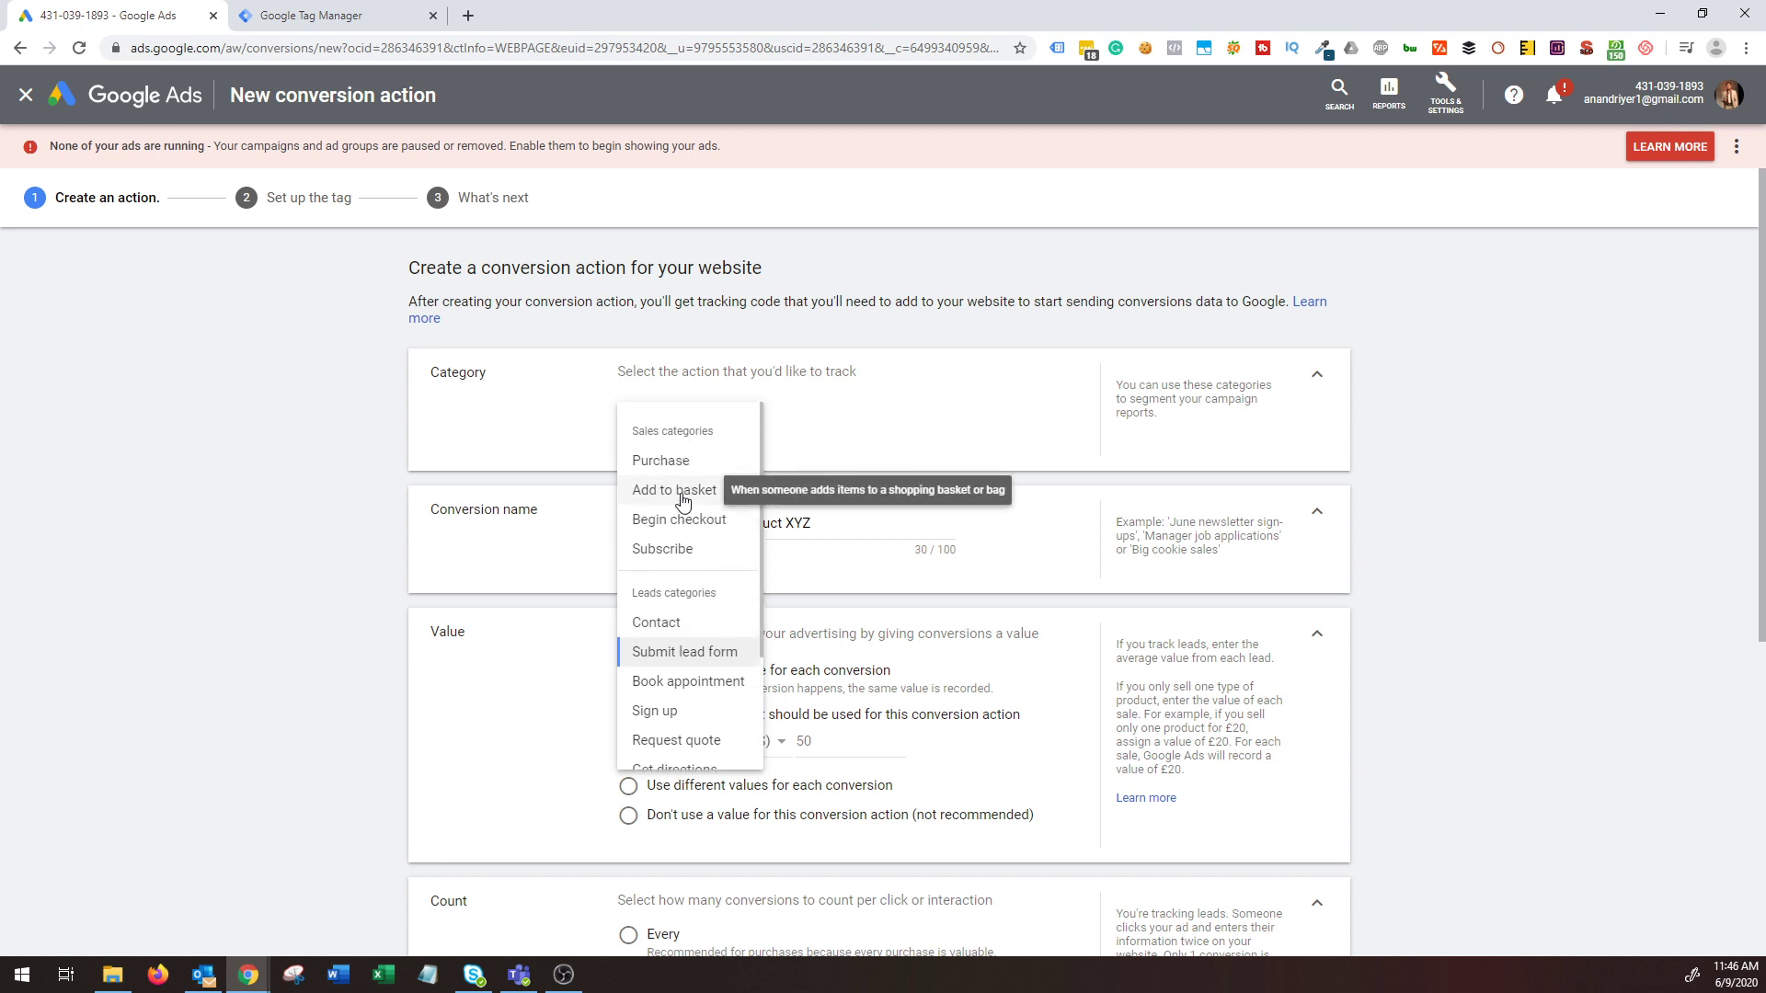
pyautogui.click(519, 685)
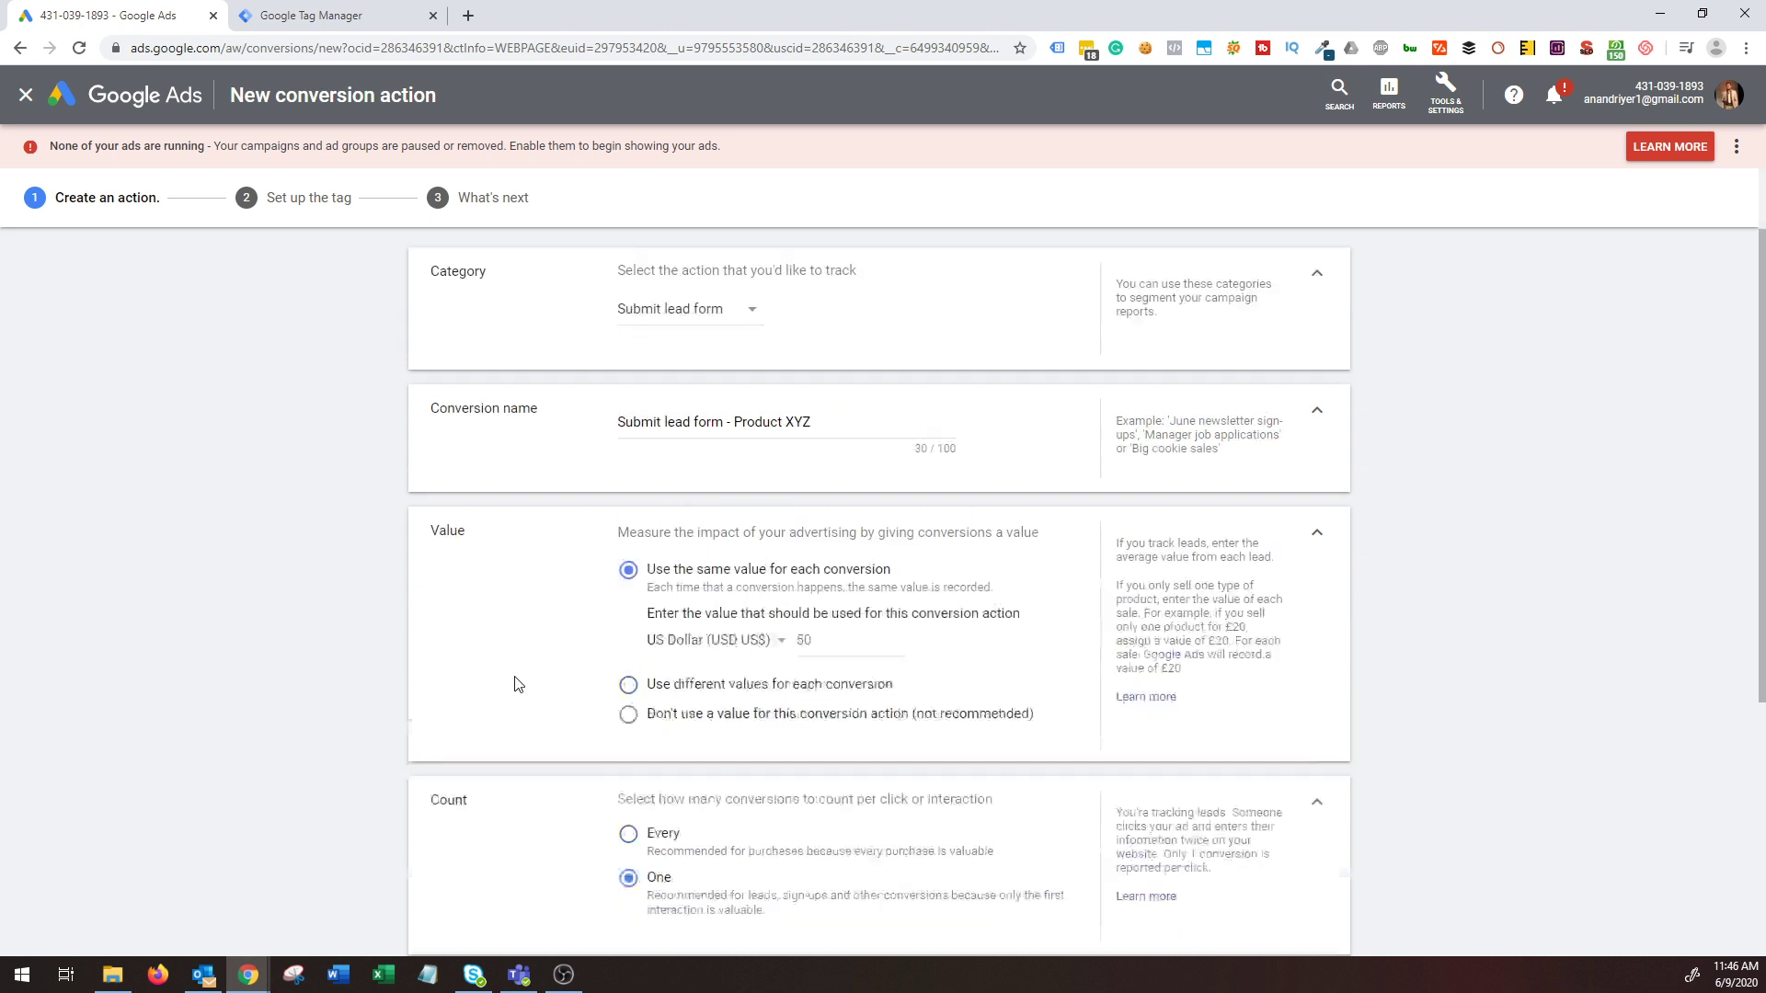
pyautogui.scroll(-1, 519, 685)
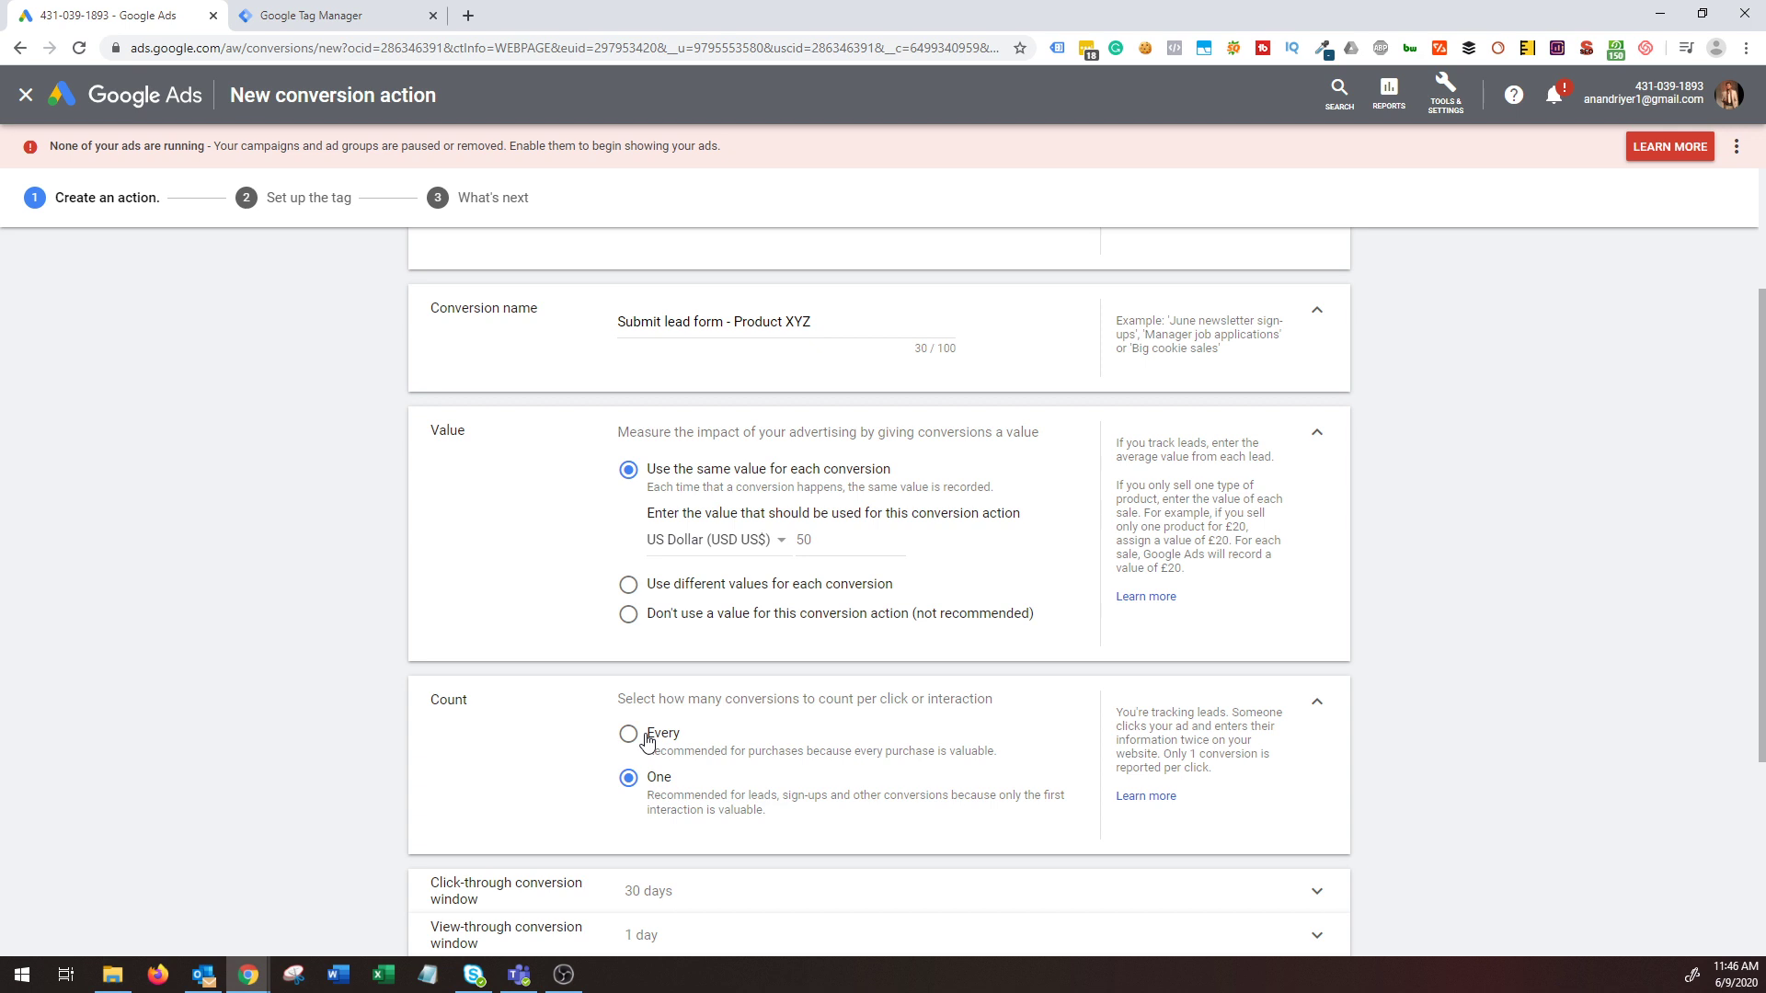
pyautogui.scroll(2, 474, 555)
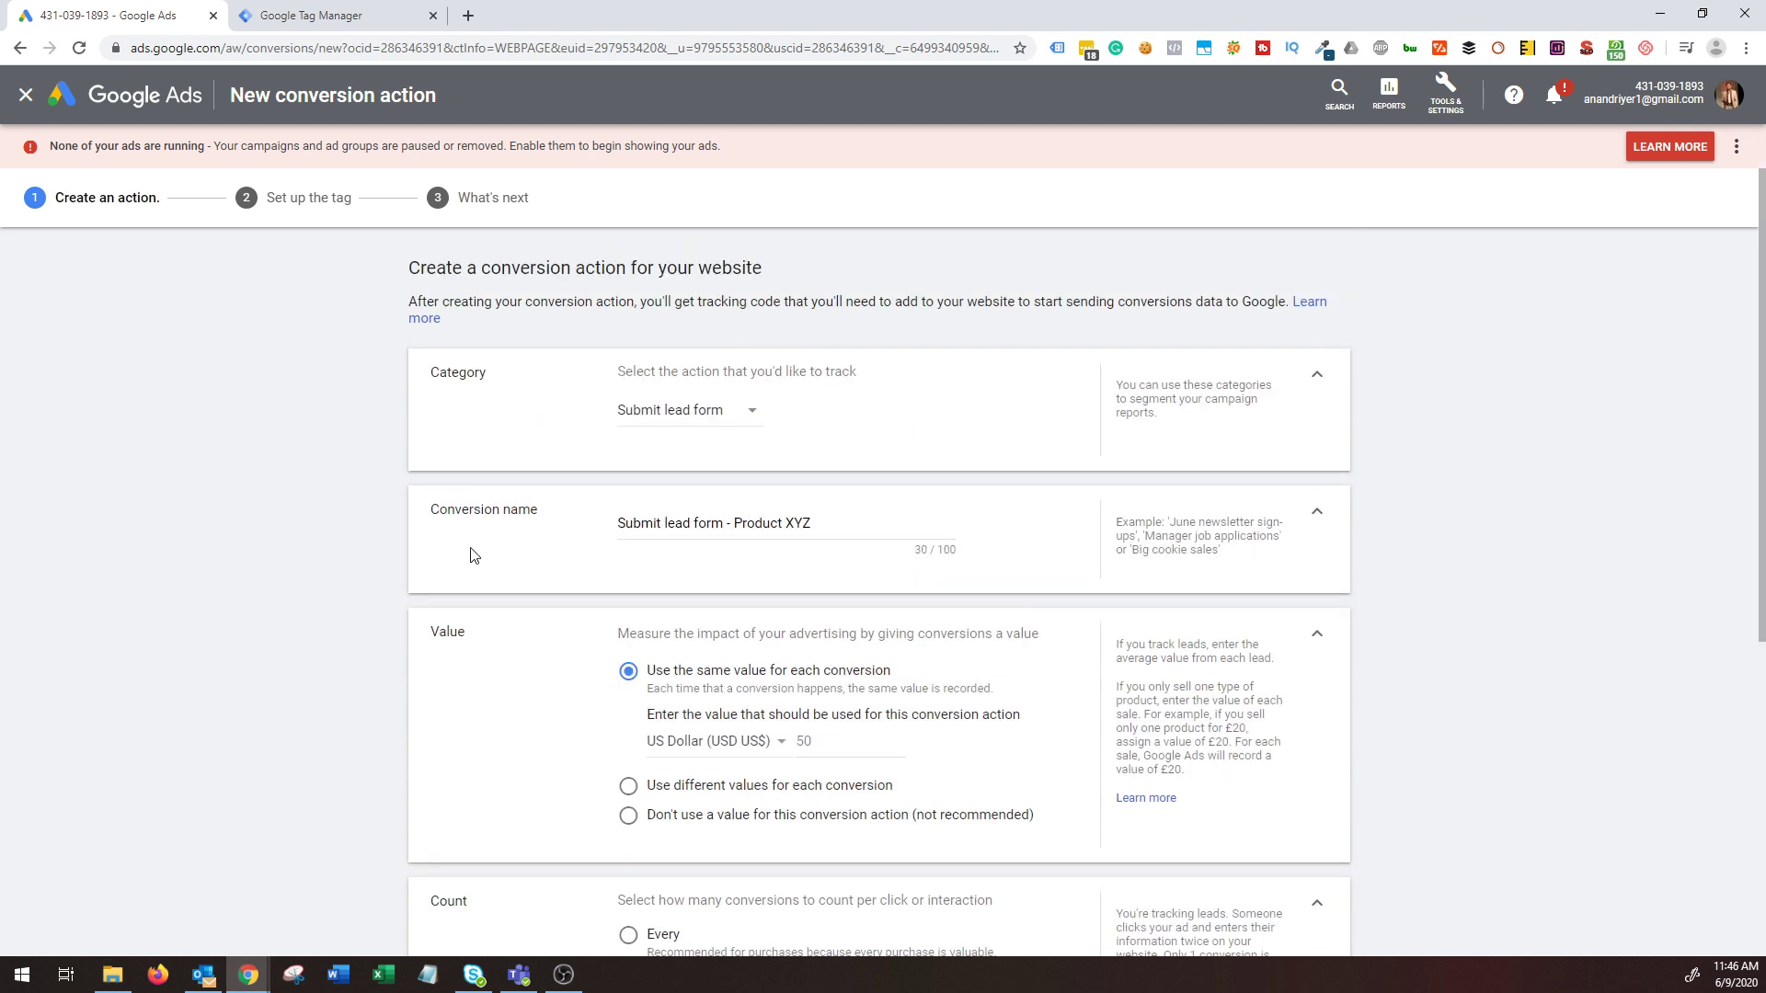
pyautogui.scroll(-3, 594, 542)
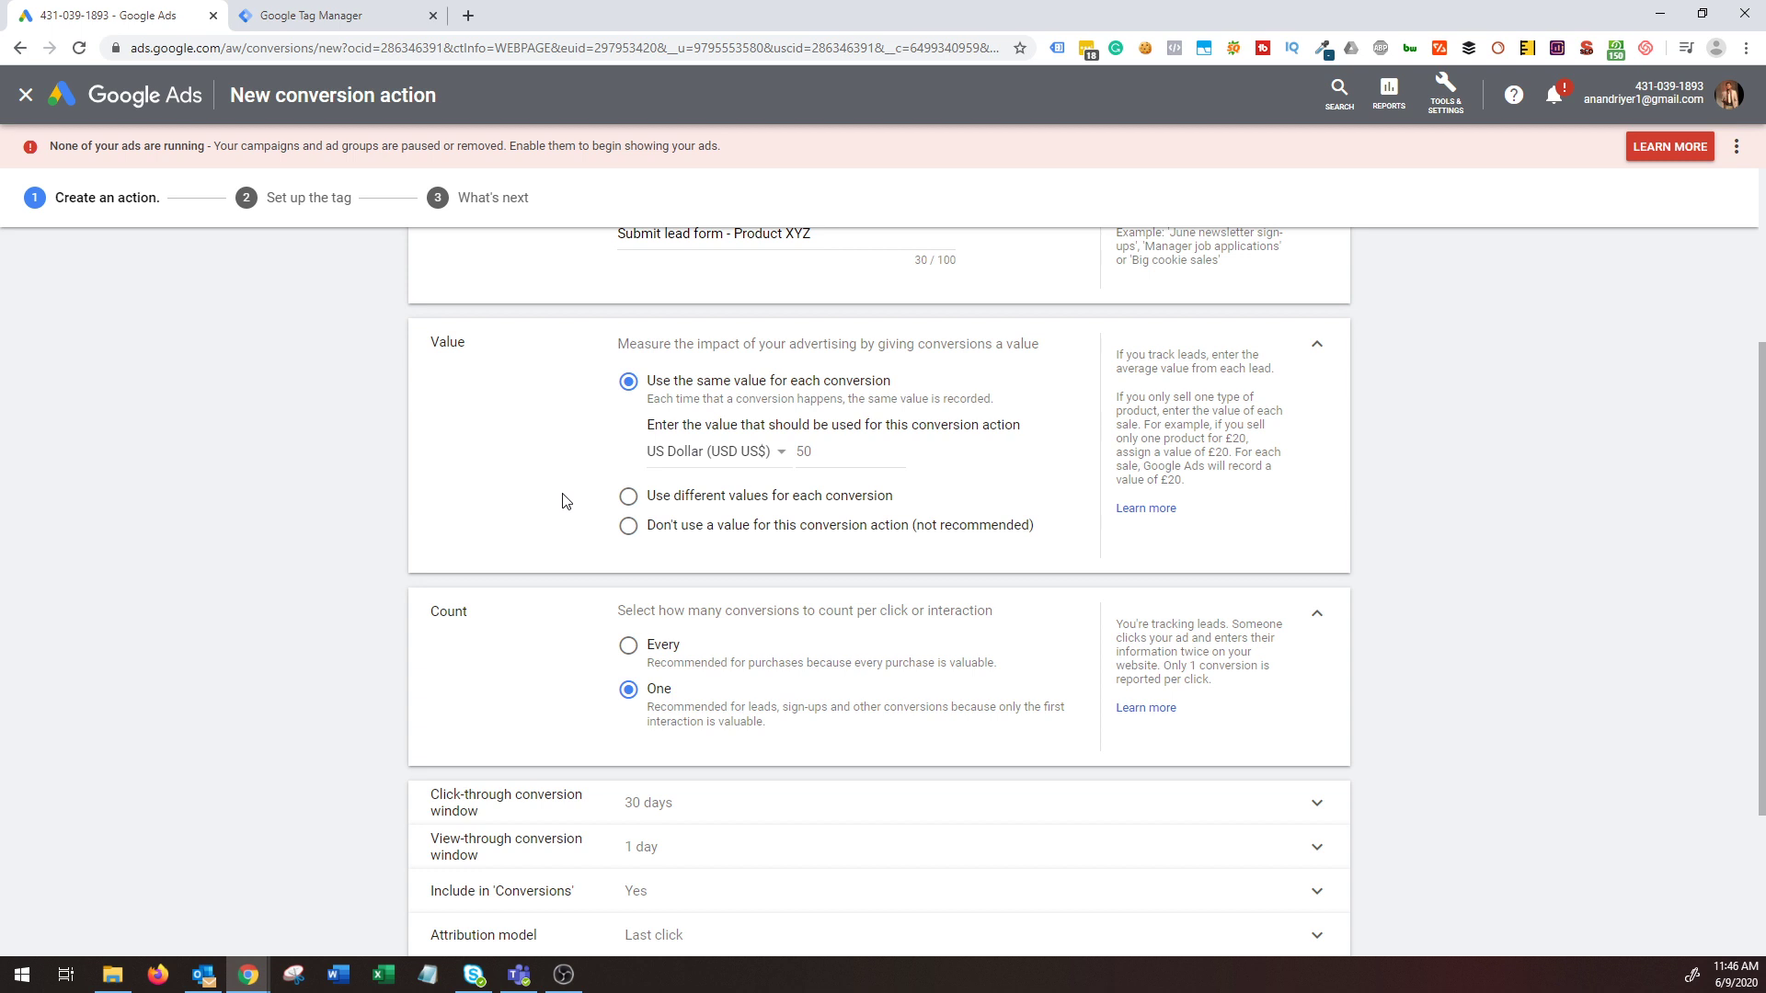
# Expand the click-through conversion window setting, showing its 30-day window.
pyautogui.scroll(-2, 566, 501)
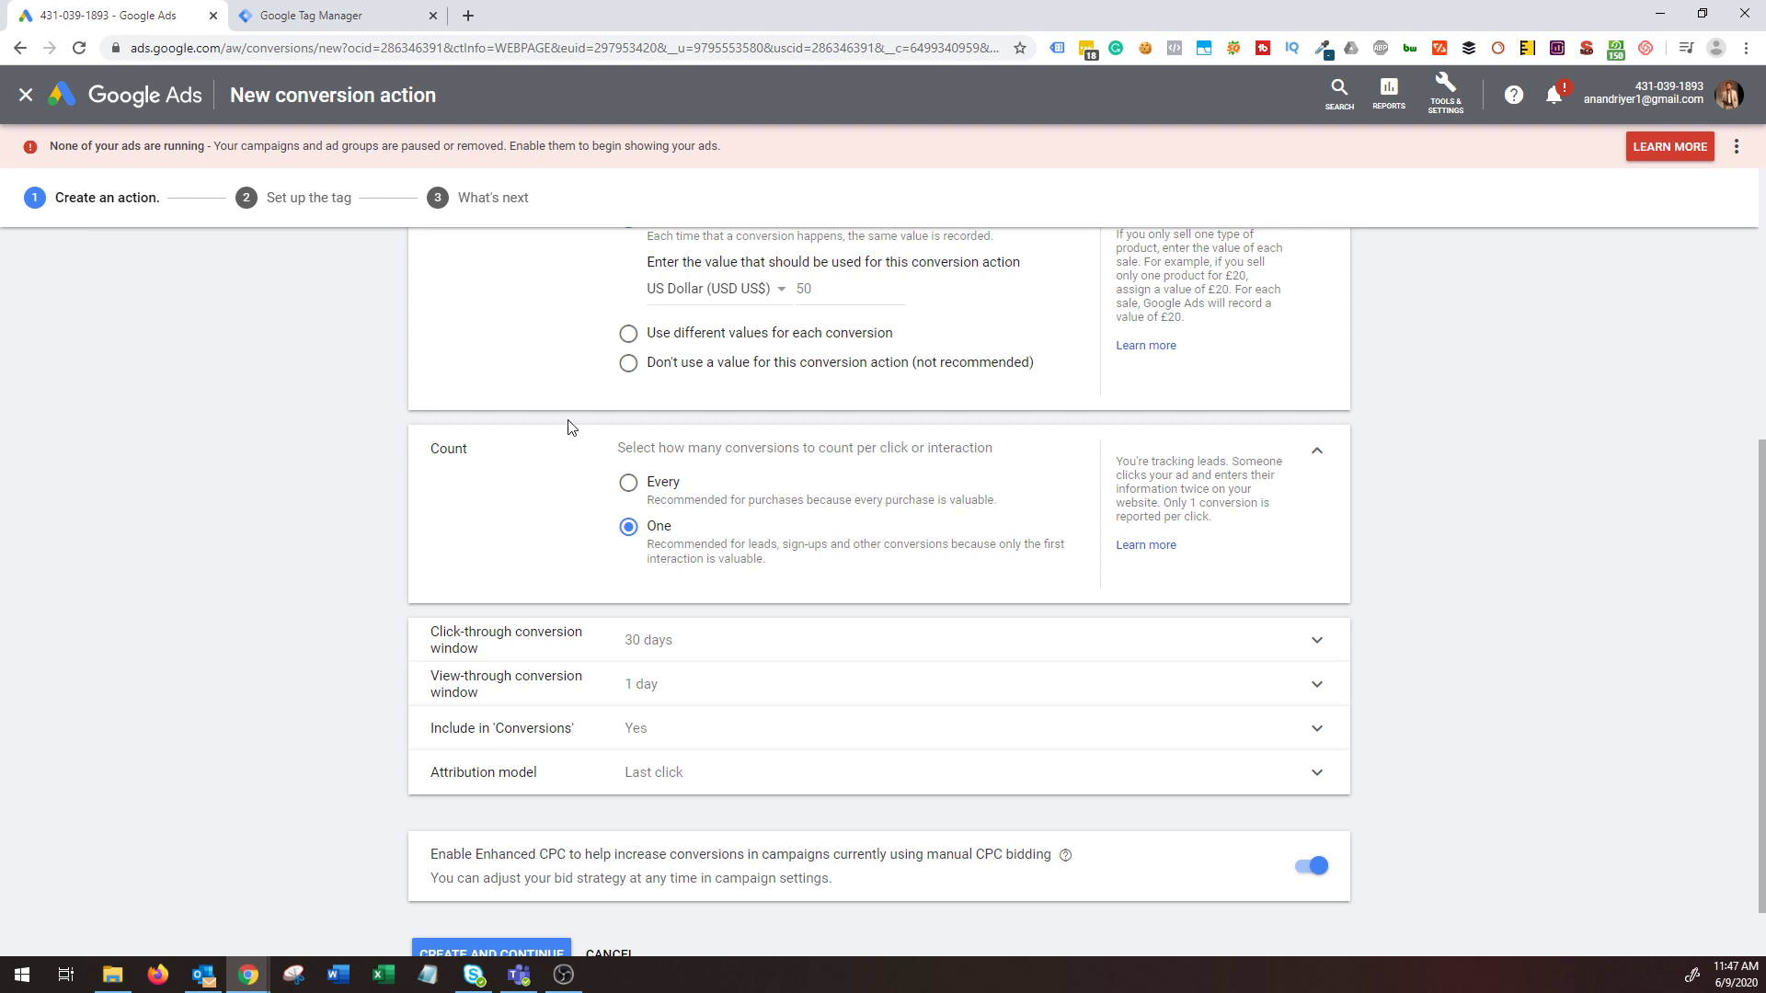
pyautogui.scroll(-1, 566, 459)
pyautogui.click(662, 556)
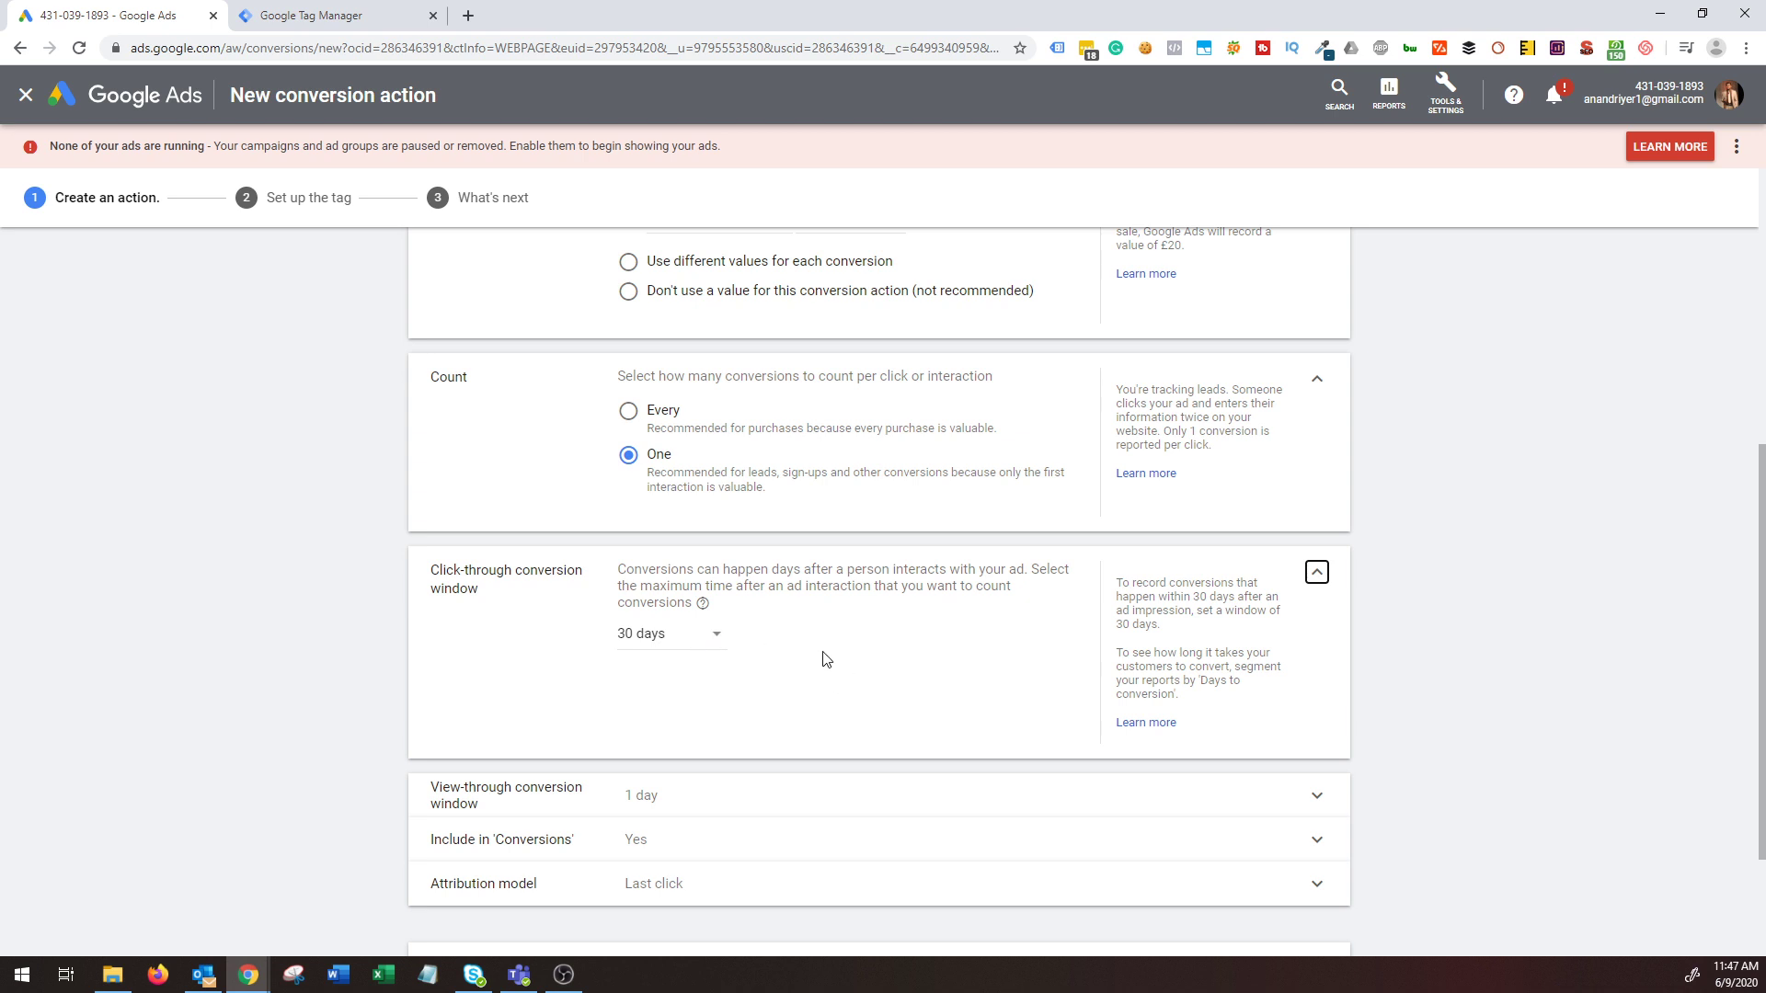
pyautogui.click(708, 650)
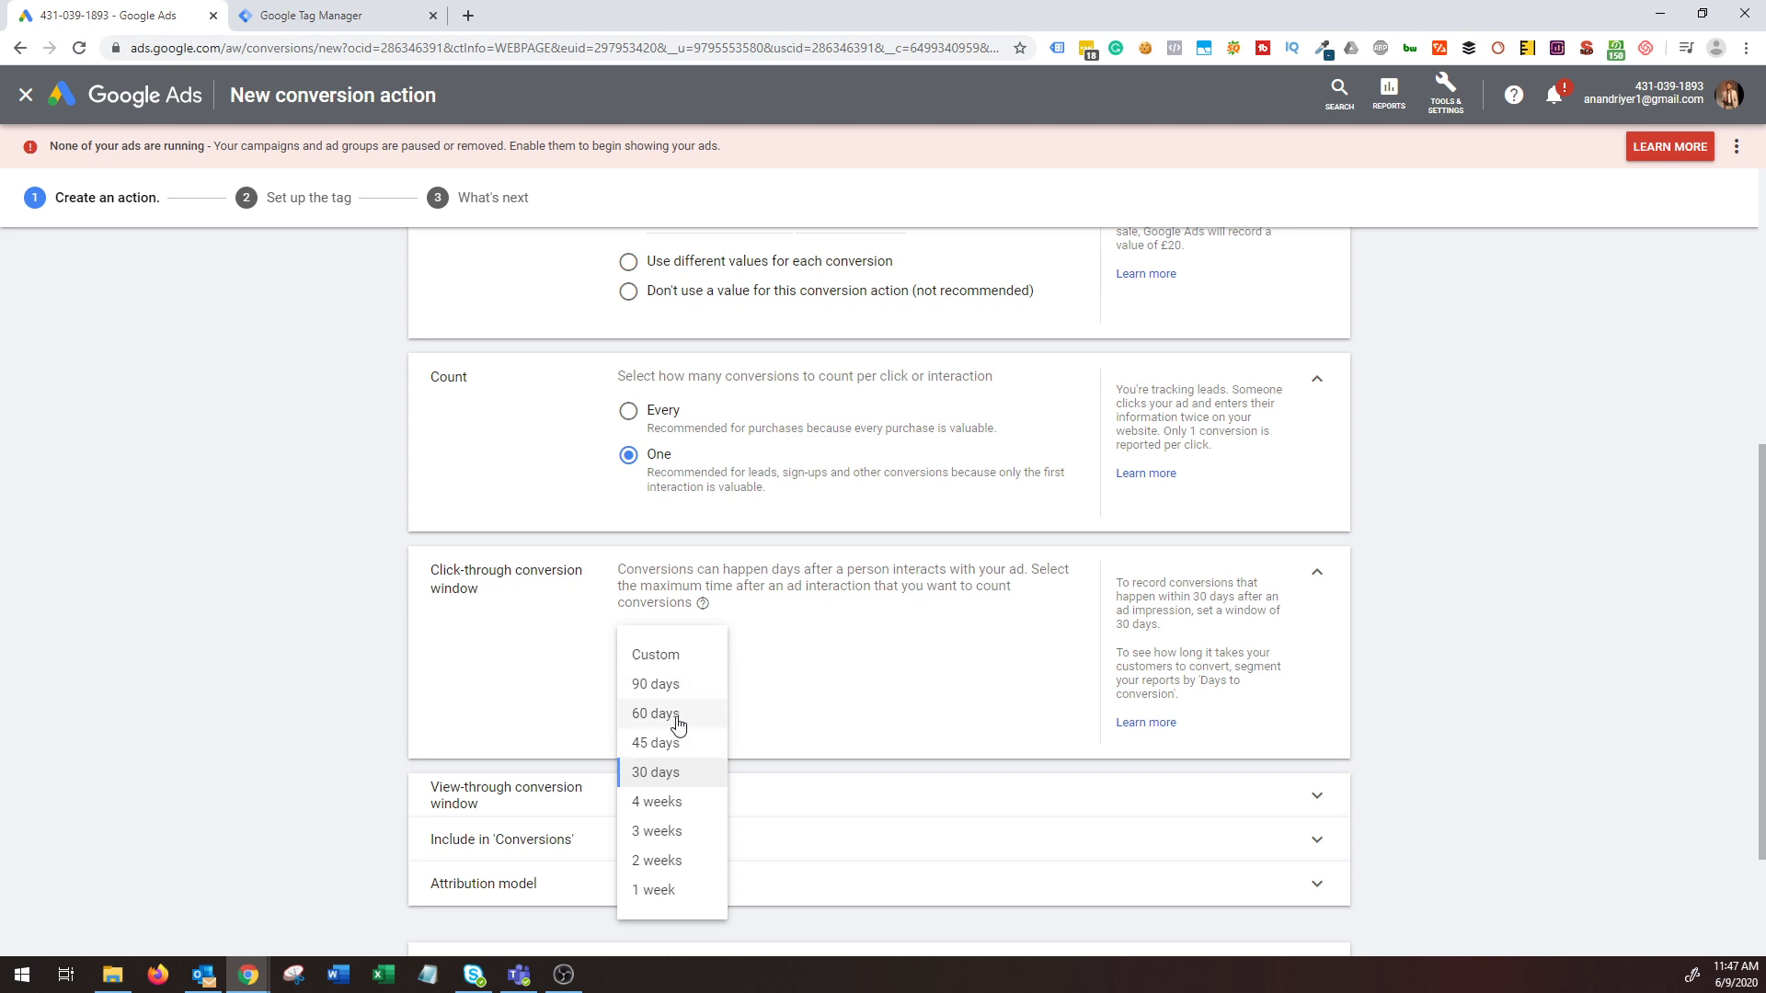
pyautogui.click(871, 705)
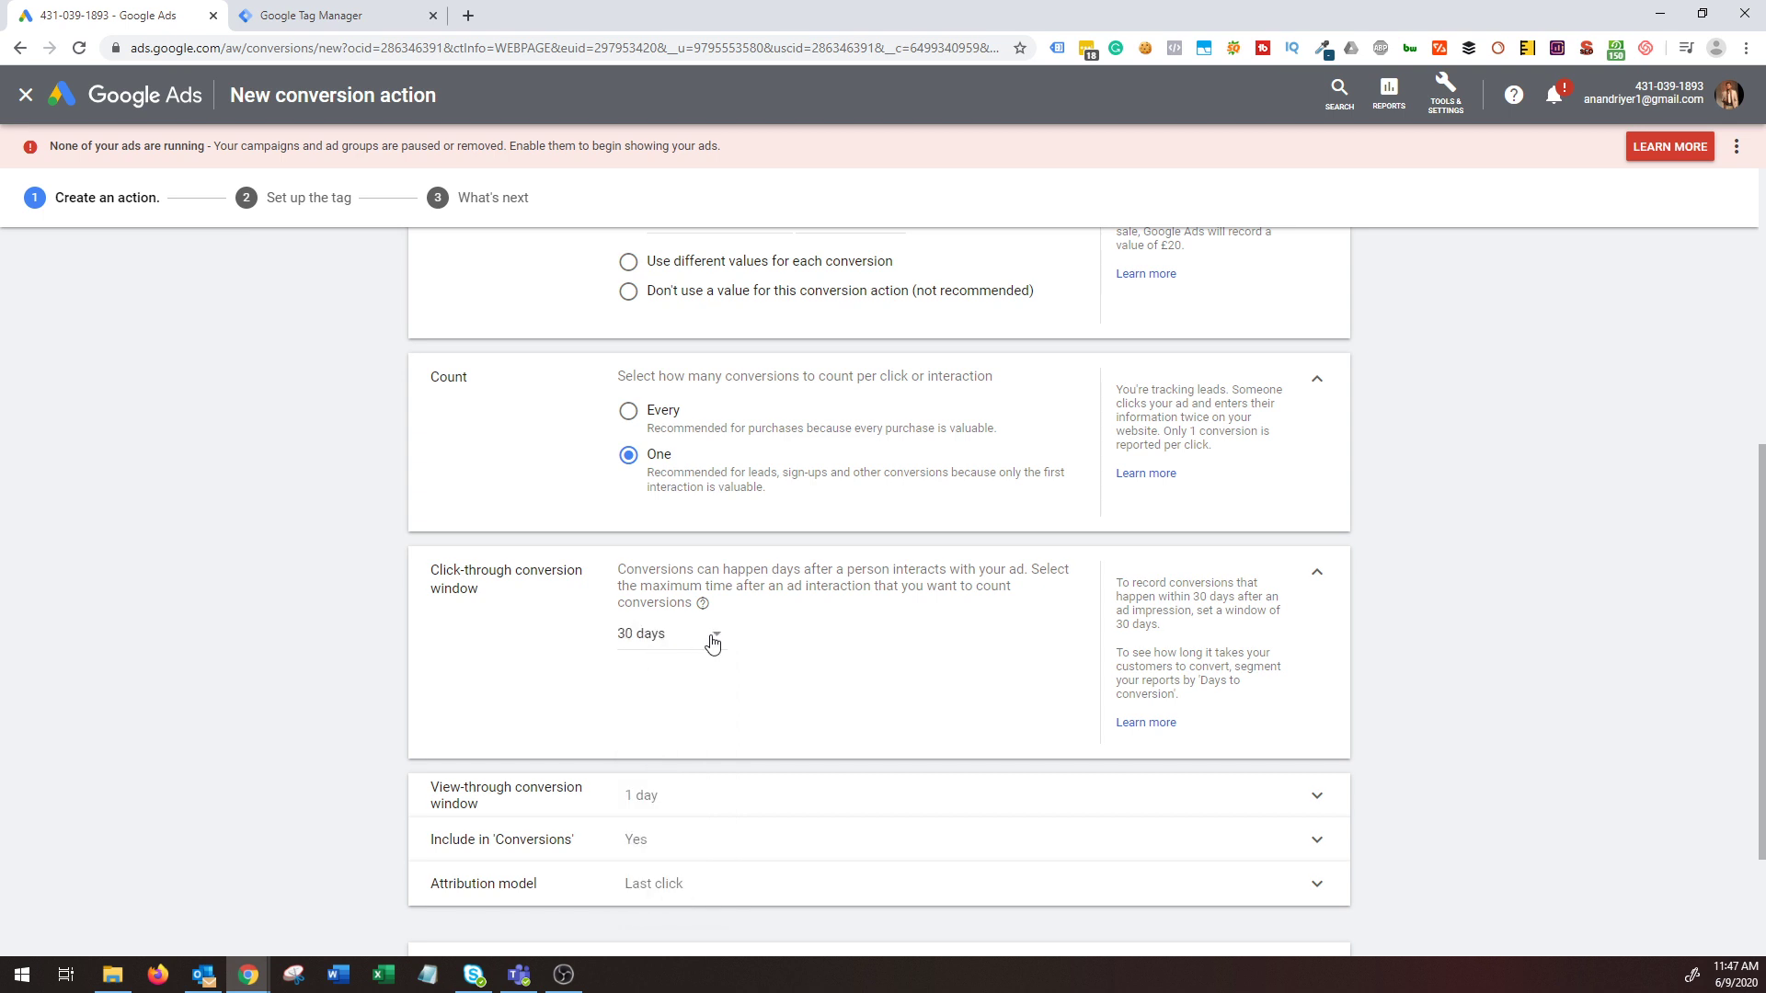
pyautogui.scroll(-2, 669, 648)
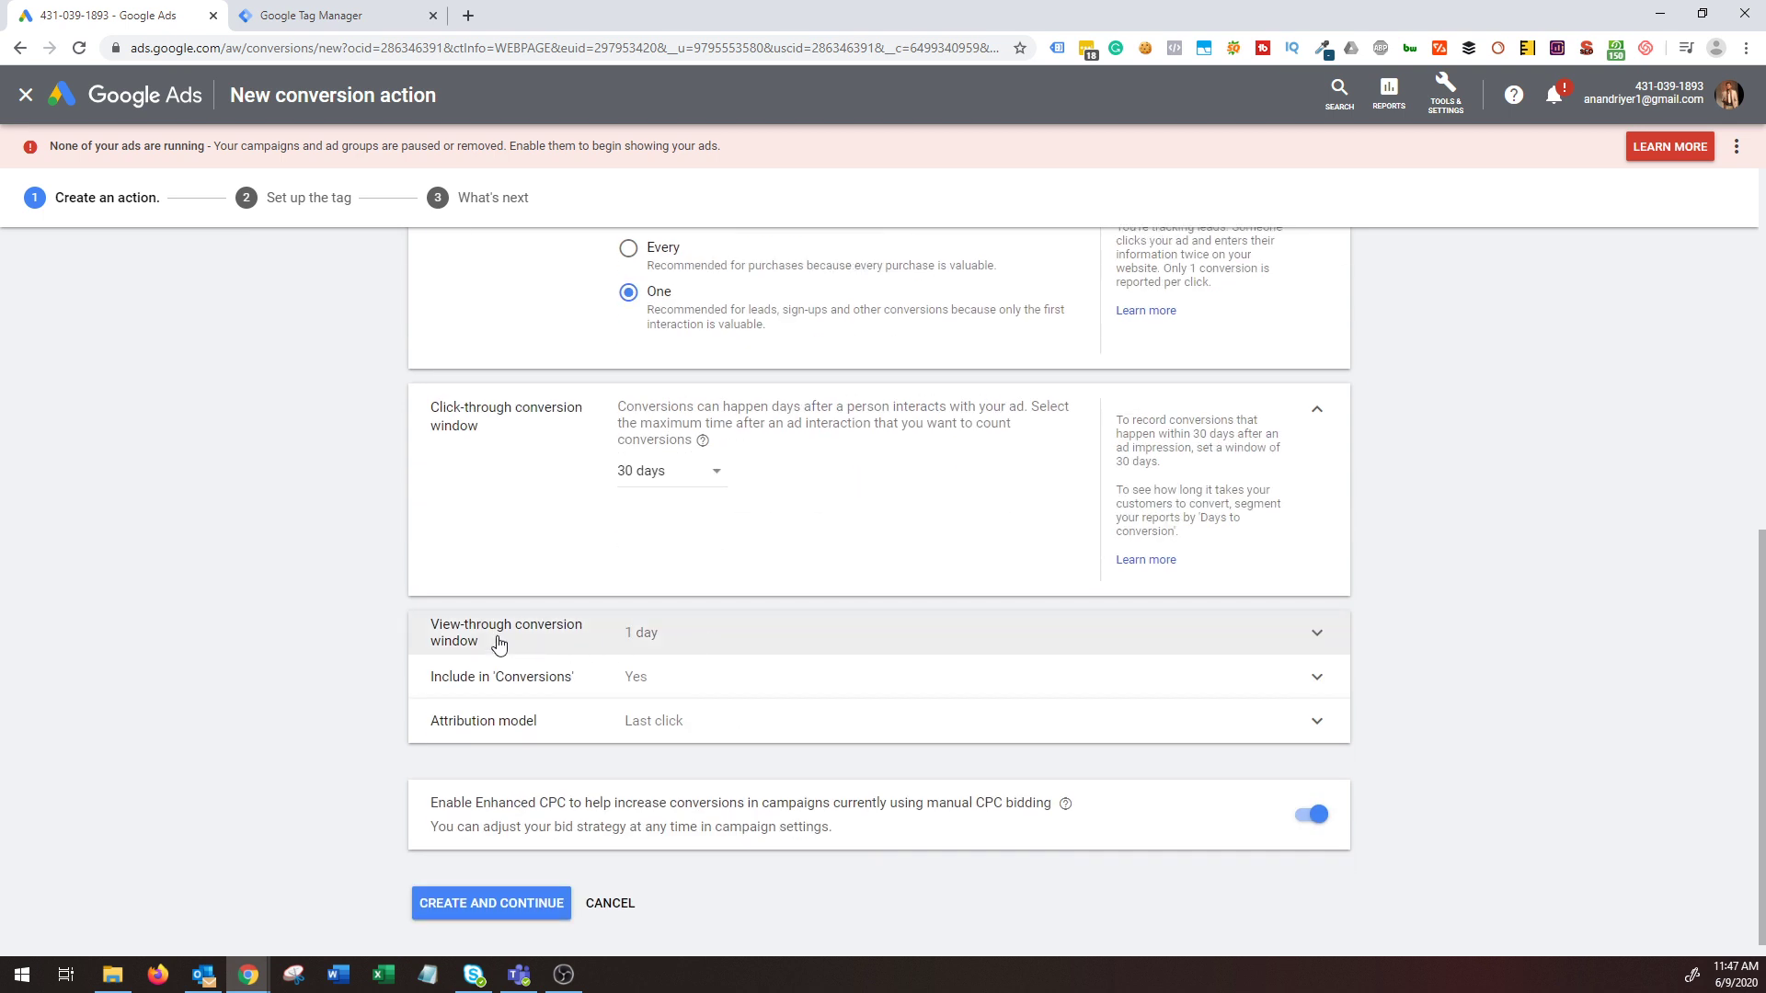
# Expand the 1-day view-through window, Include in 'Conversions' and Last click attribution settings.
pyautogui.click(622, 641)
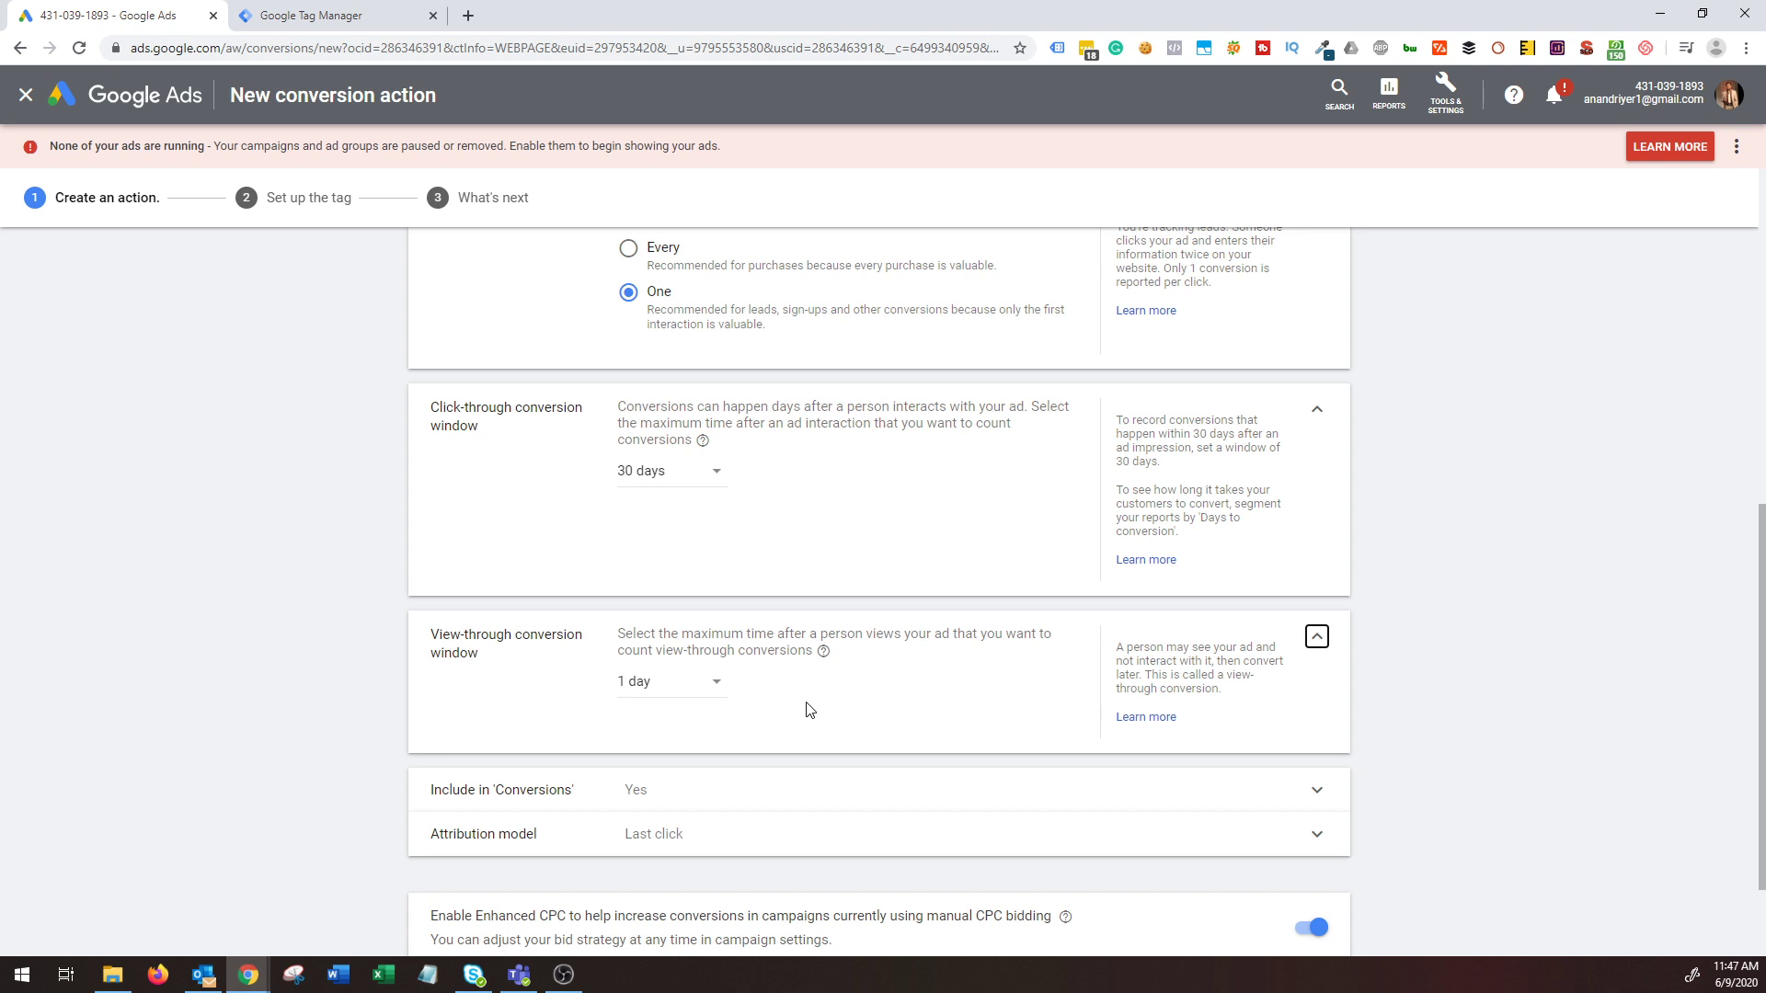
pyautogui.click(723, 807)
pyautogui.scroll(-3, 347, 670)
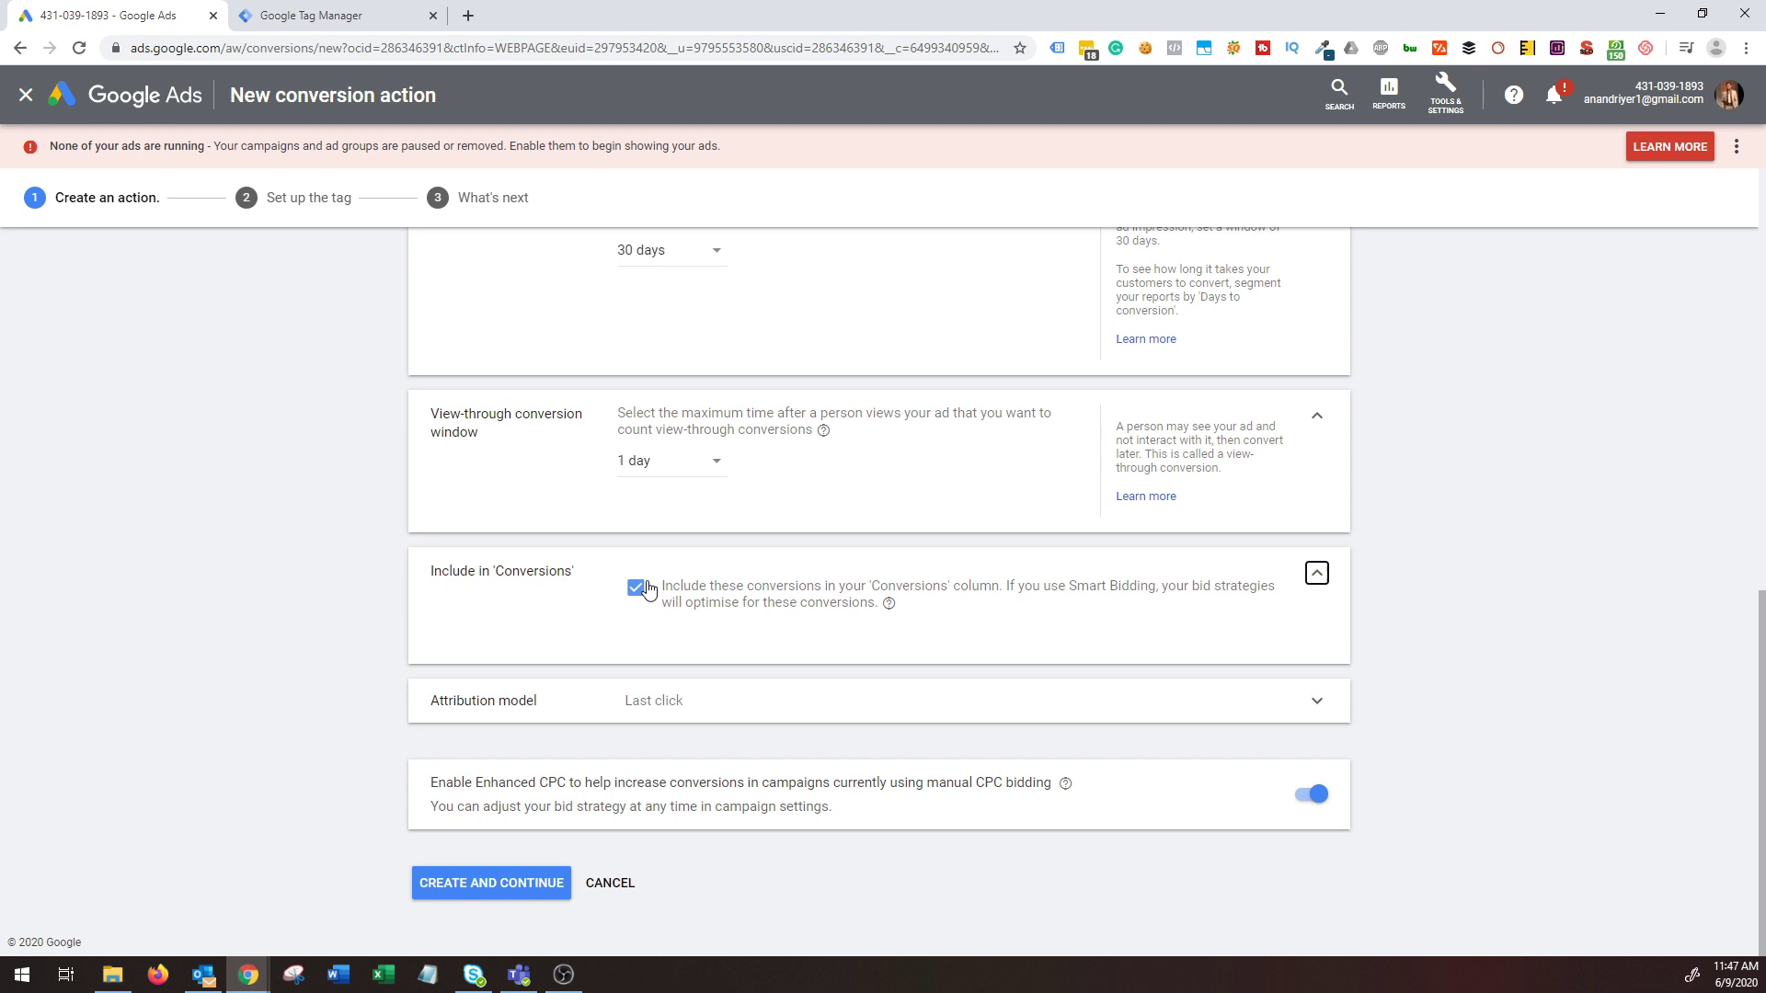
pyautogui.click(611, 701)
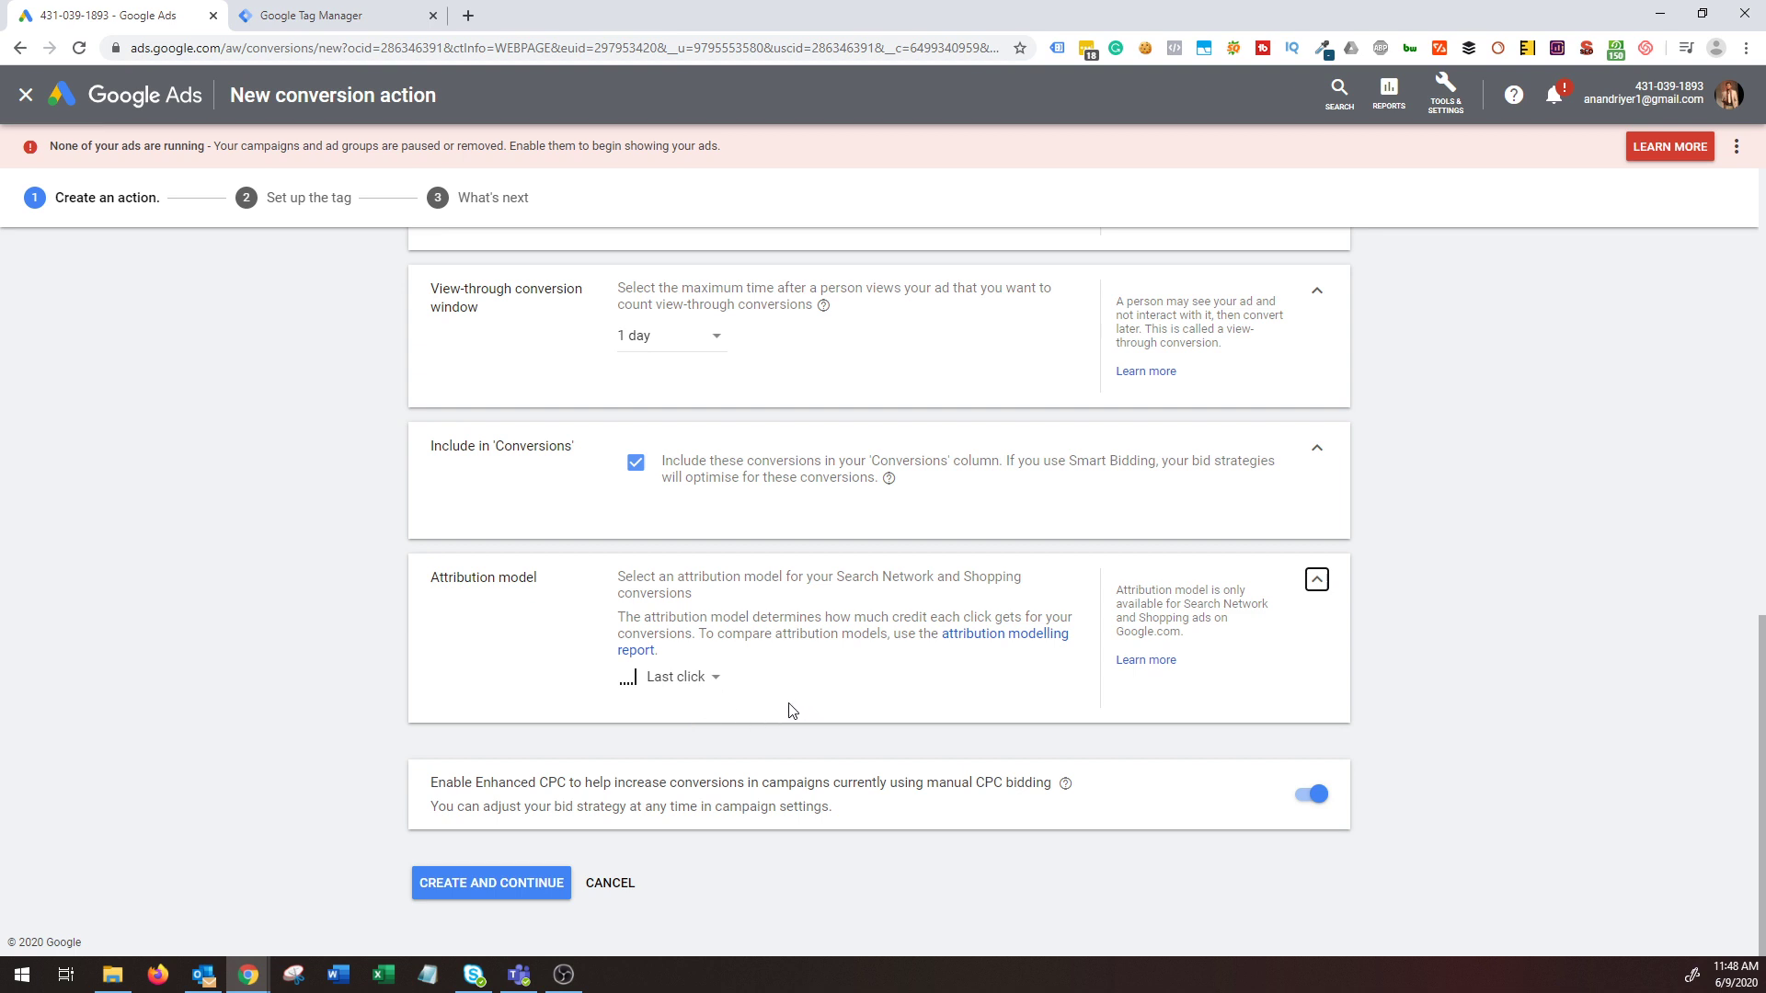
pyautogui.click(710, 680)
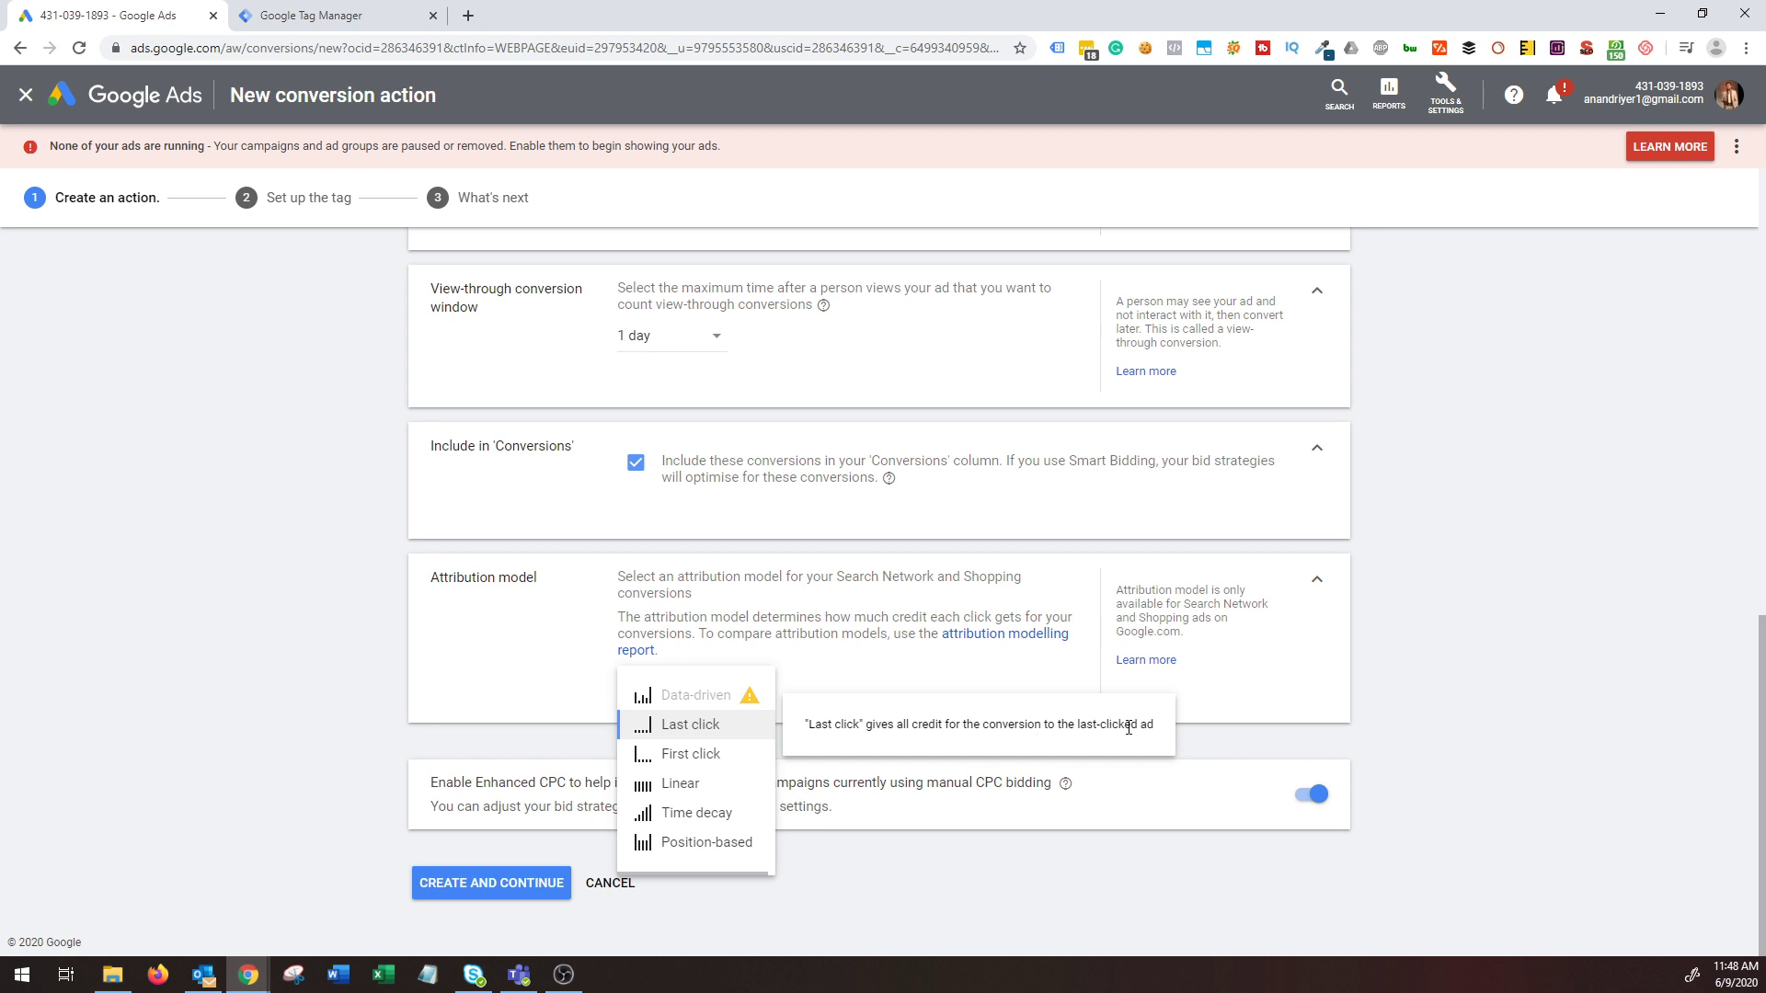
pyautogui.click(813, 610)
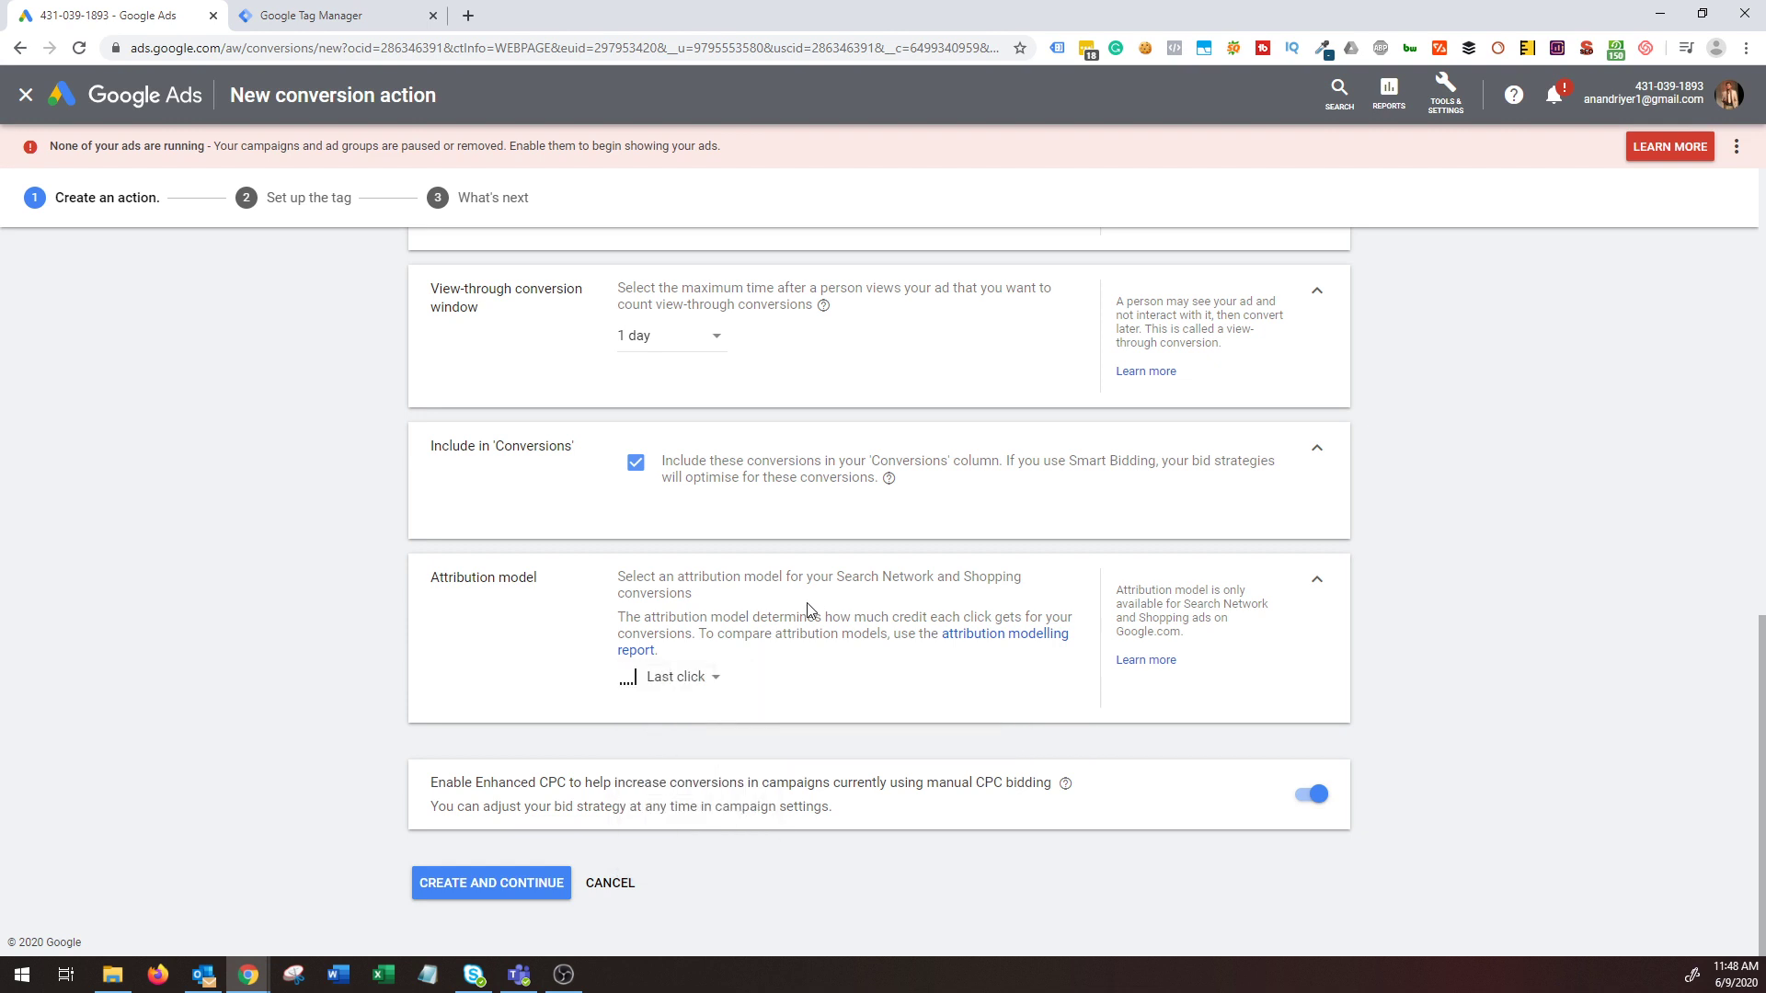
pyautogui.click(679, 686)
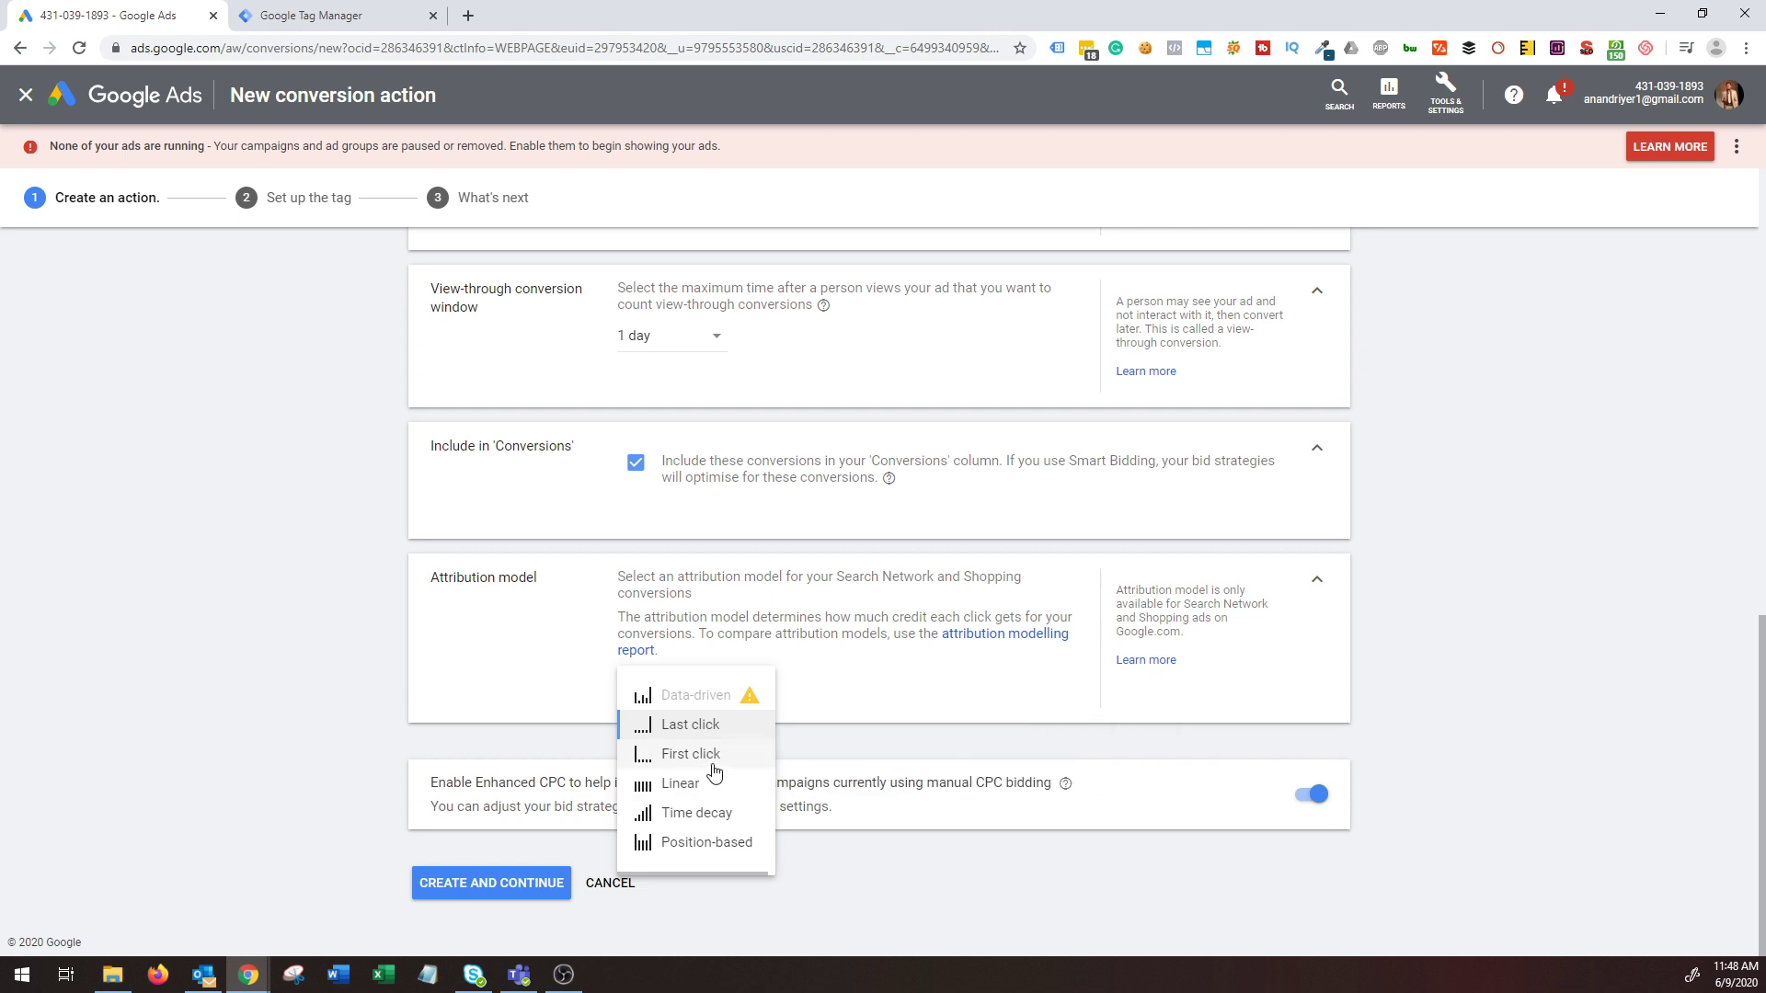
pyautogui.moveTo(713, 780)
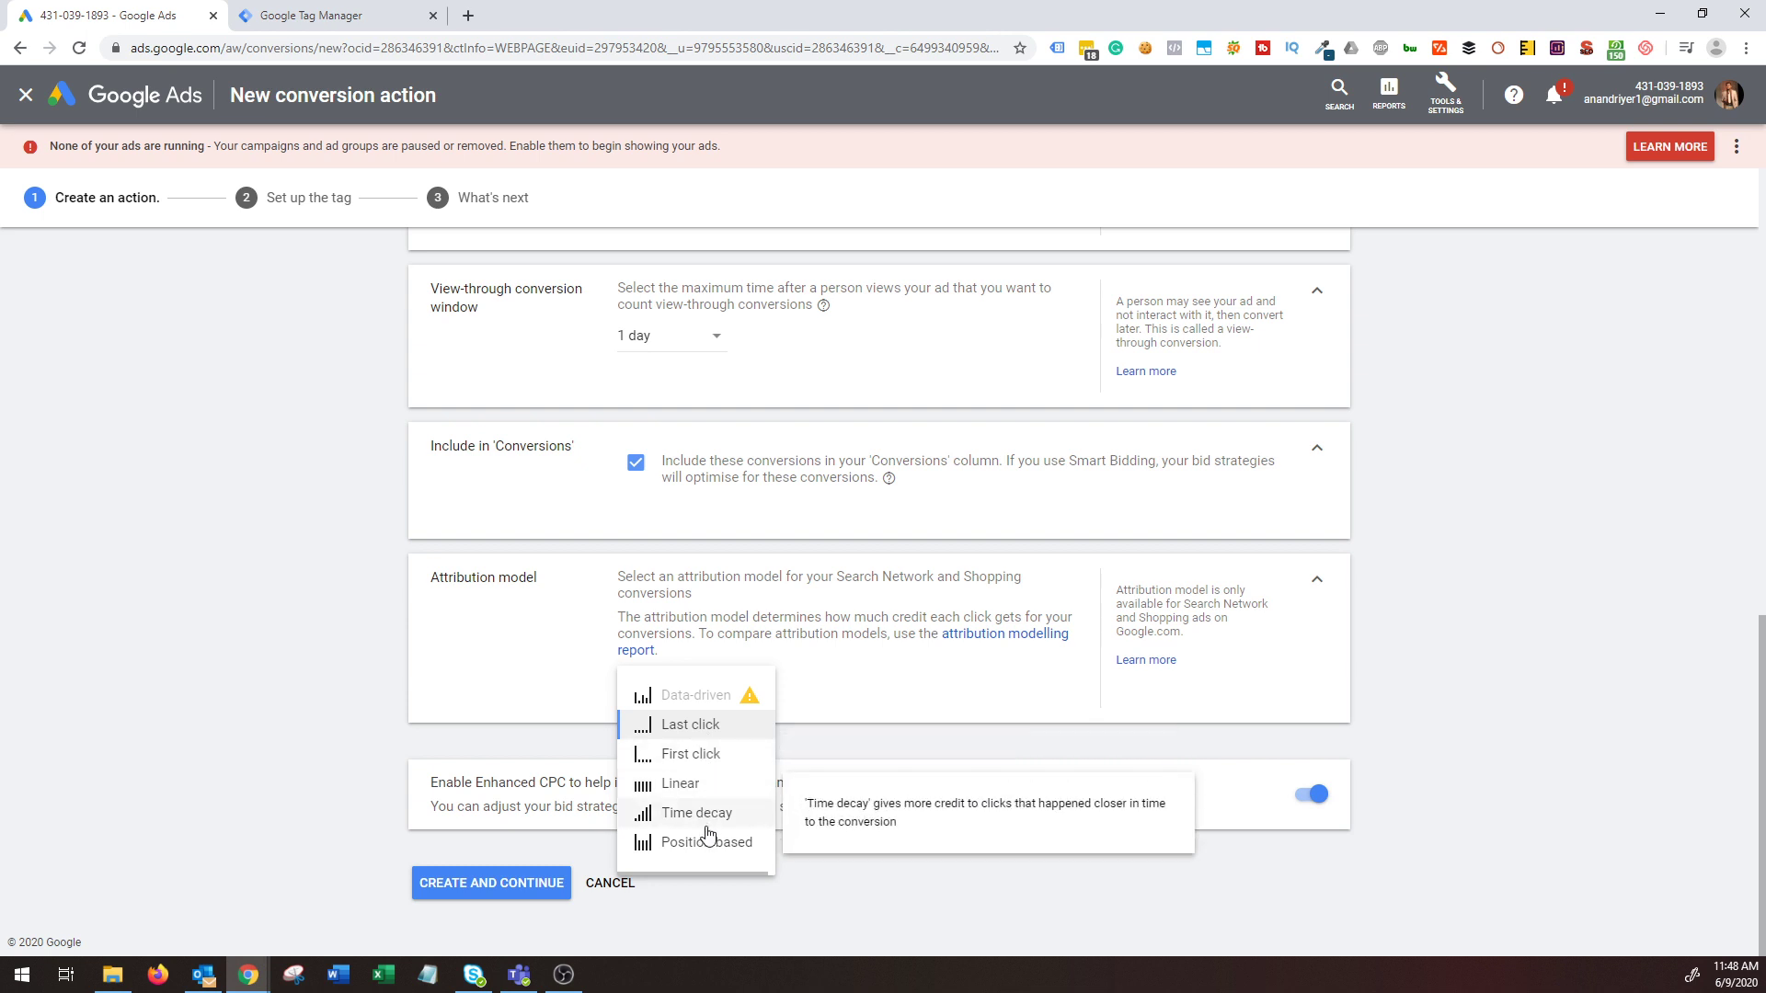
pyautogui.click(707, 726)
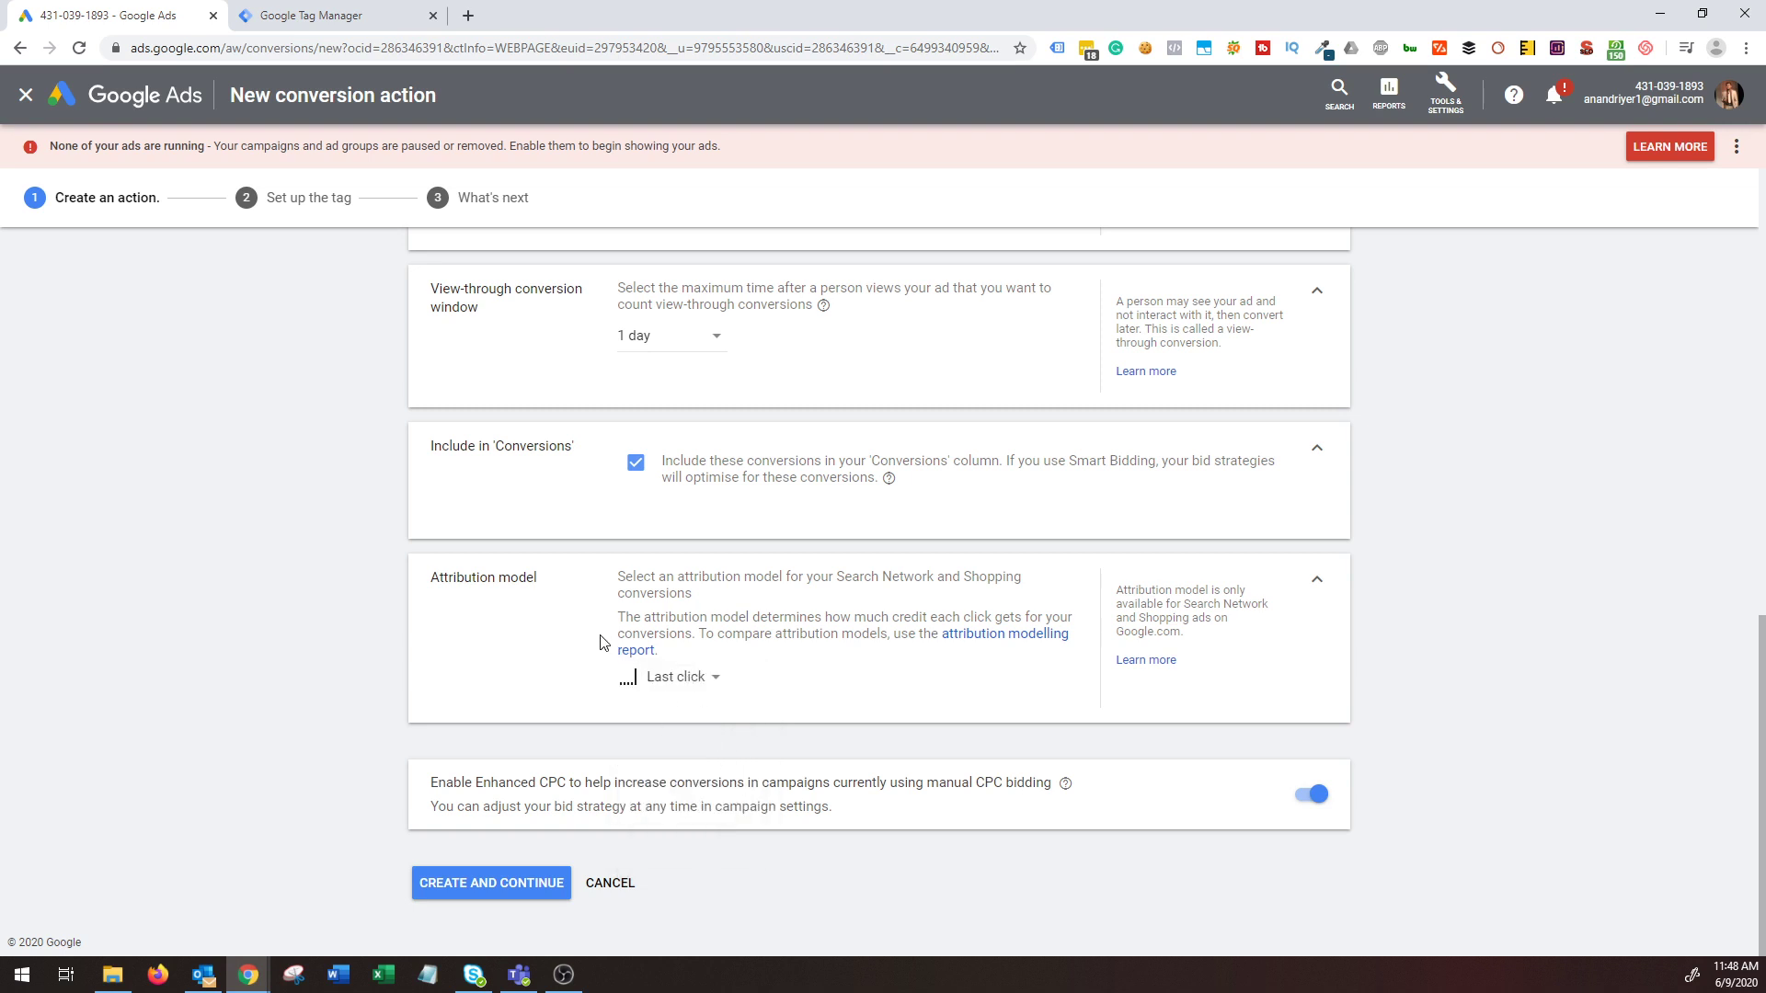
# Save the conversion action, choose to install the tag yourself, and select the global site tag code.
pyautogui.click(504, 888)
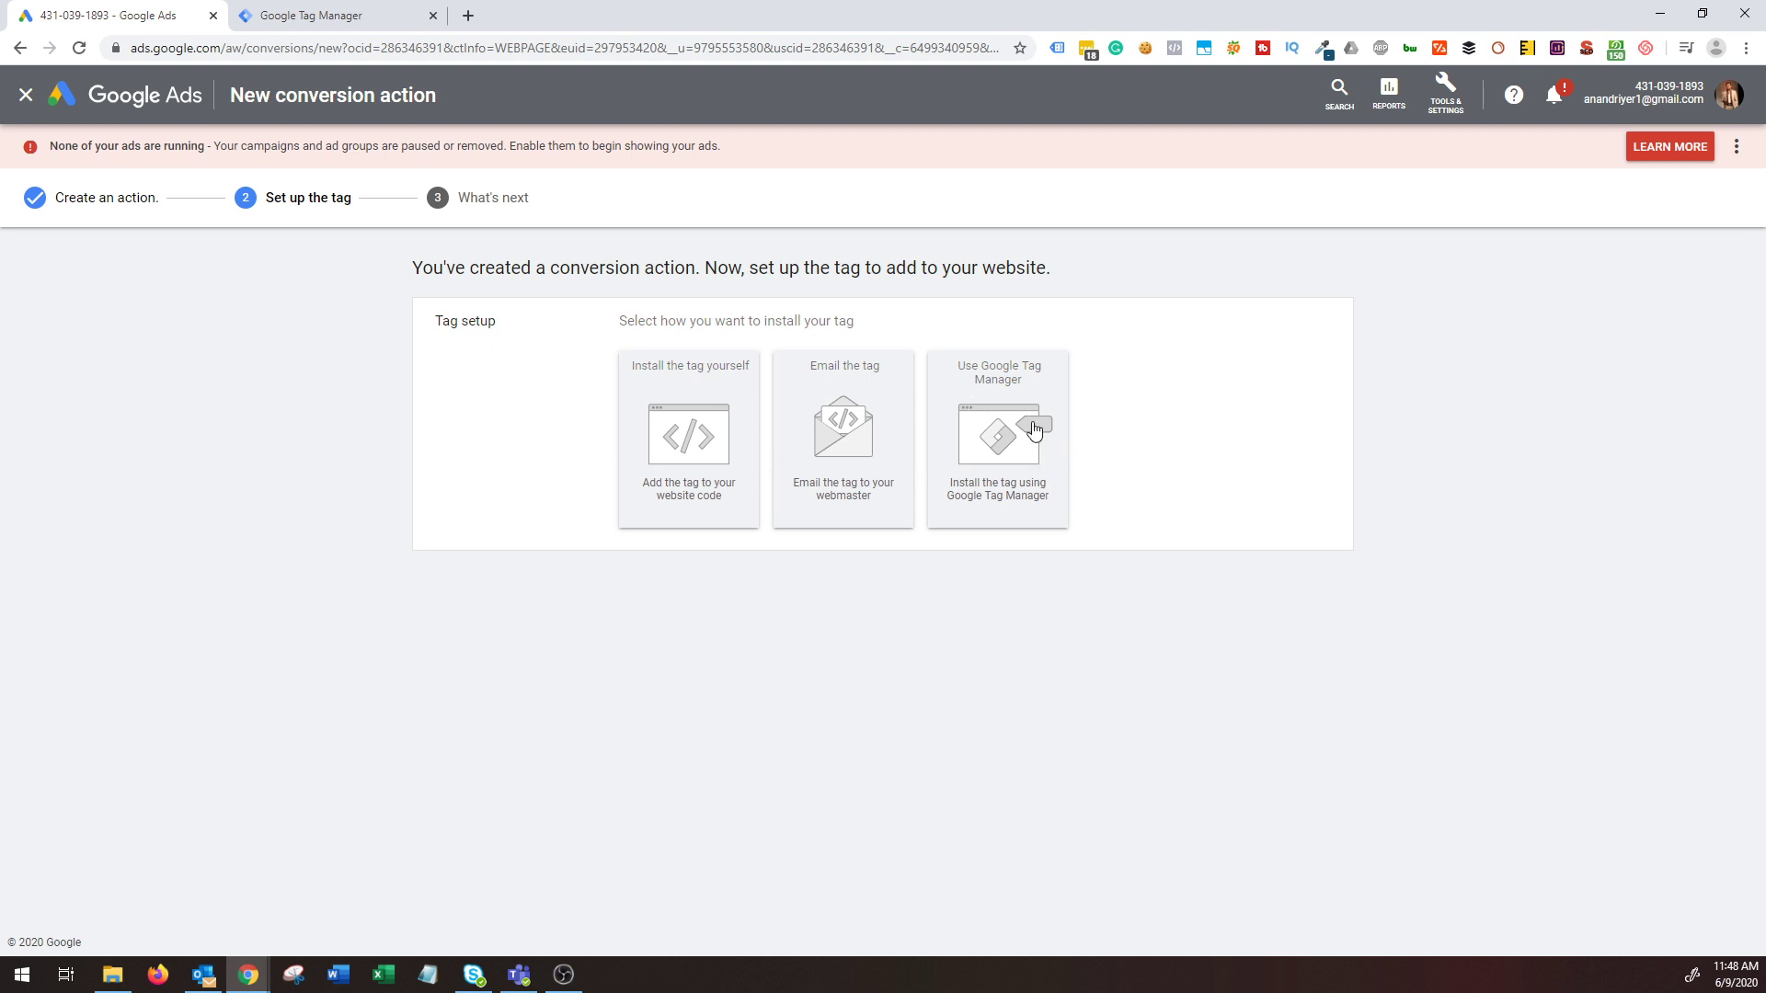
pyautogui.click(663, 421)
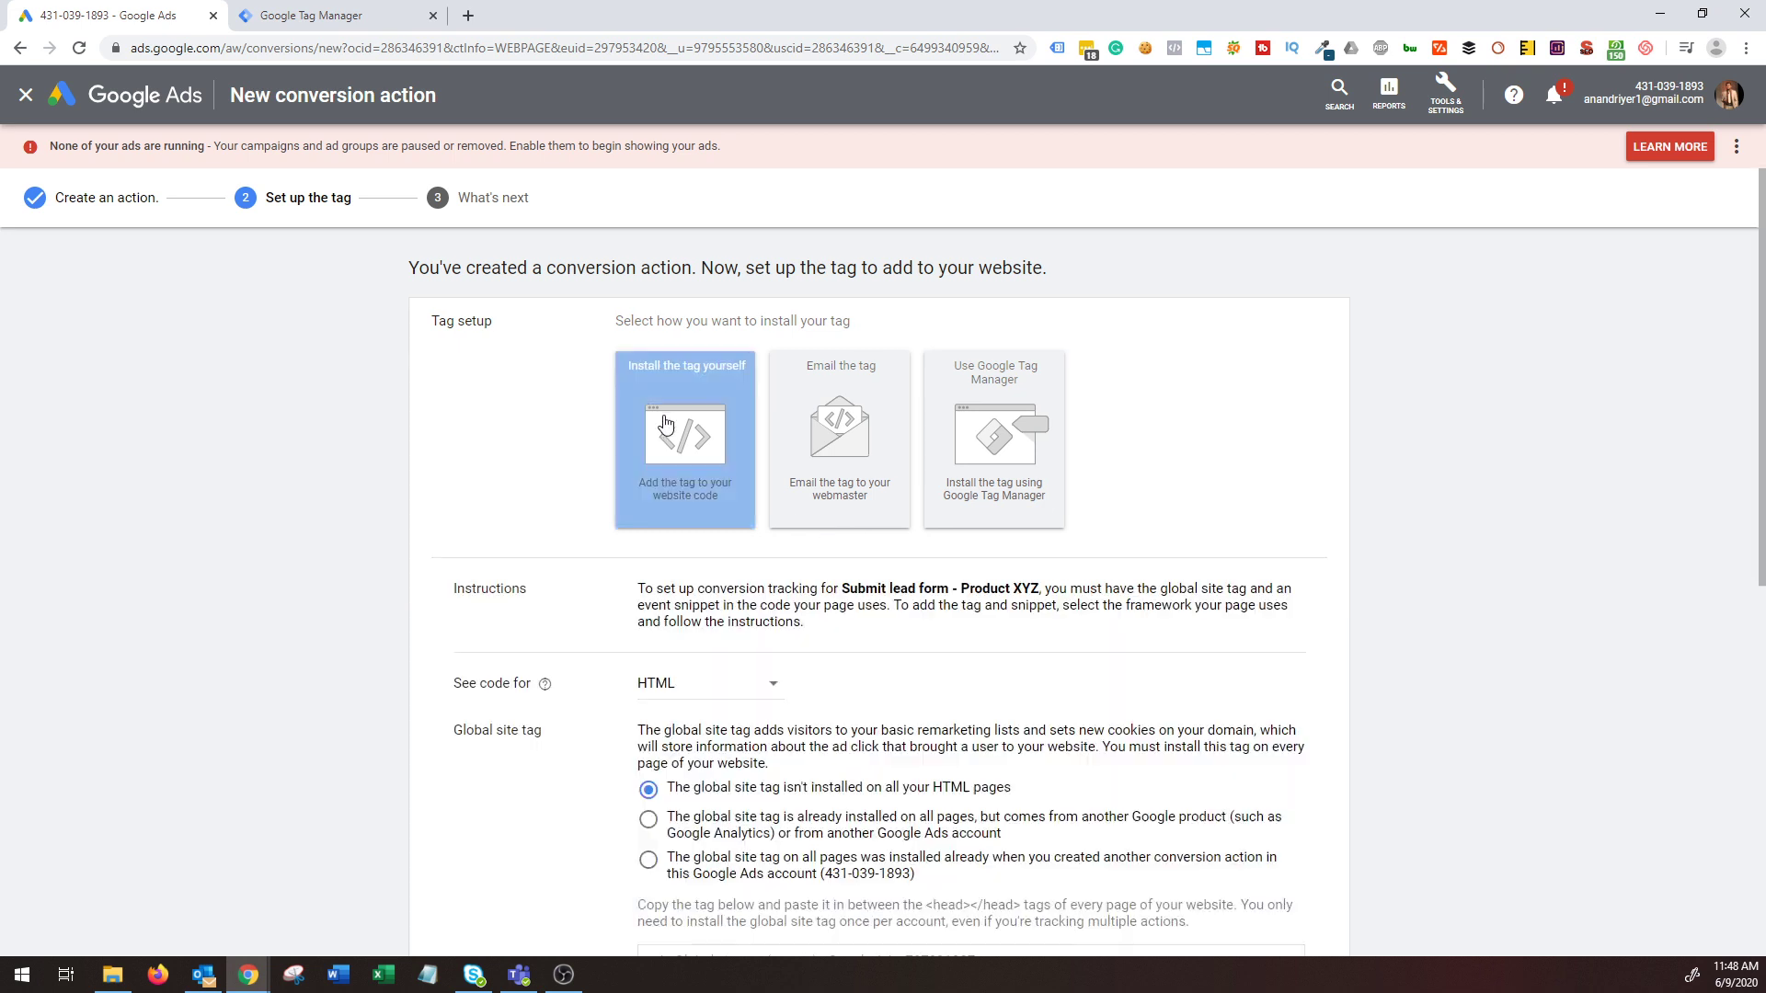
pyautogui.scroll(-2, 970, 494)
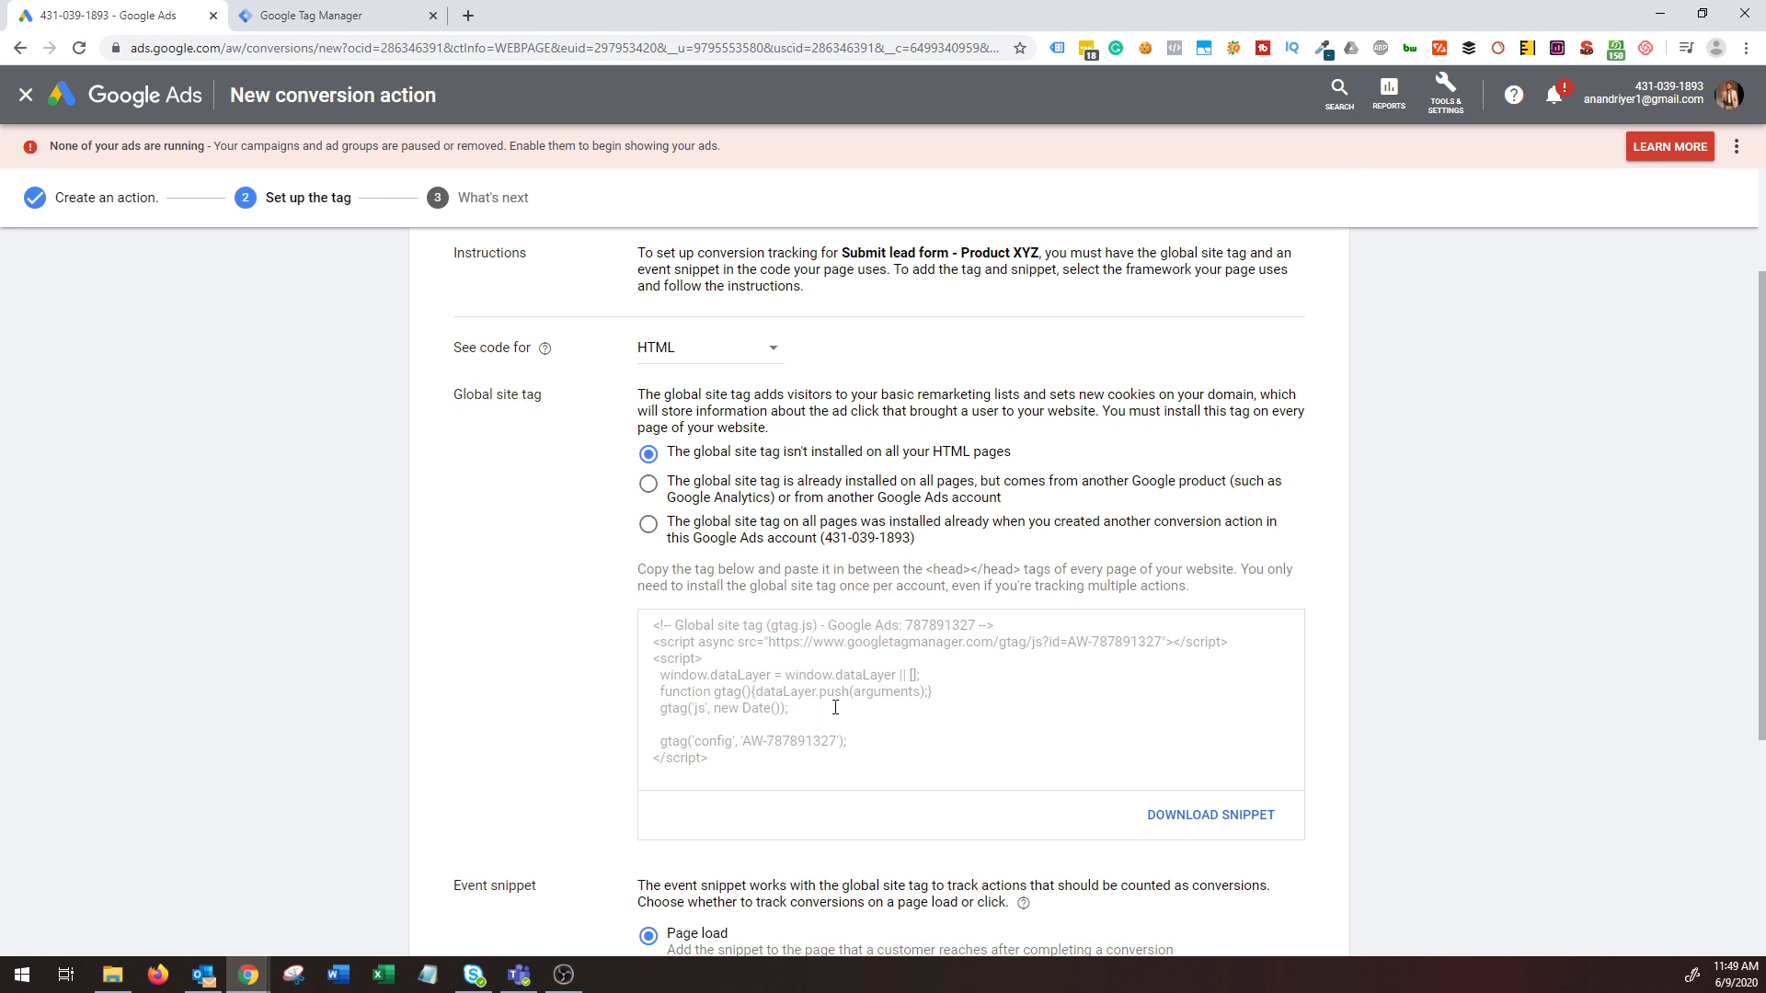
pyautogui.moveTo(704, 773); pyautogui.dragTo(636, 626)
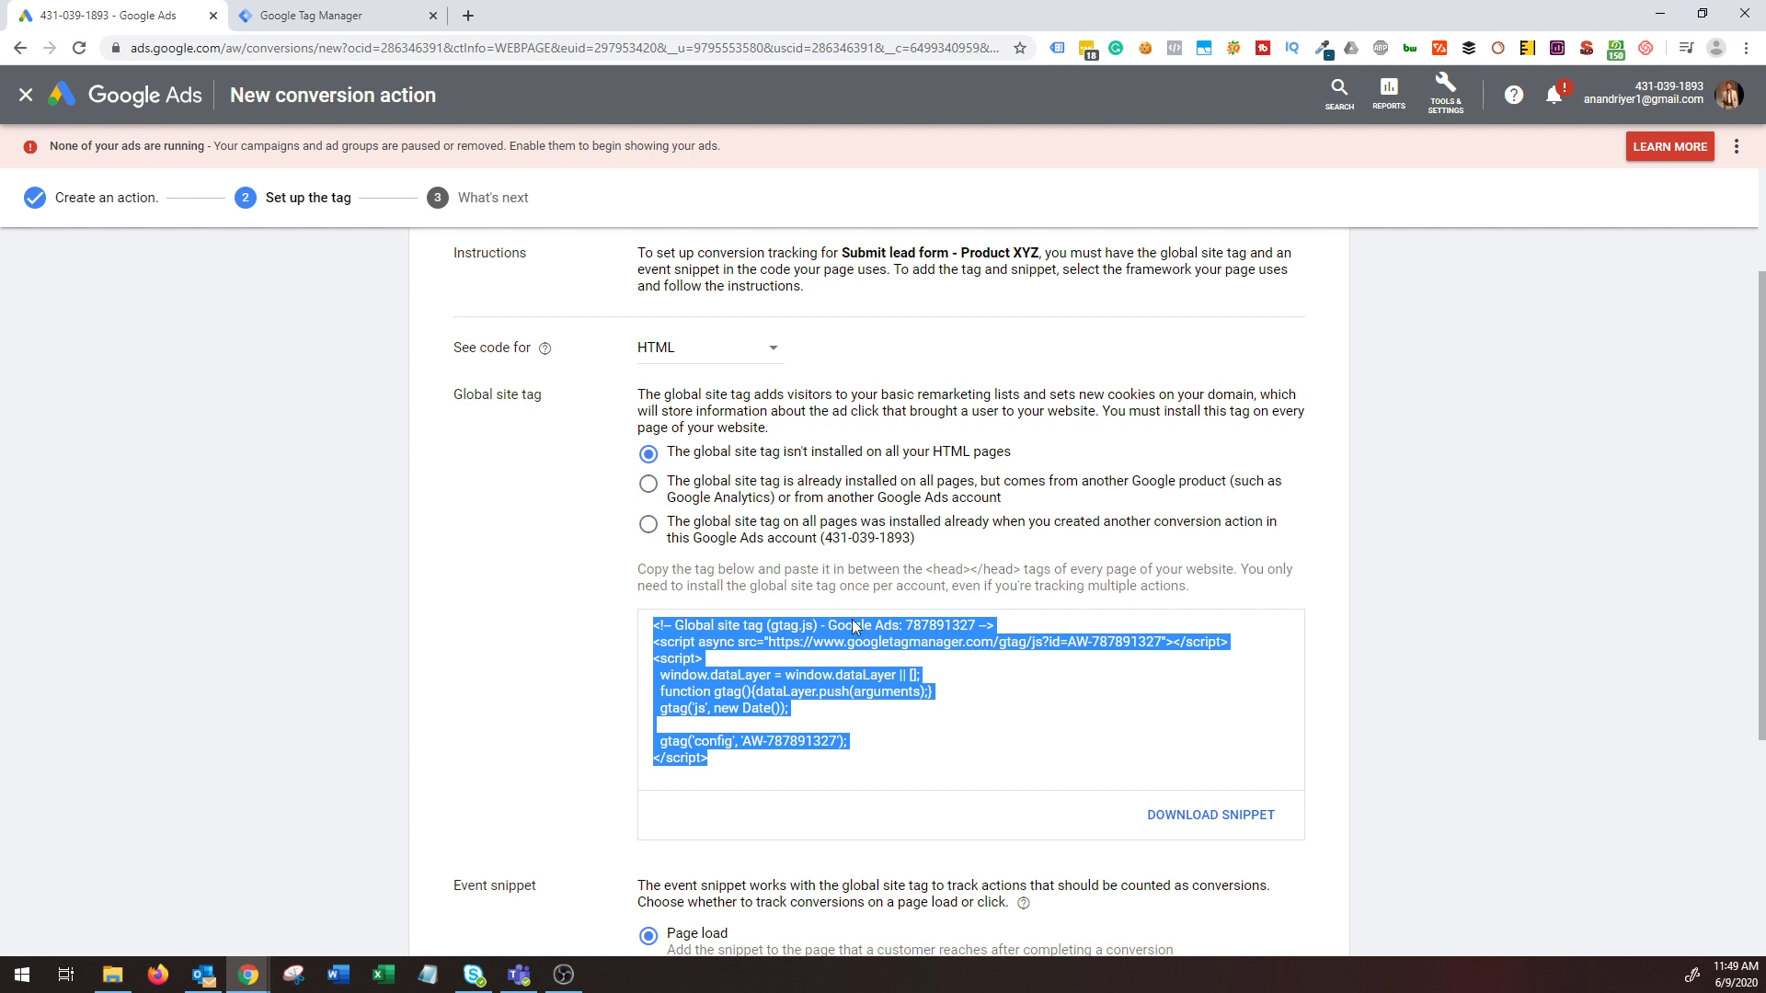
pyautogui.click(974, 570)
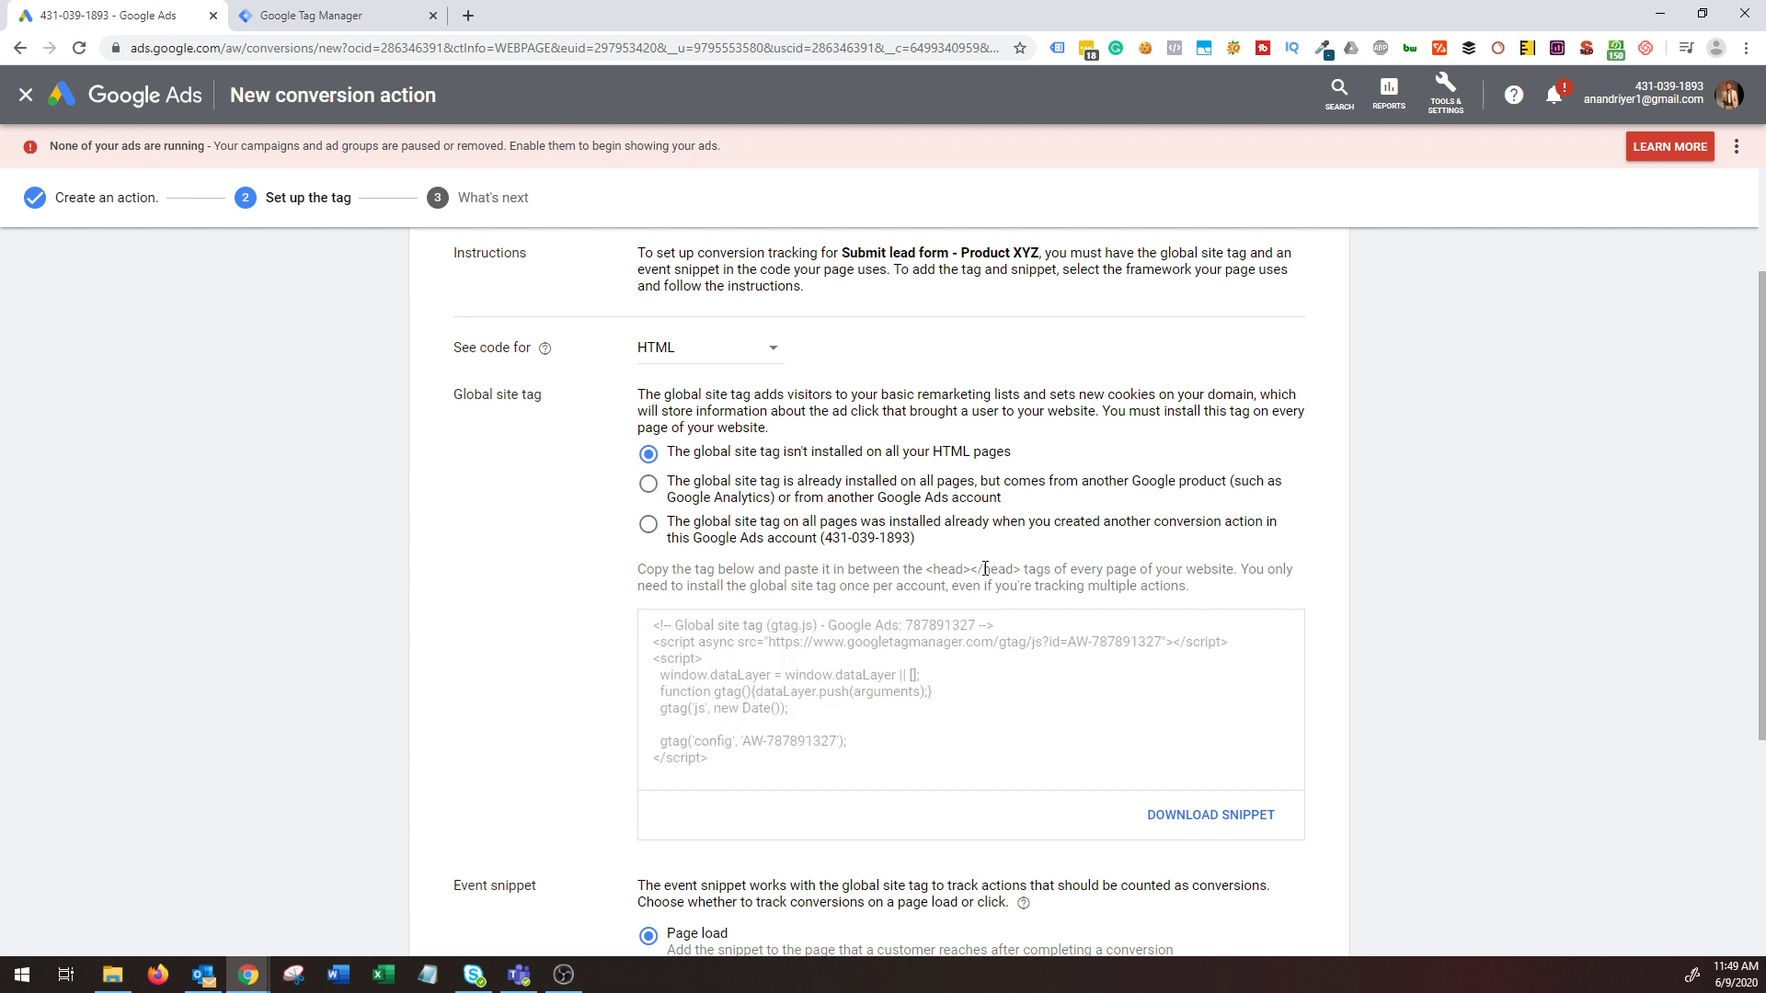
pyautogui.scroll(-4, 995, 594)
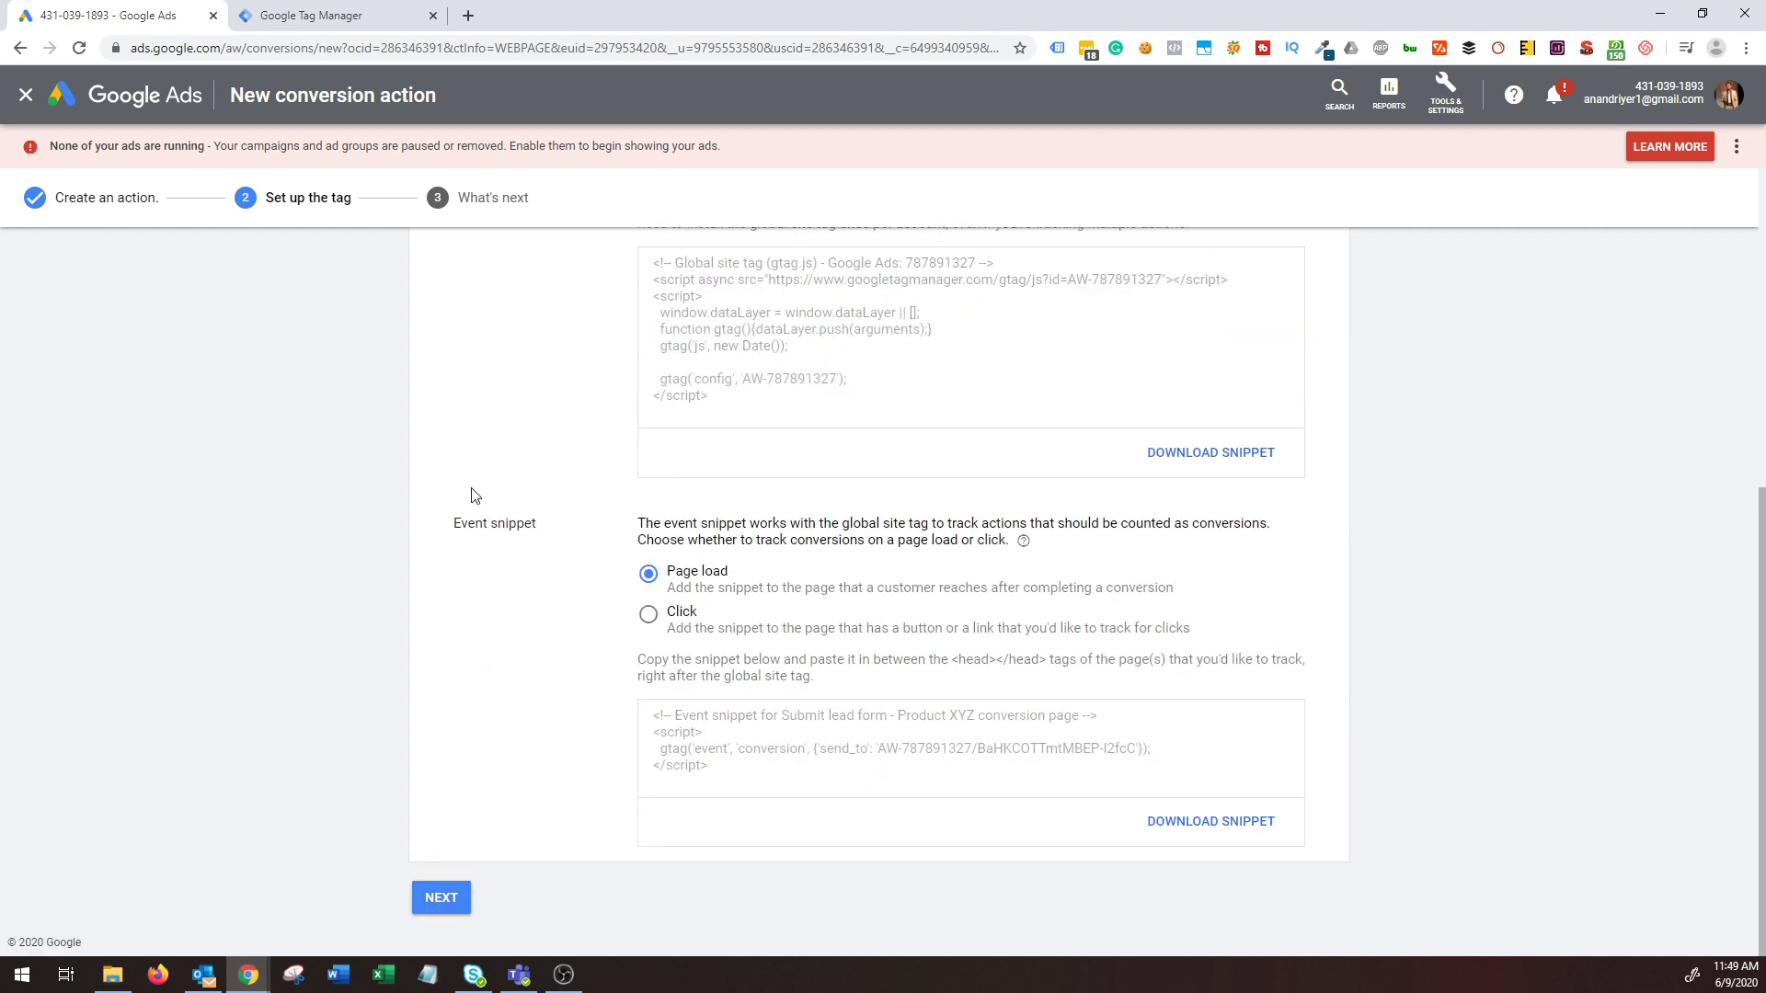
# Highlight the entire global site tag snippet in the Install the tag yourself code boxes.
pyautogui.moveTo(711, 770); pyautogui.dragTo(644, 710)
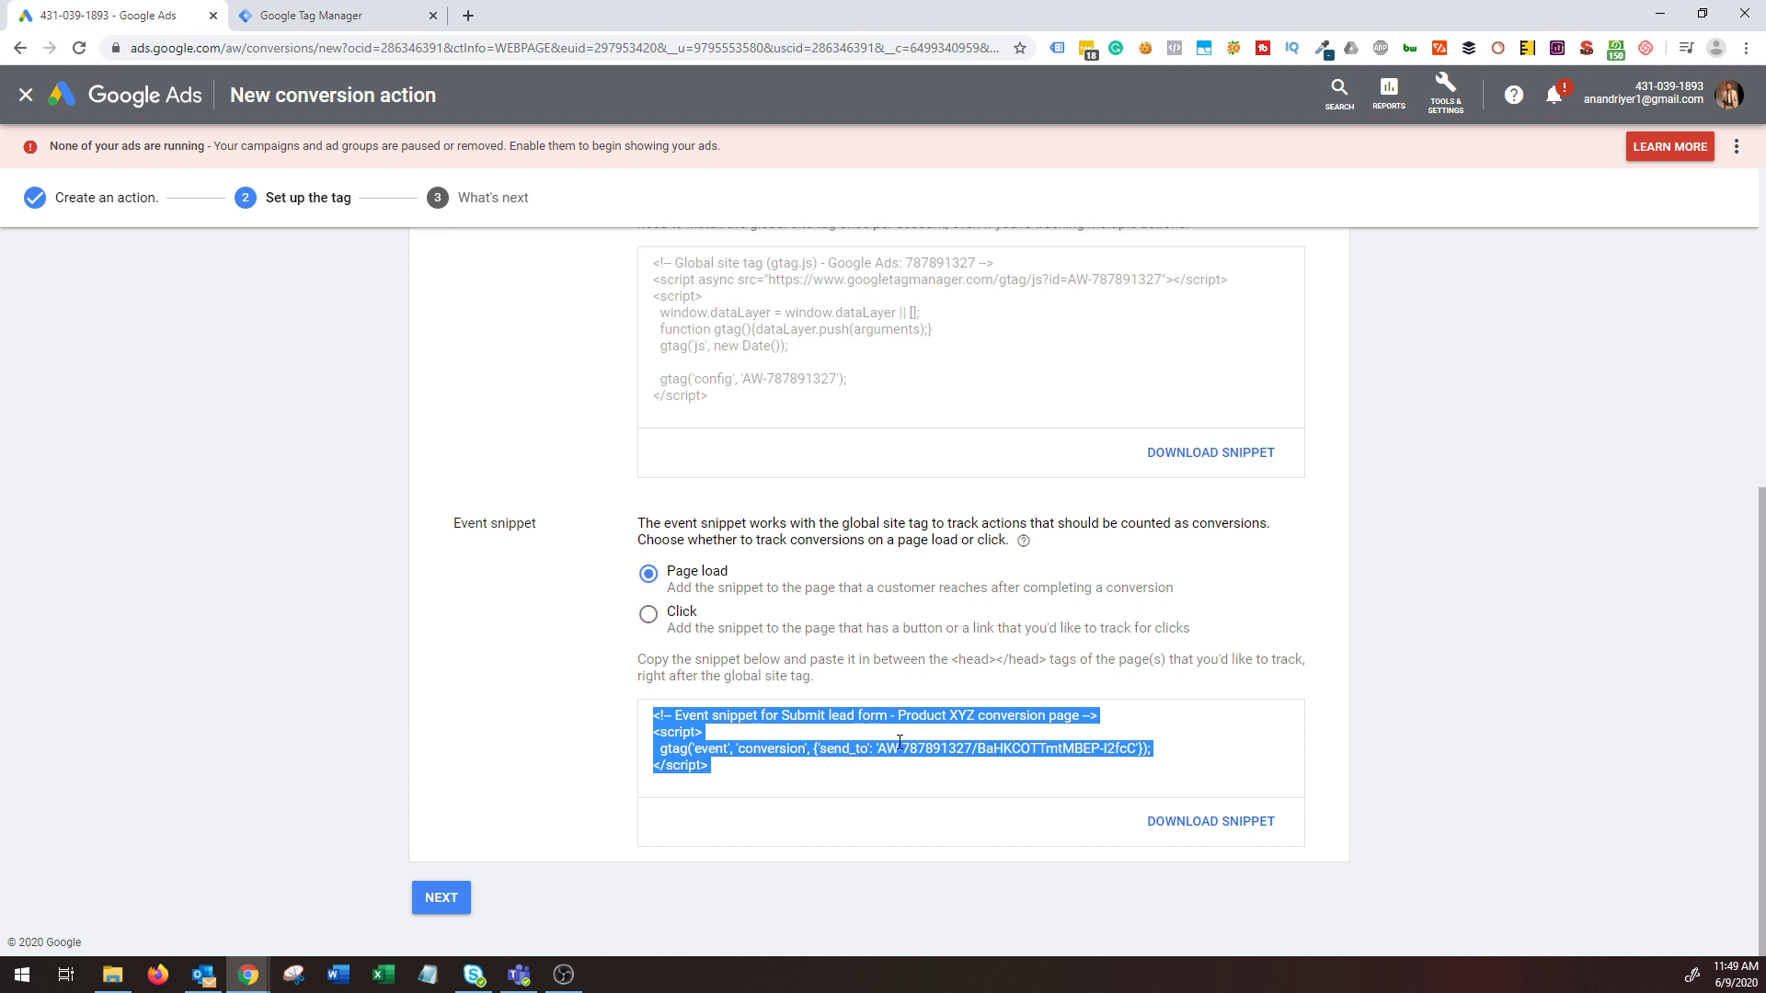
pyautogui.scroll(6, 340, 681)
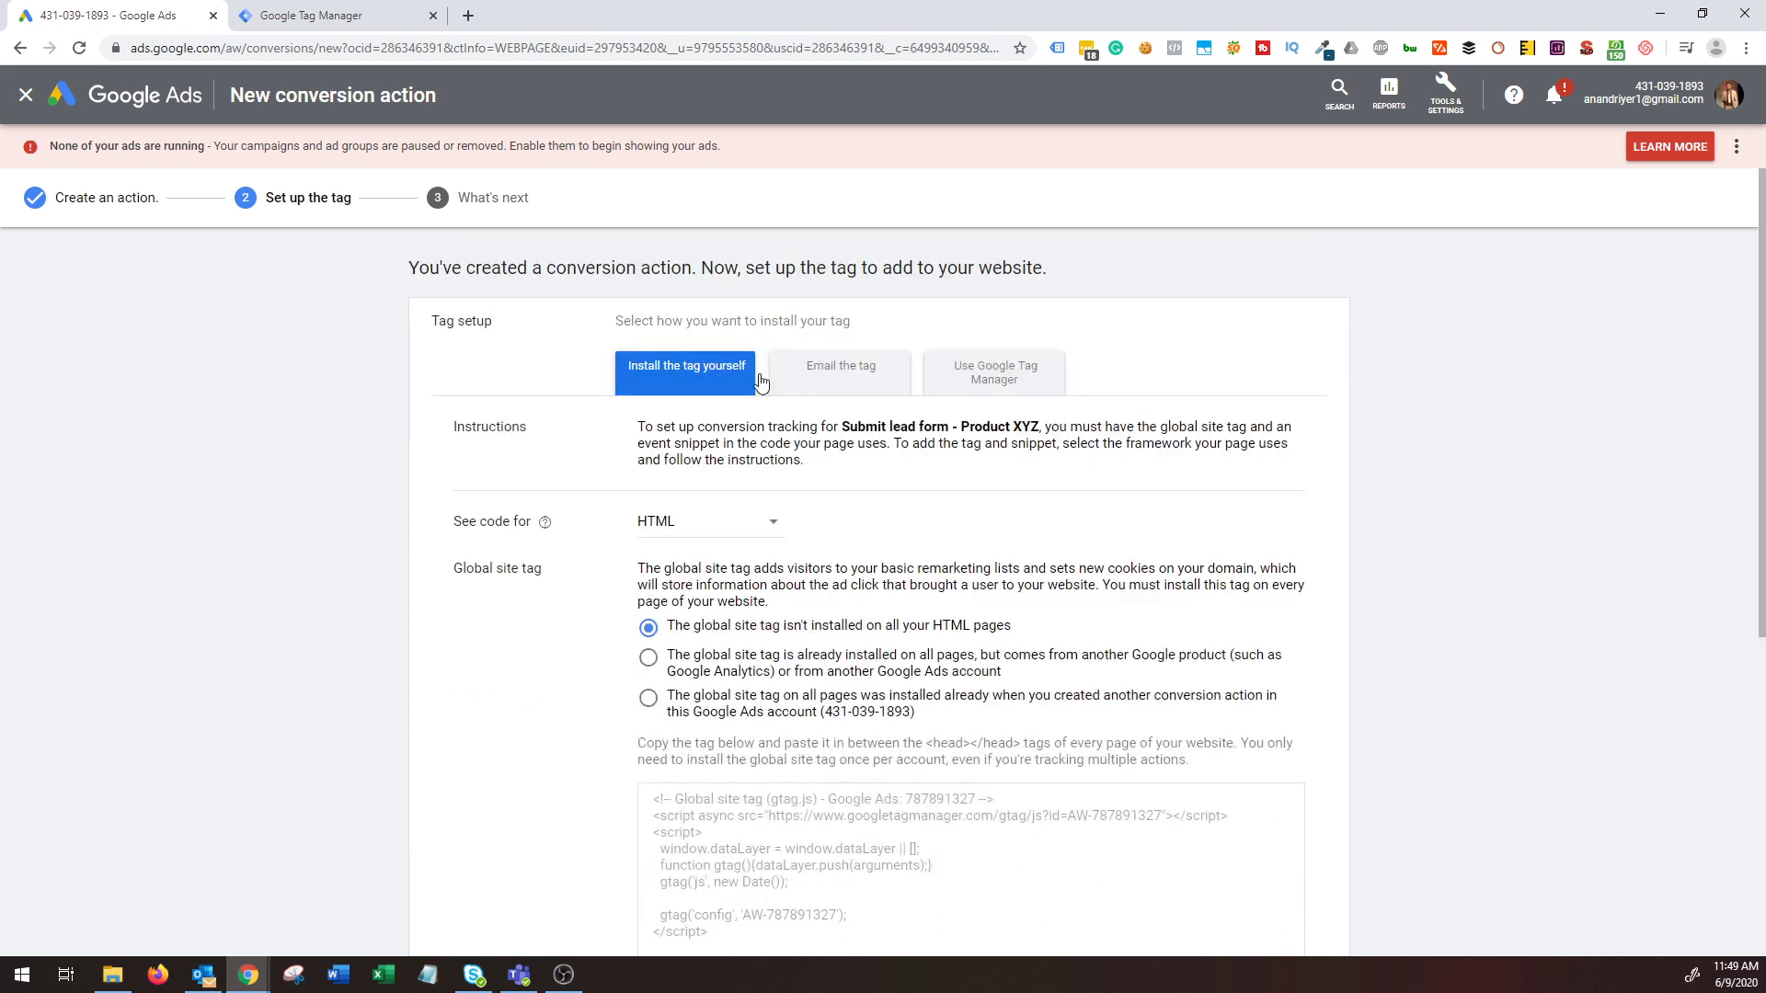
pyautogui.scroll(-6, 957, 644)
pyautogui.click(950, 679)
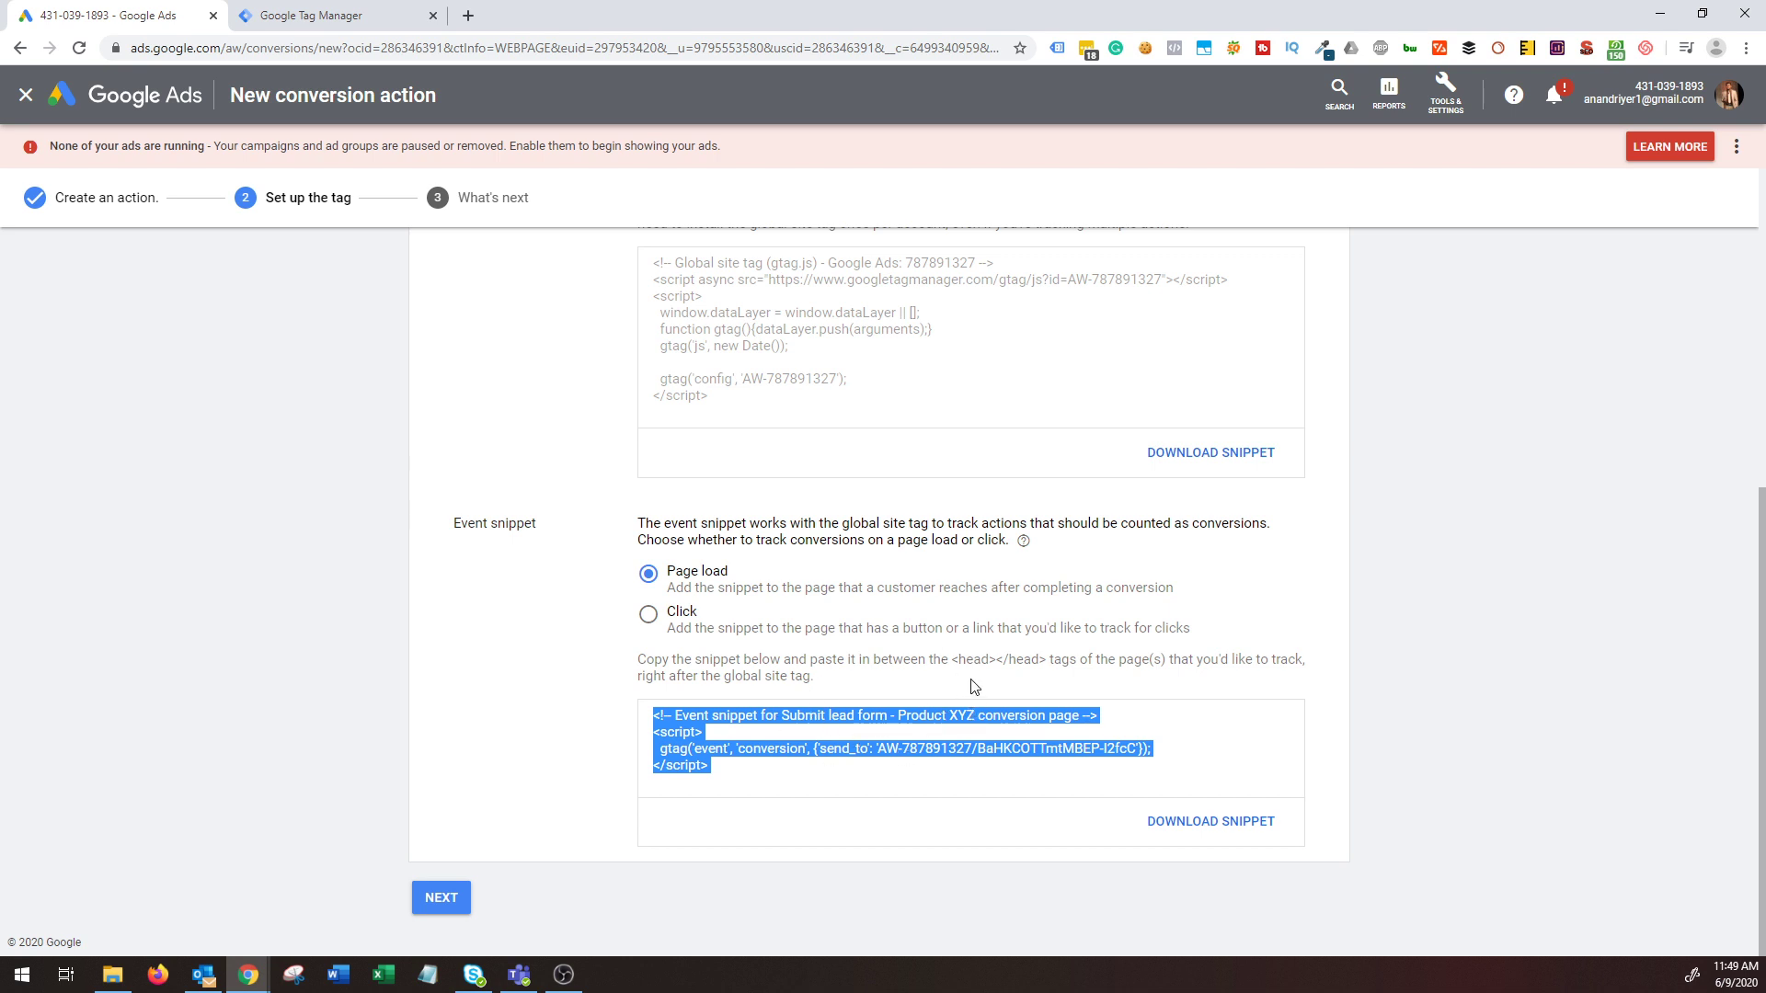
pyautogui.click(1006, 654)
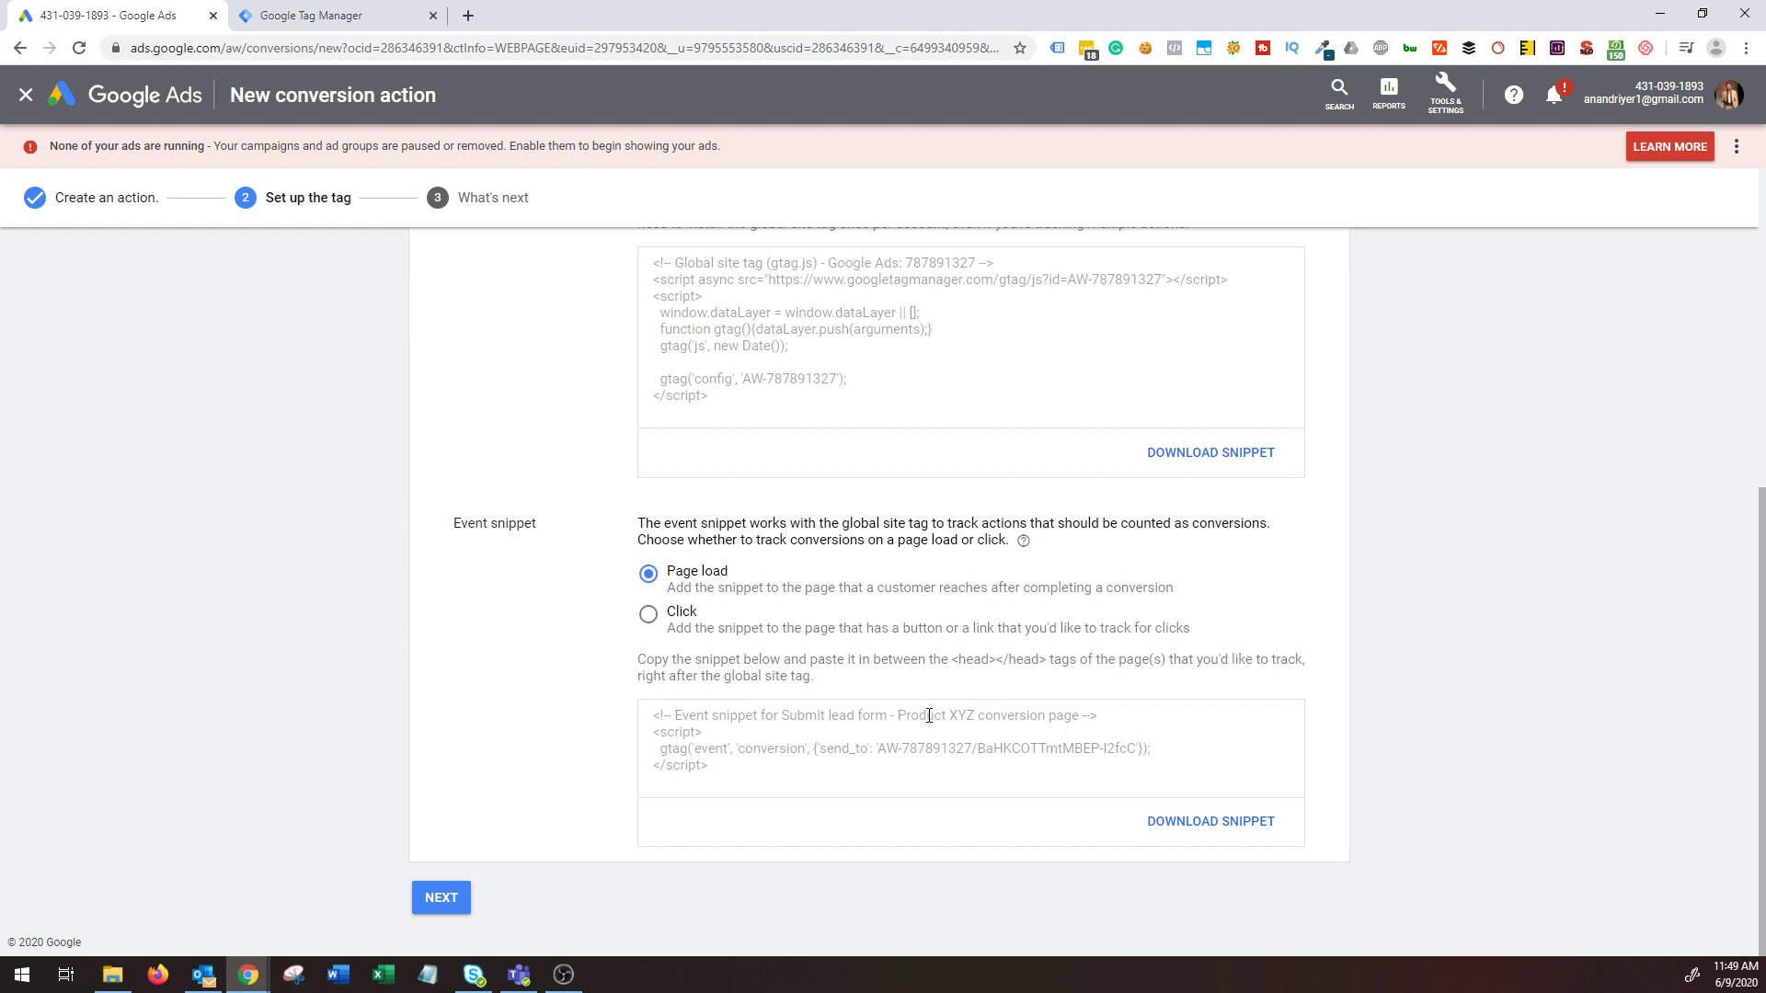
pyautogui.scroll(4, 930, 716)
pyautogui.moveTo(812, 766); pyautogui.dragTo(644, 631)
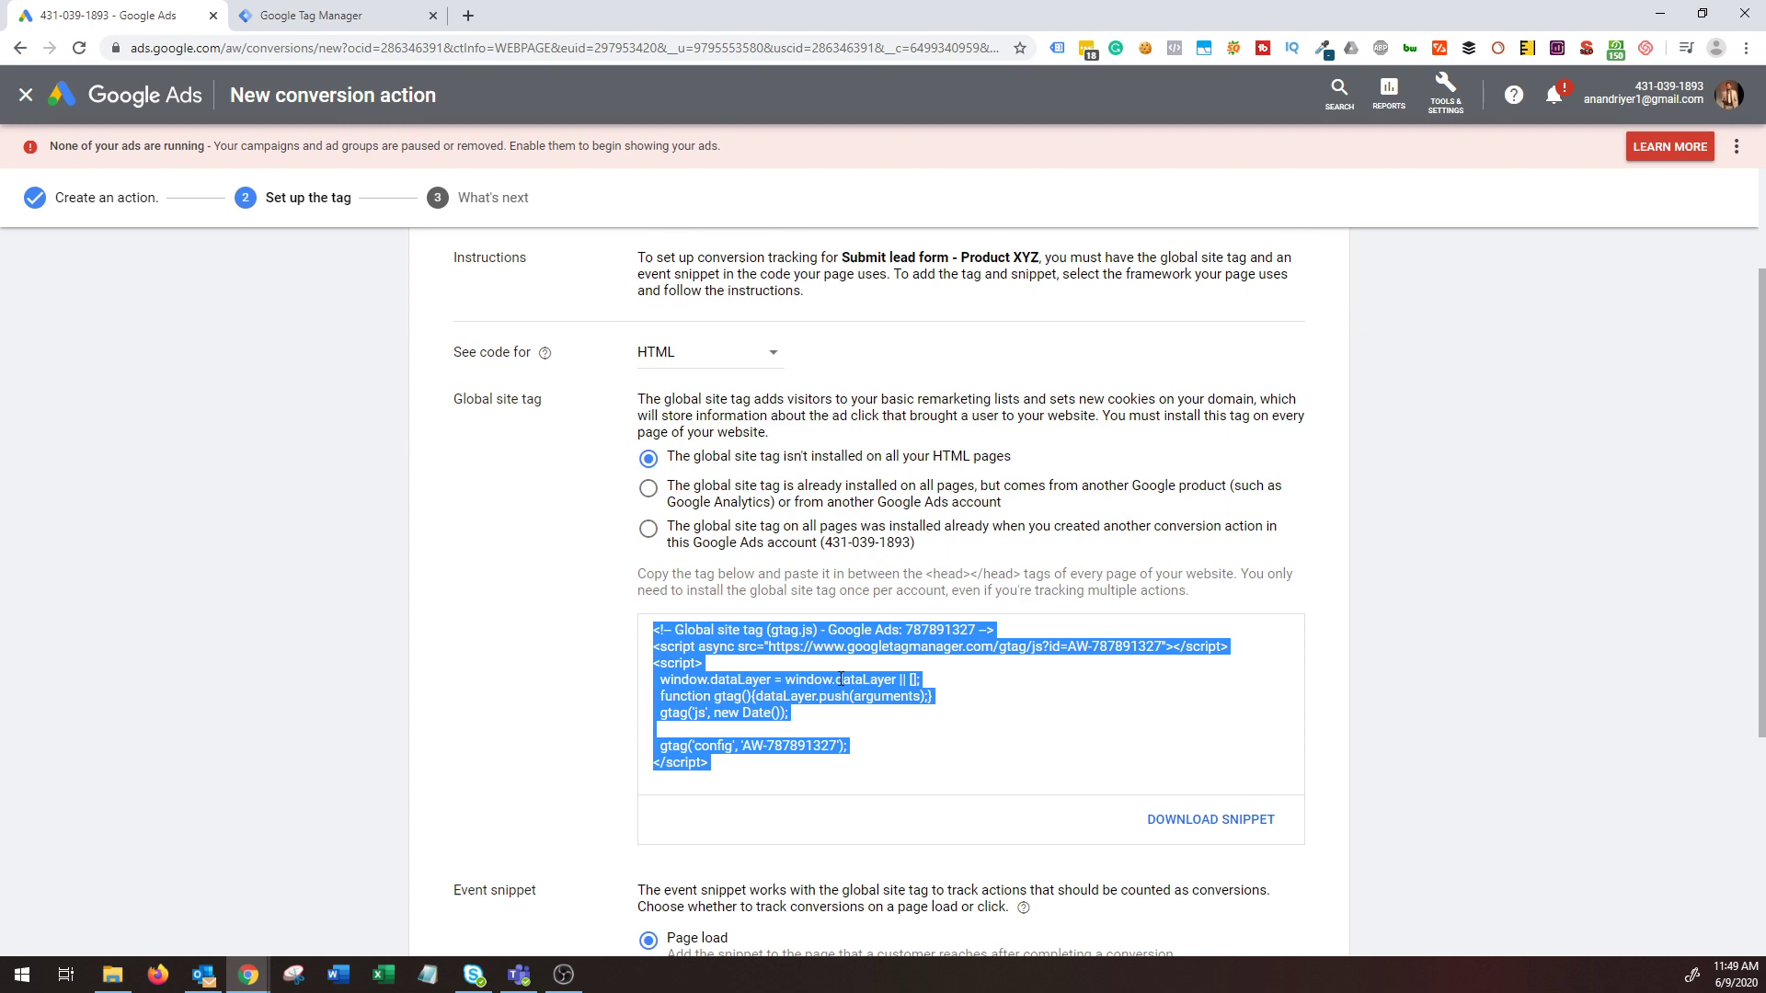
pyautogui.scroll(-4, 840, 679)
pyautogui.scroll(5, 741, 733)
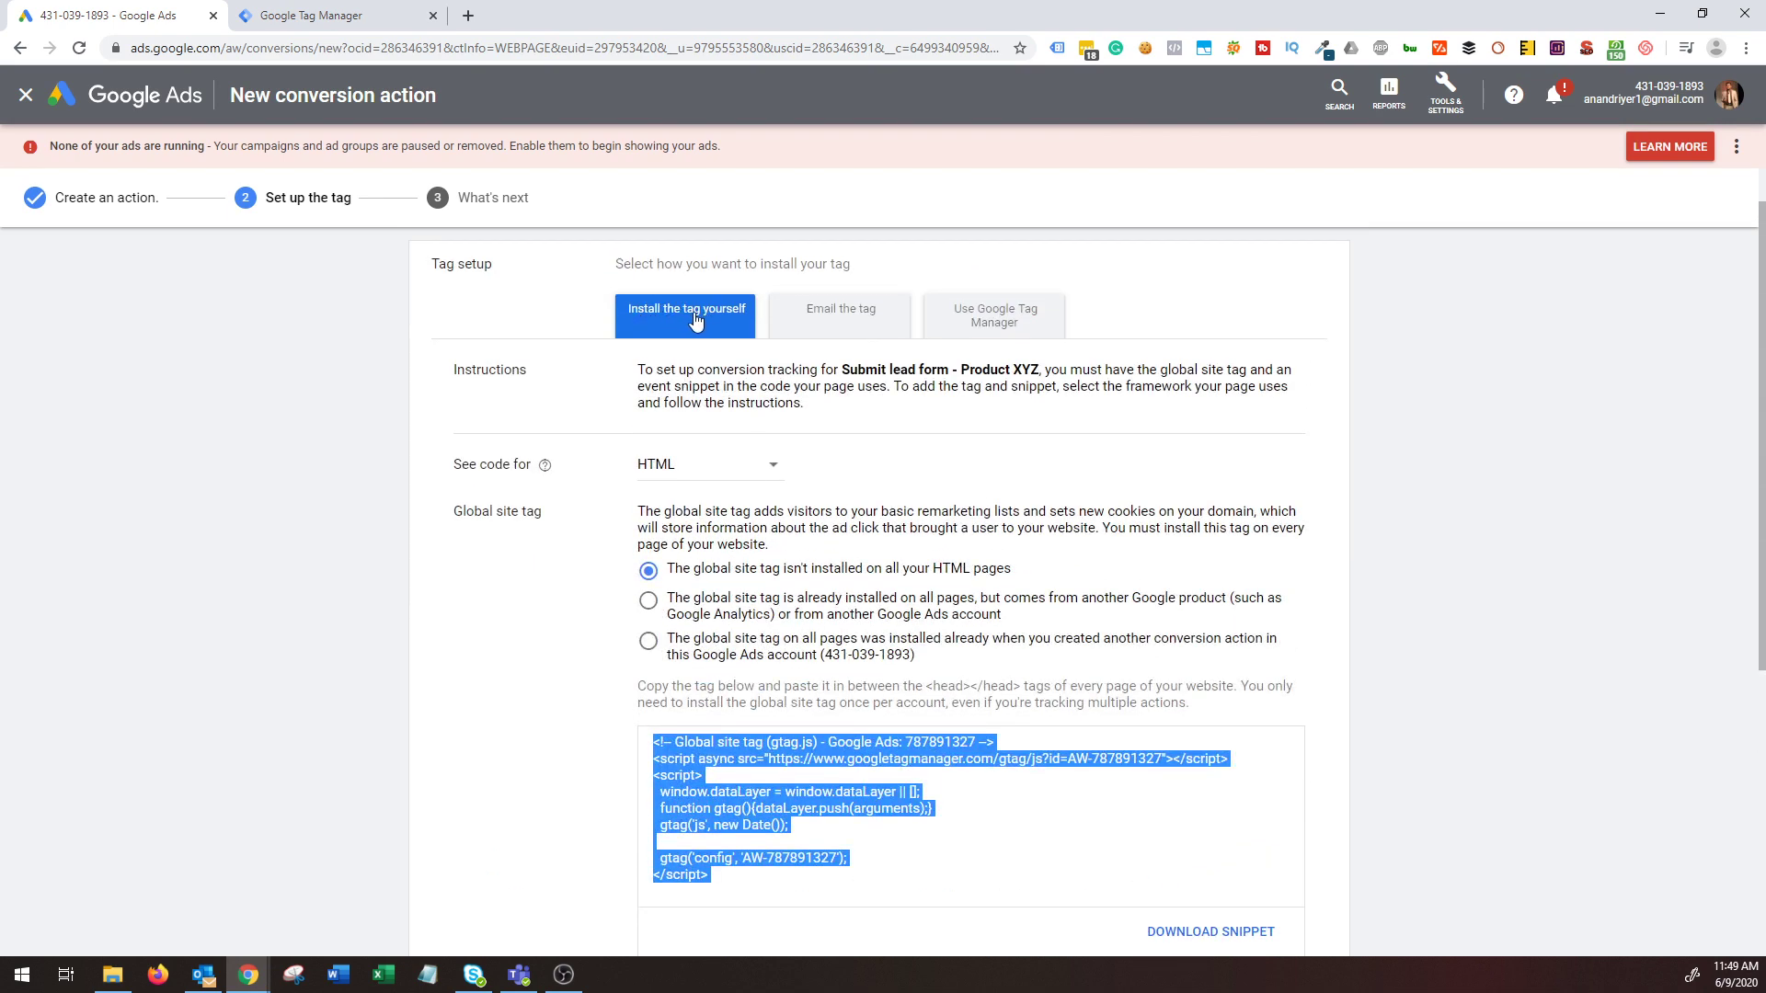
# Choose Use Google Tag Manager to reveal the Conversion ID and label, then go to Tag Manager.
pyautogui.click(983, 318)
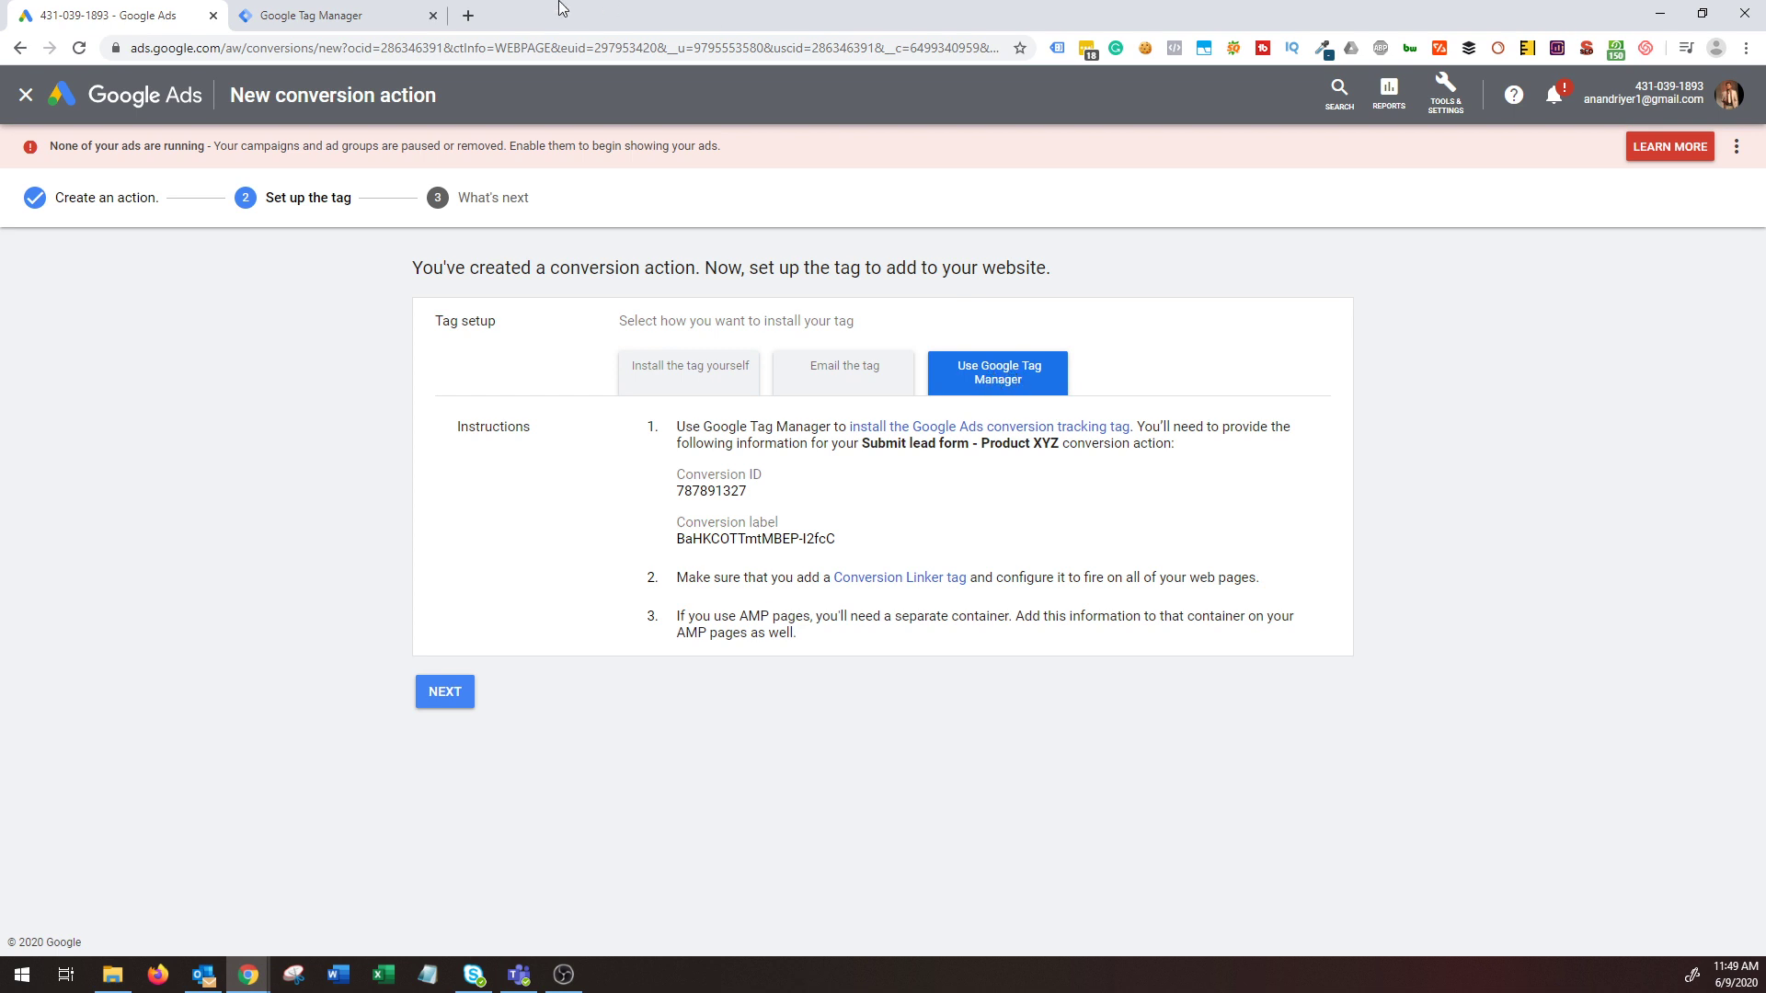
pyautogui.click(311, 16)
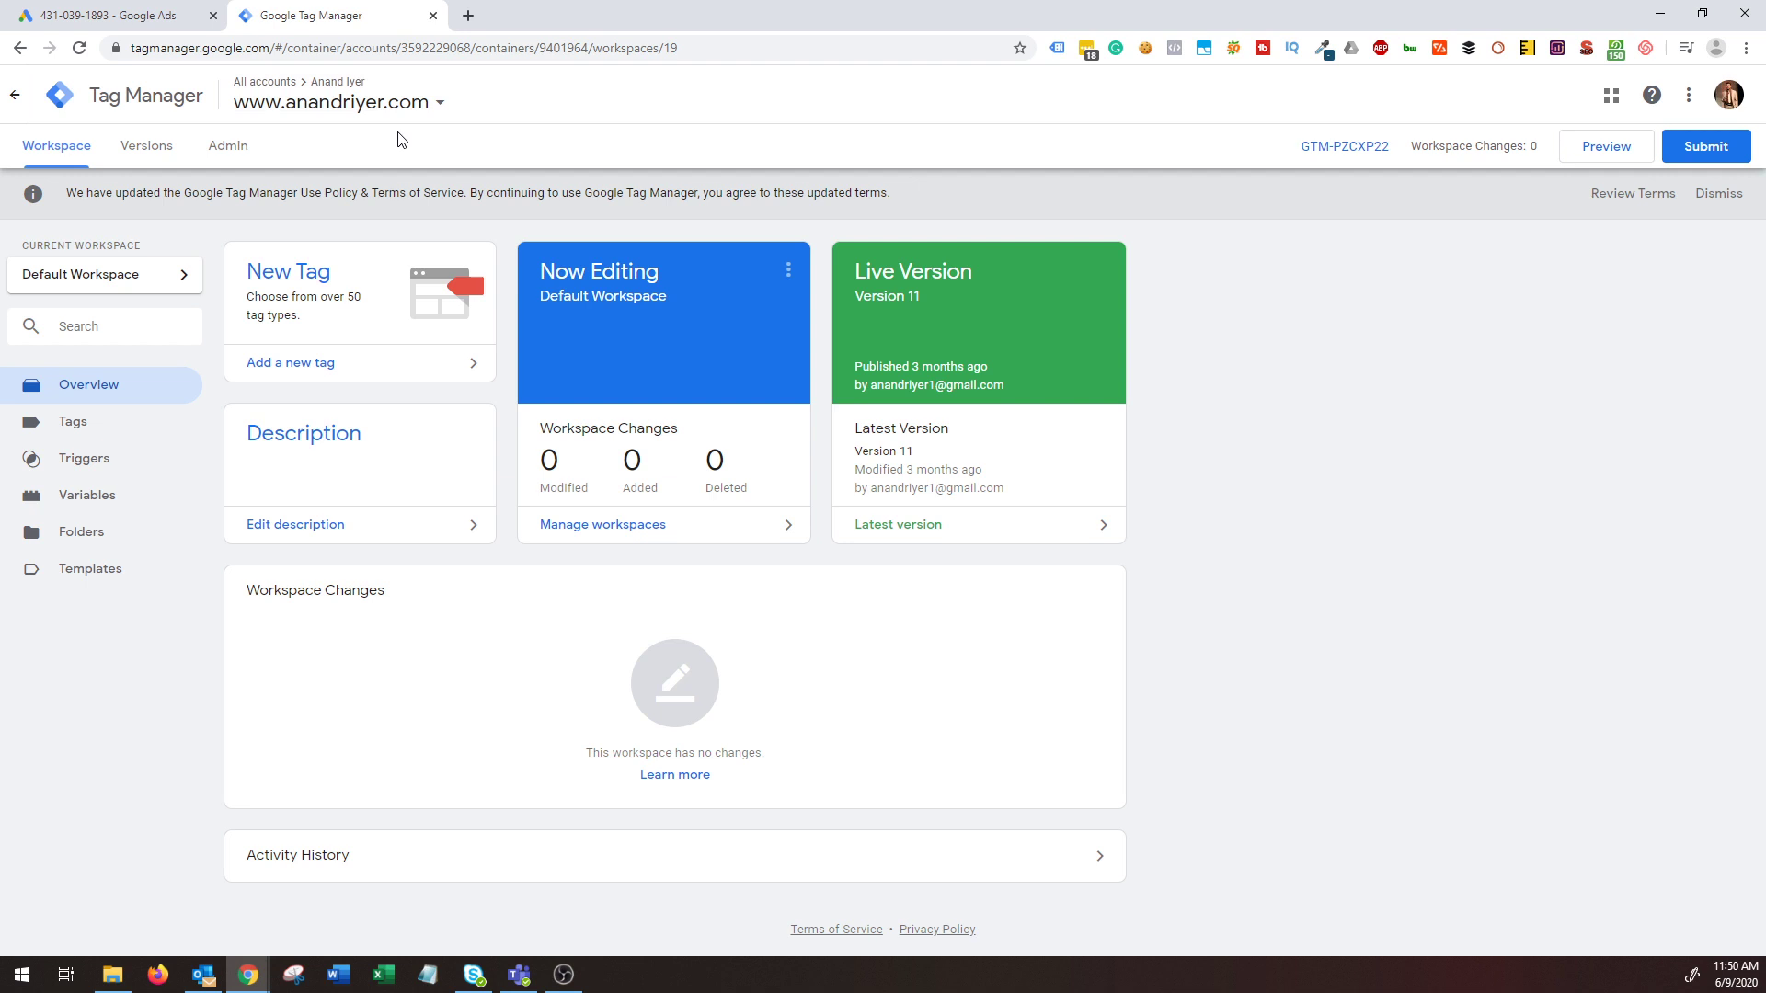
# Add a new tag from the Tags list and name it 'Product XYZ Lead'.
pyautogui.click(138, 438)
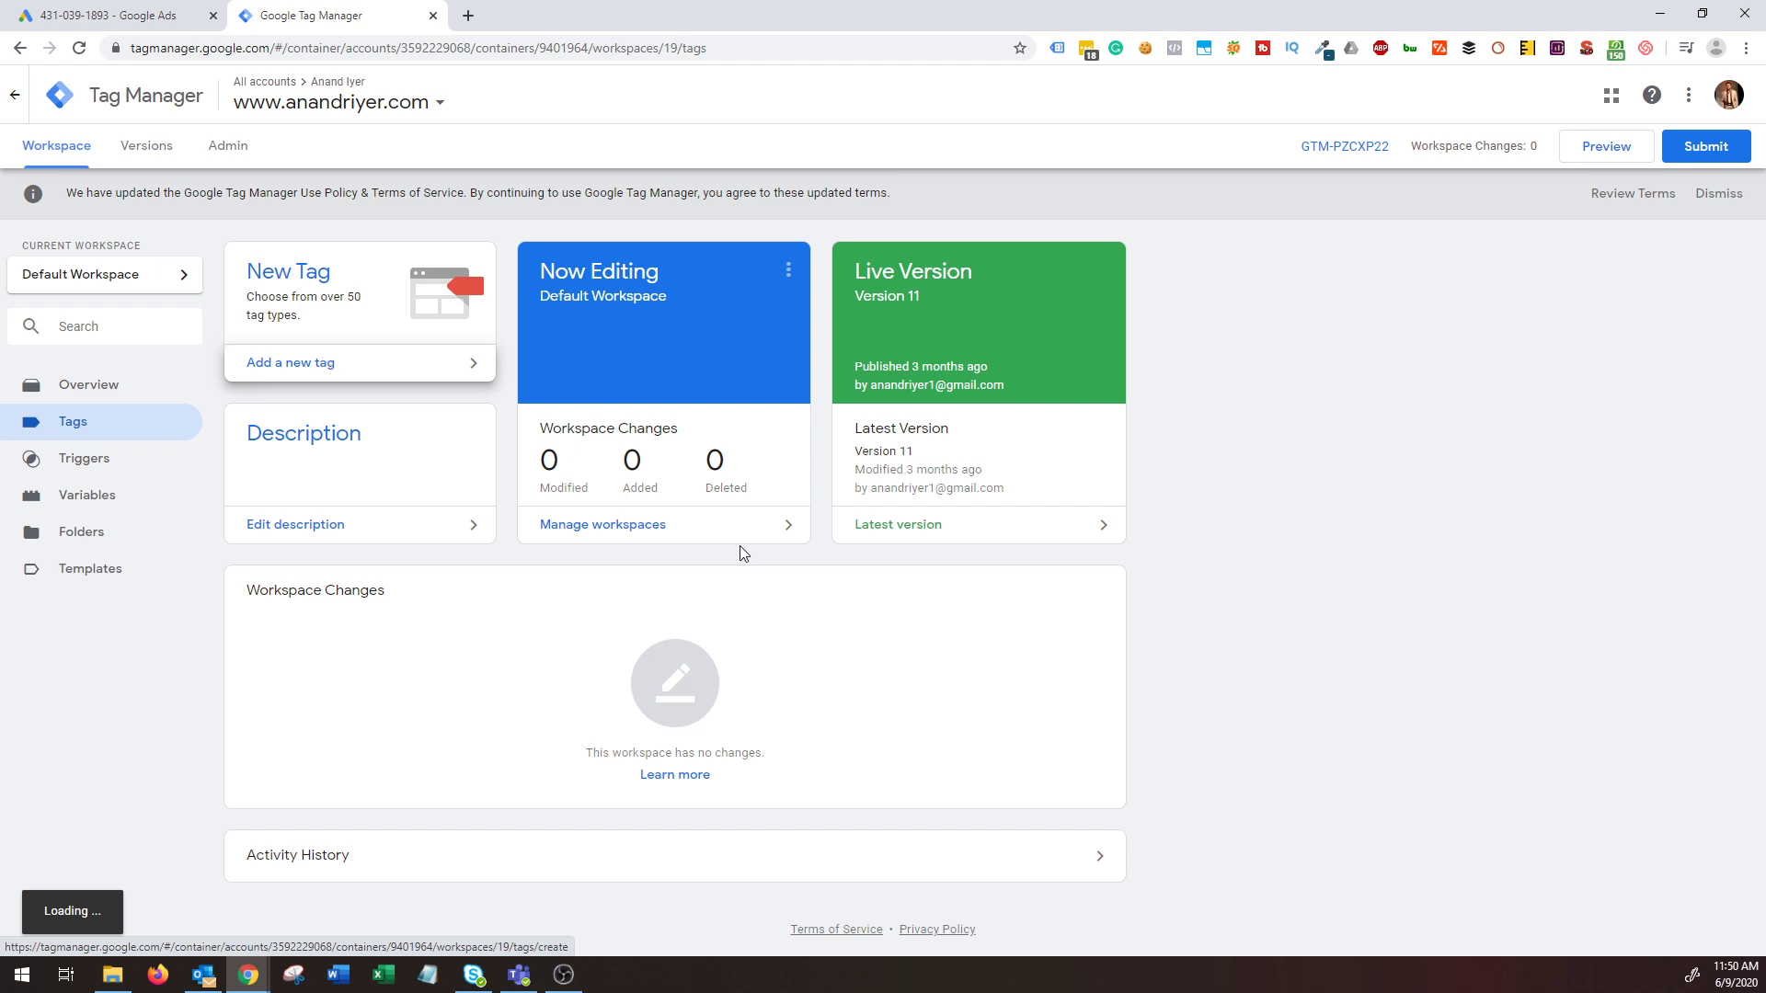
pyautogui.click(123, 430)
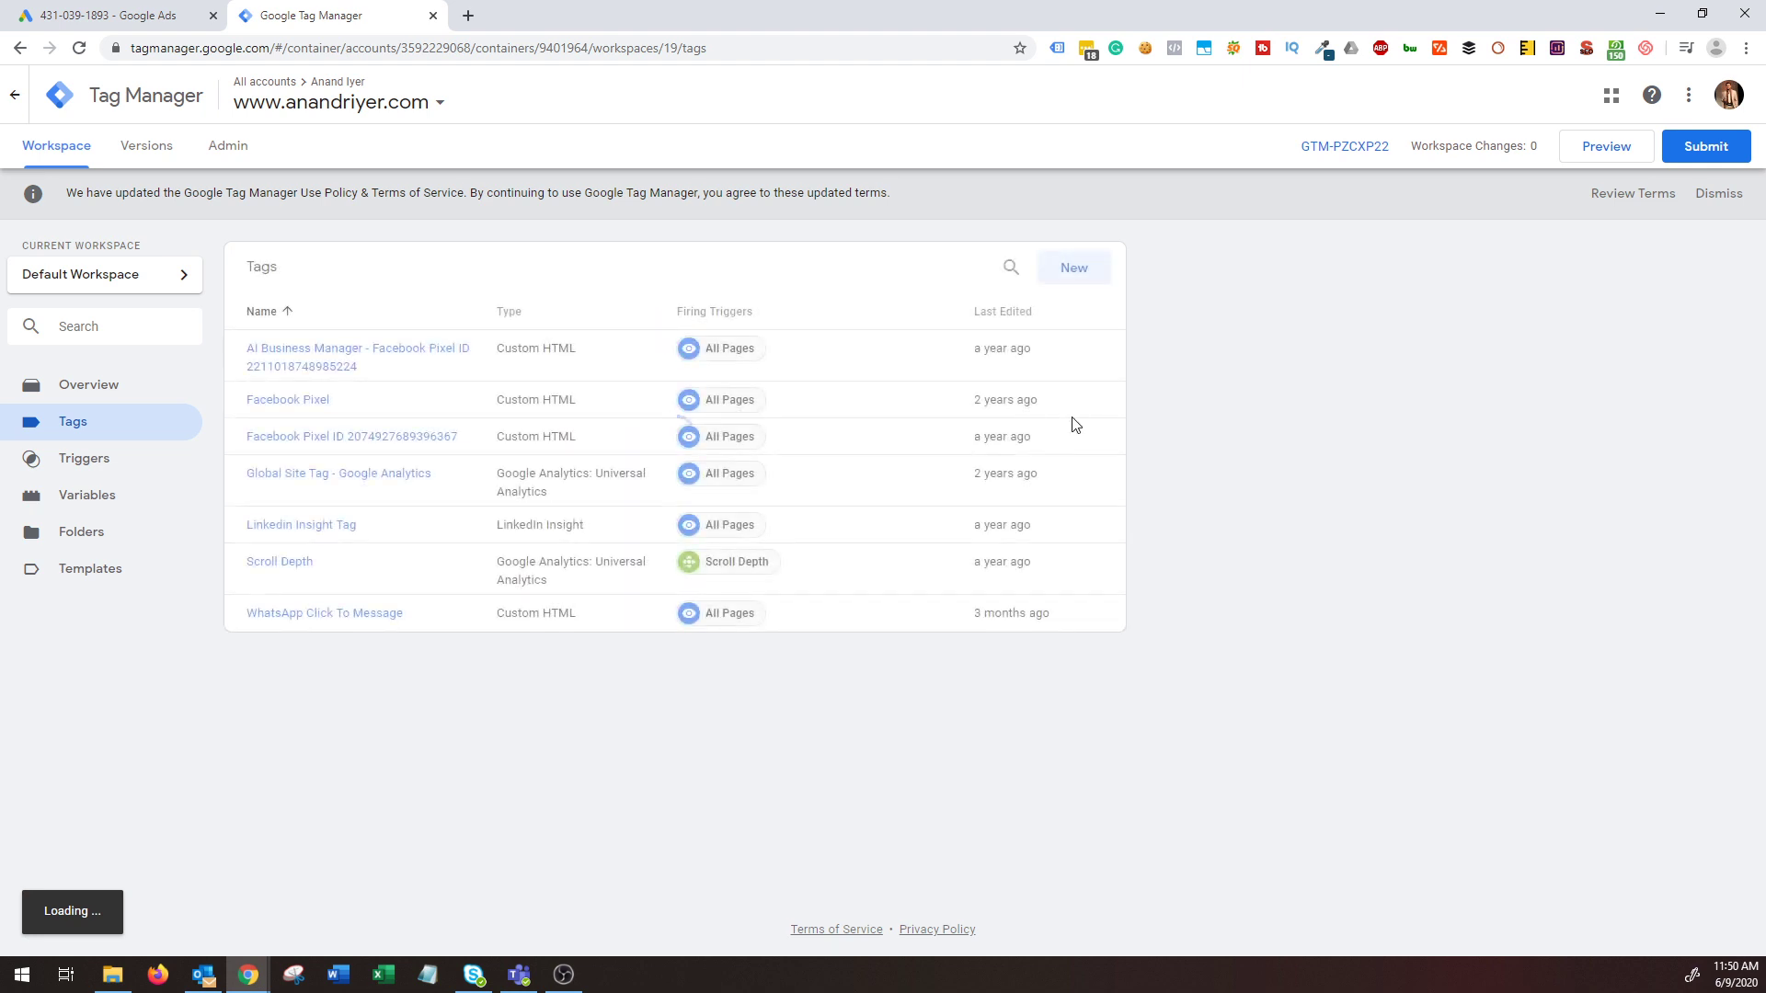
pyautogui.click(1048, 274)
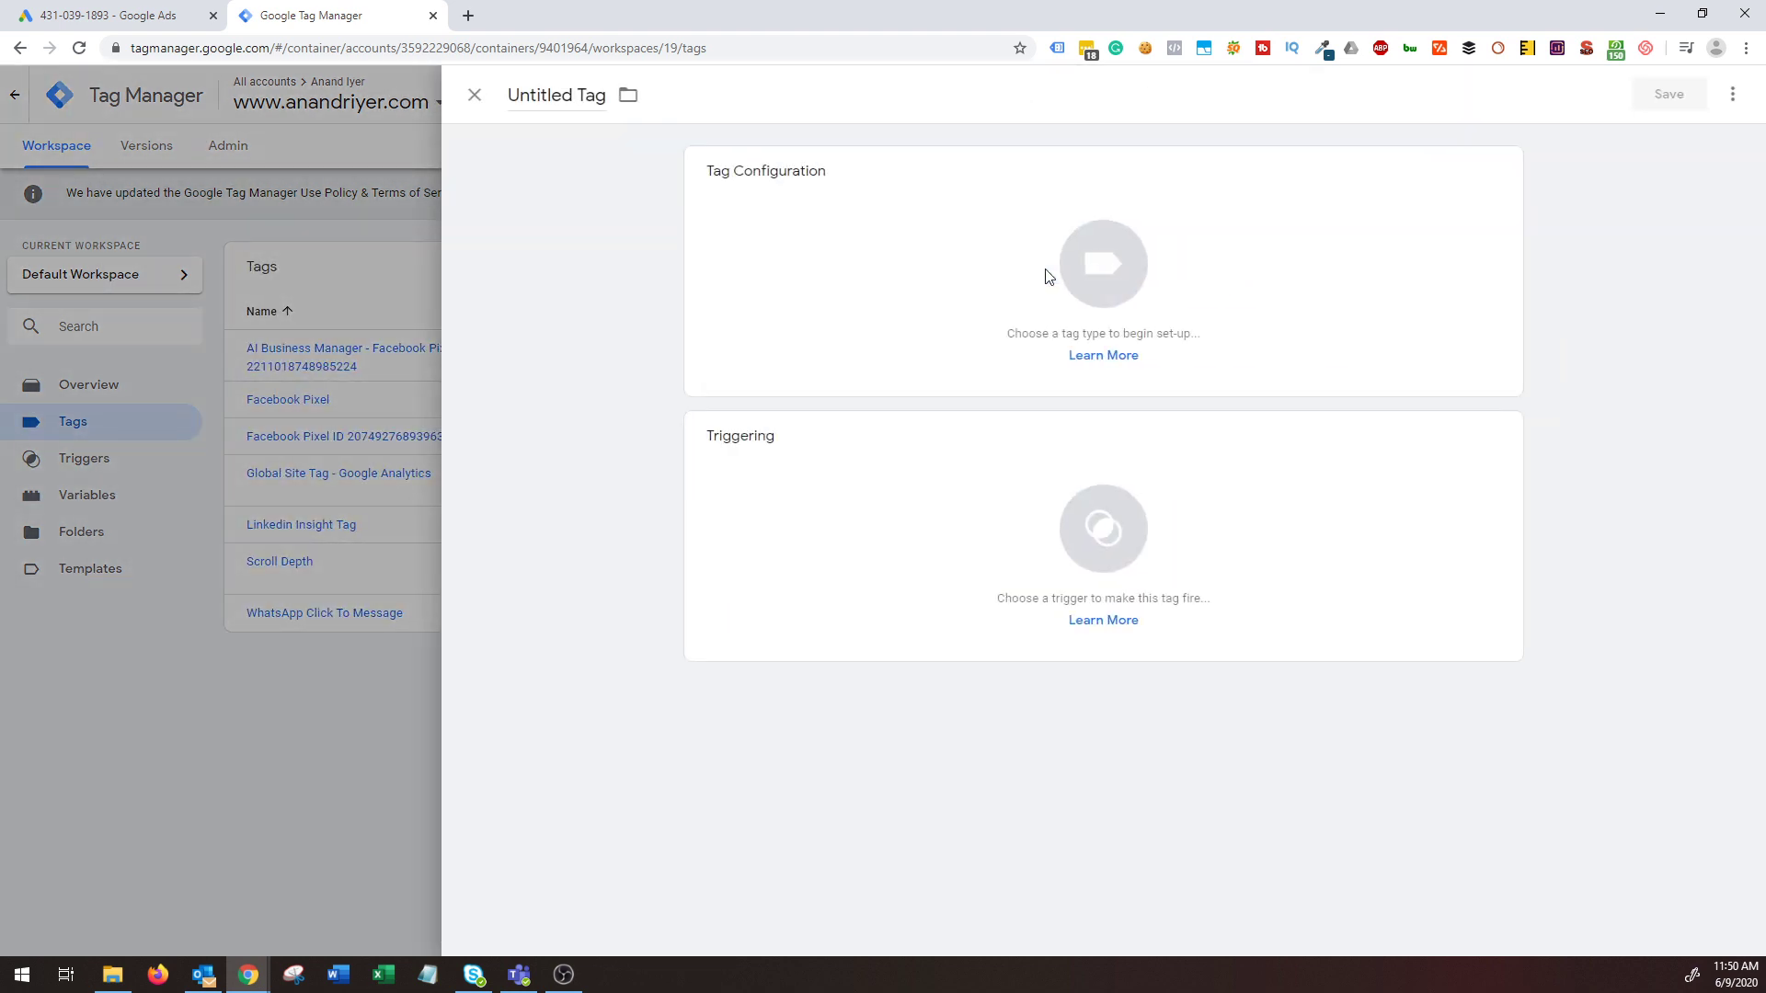
pyautogui.click(579, 101)
pyautogui.write('Product XYZ Lead')
# Make the tag Google Ads Conversion Tracking and paste in Conversion ID 787891327 from Google Ads.
pyautogui.click(1046, 233)
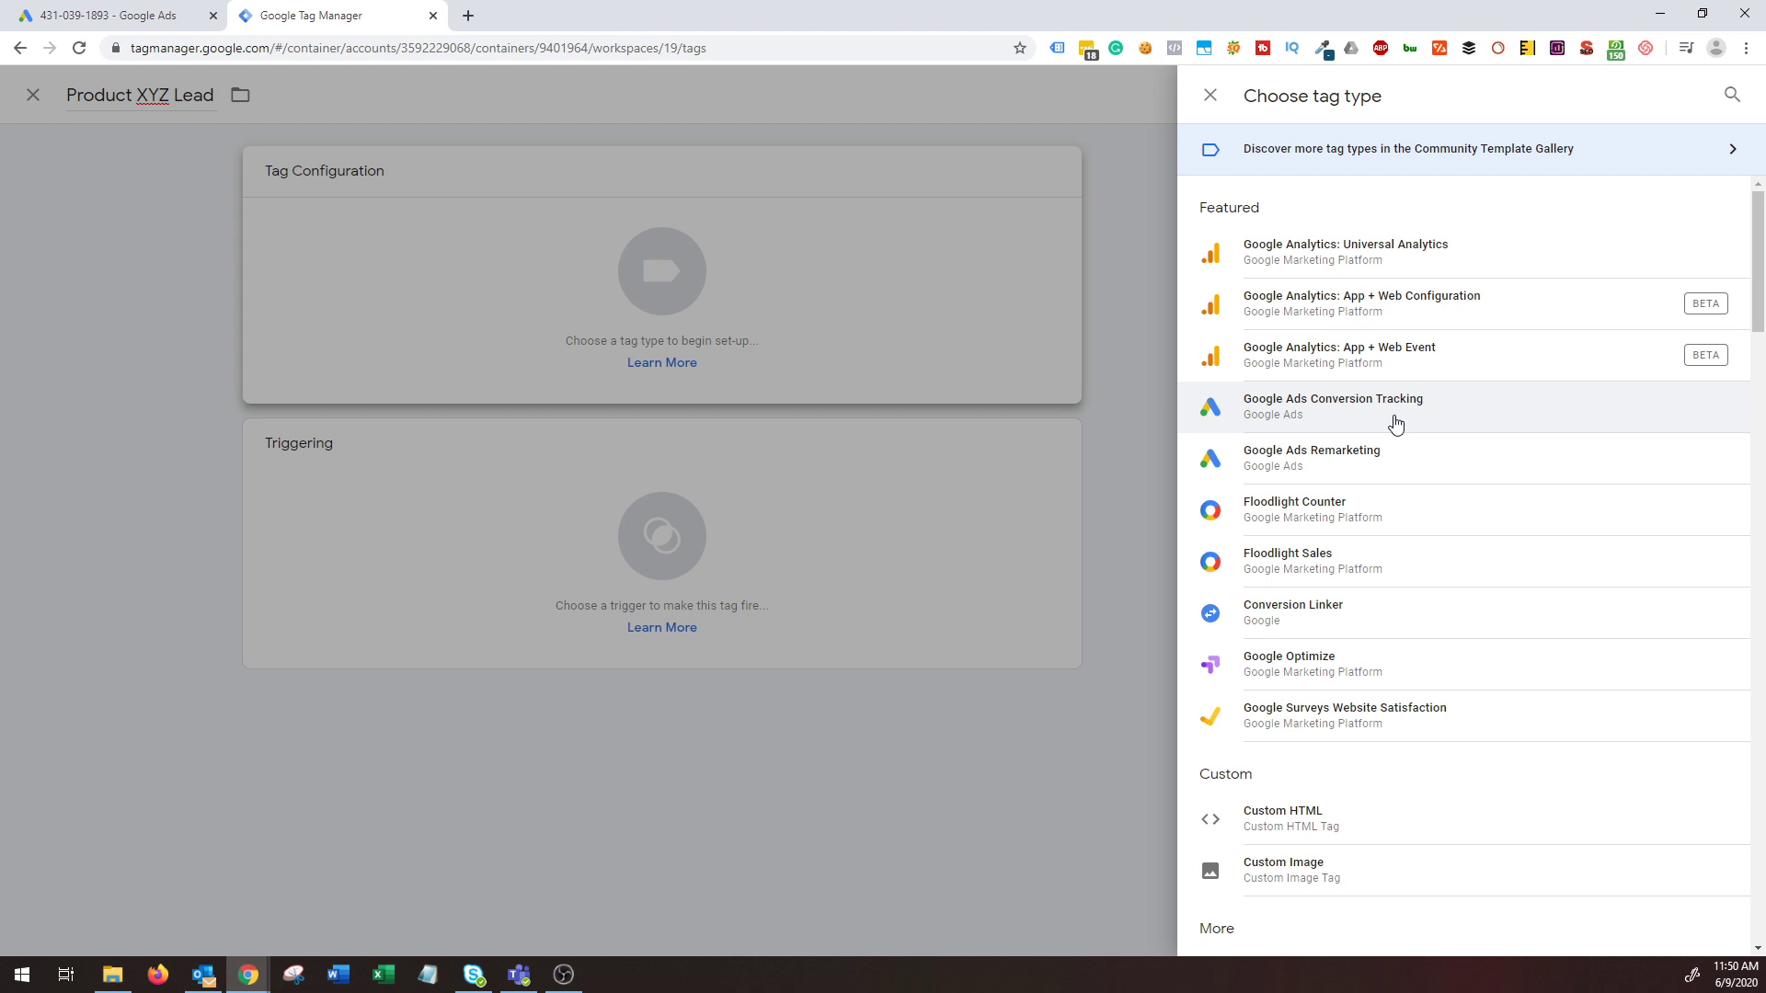
pyautogui.click(1396, 421)
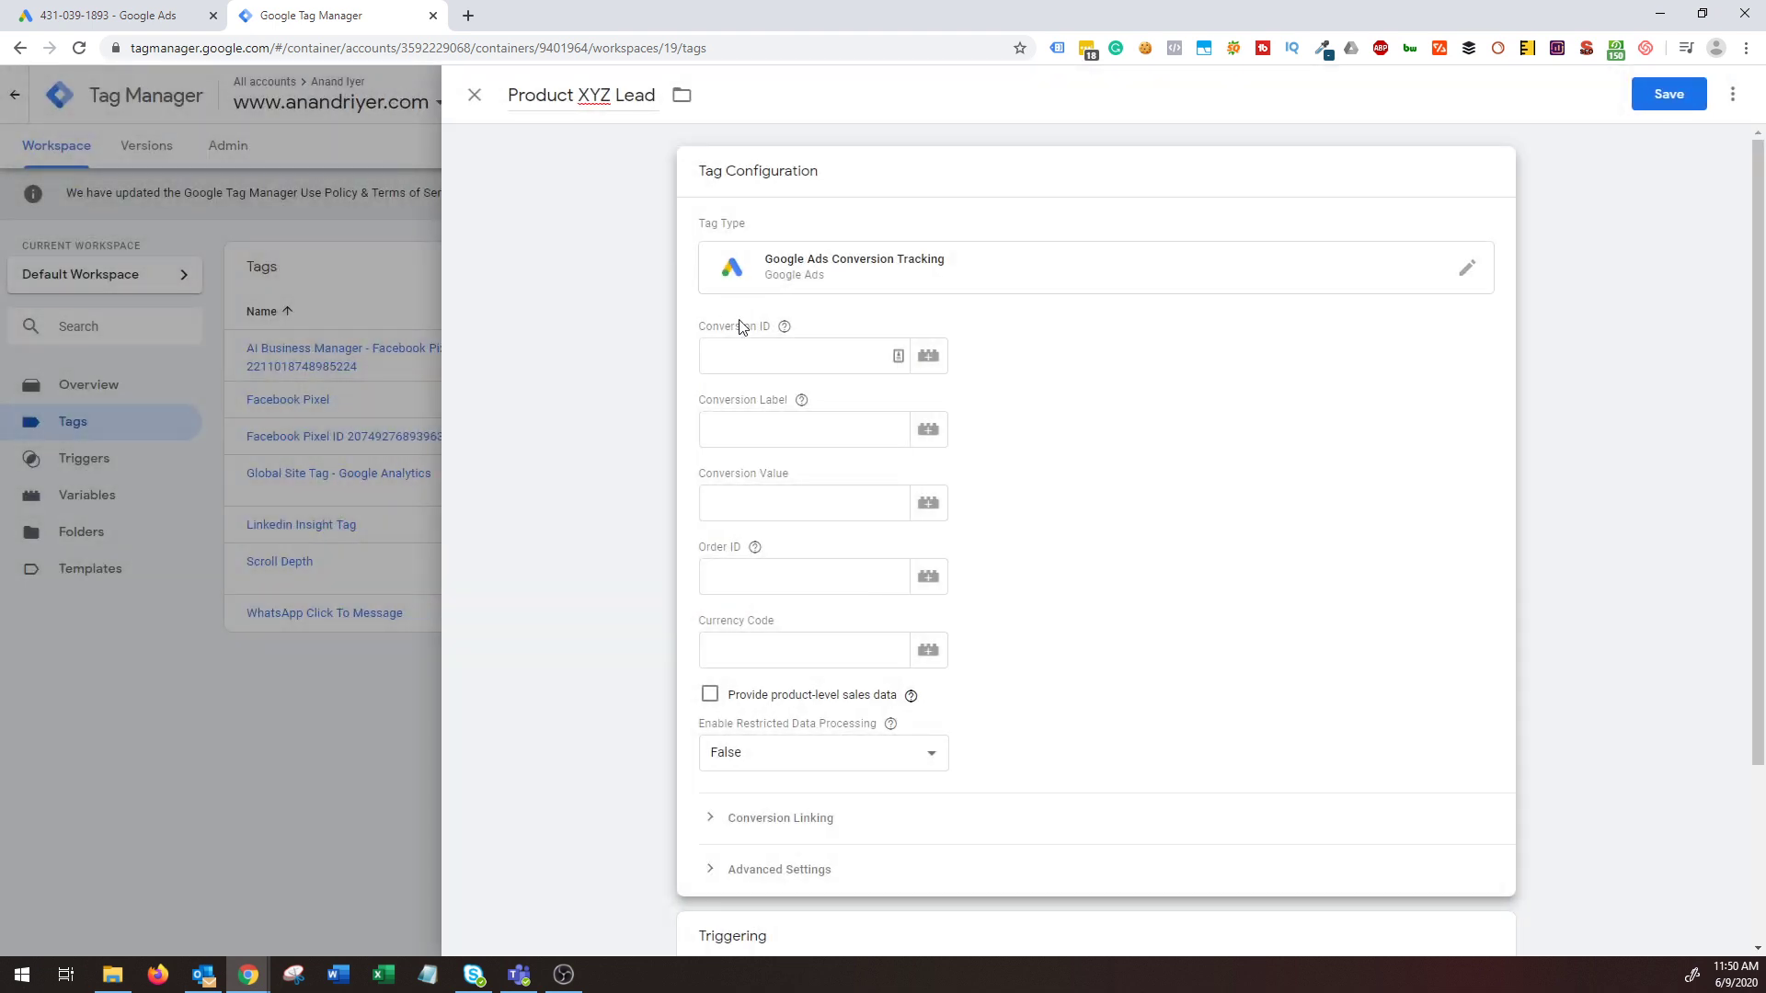
pyautogui.click(727, 357)
pyautogui.click(110, 15)
pyautogui.moveTo(767, 492); pyautogui.dragTo(676, 492)
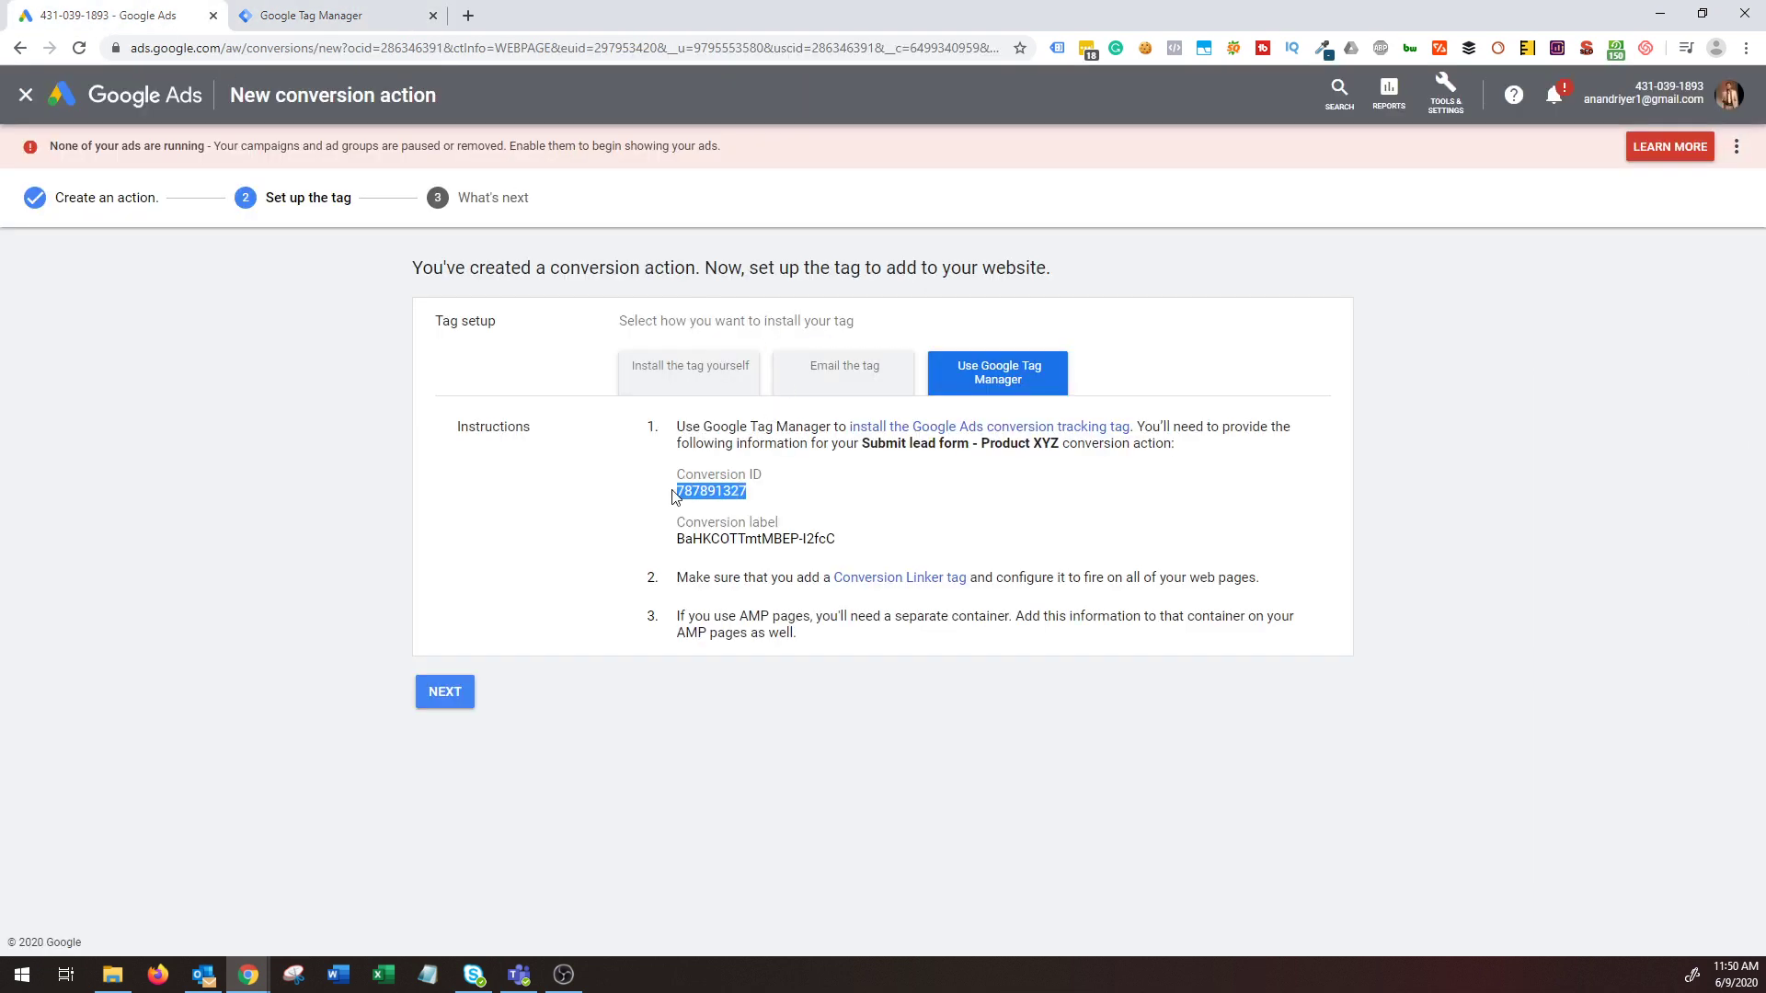
pyautogui.hotkey('ctrl', 'c')
pyautogui.click(363, 16)
pyautogui.hotkey('ctrl', 'v')
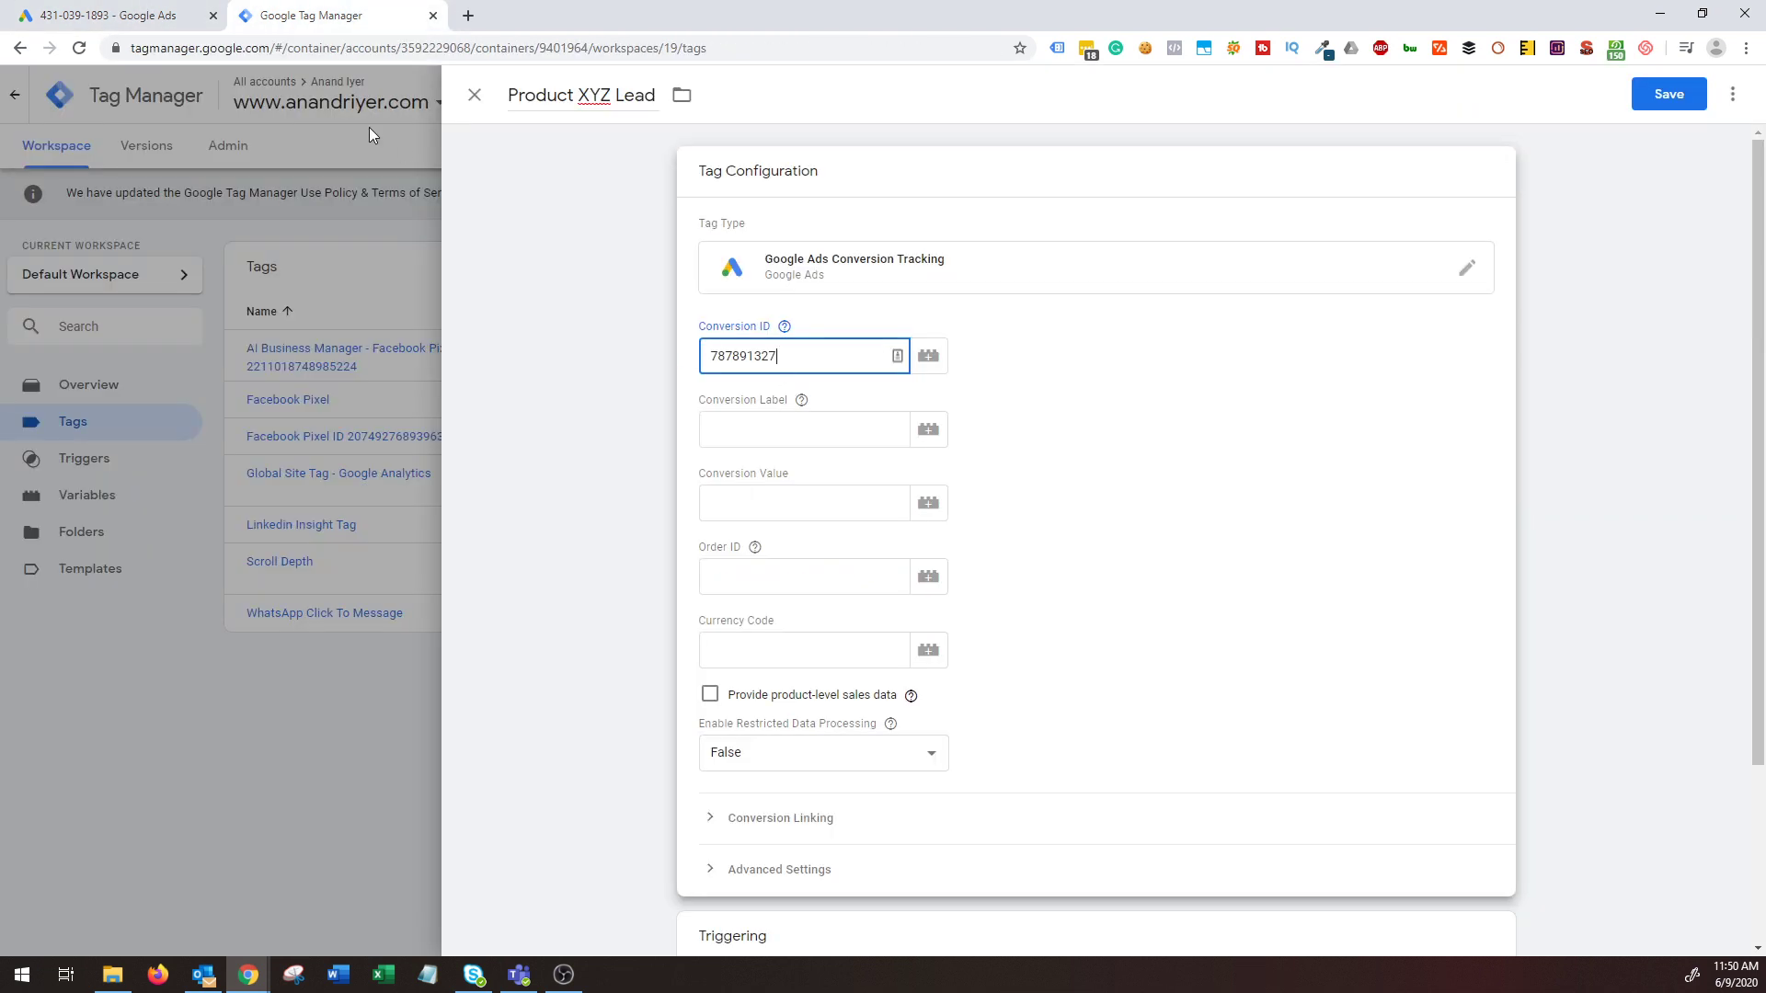
# Copy the conversion label from Google Ads into the tag's Conversion Label field.
pyautogui.hotkey('ctrl', 'Tab')
pyautogui.moveTo(850, 549); pyautogui.dragTo(678, 545)
pyautogui.hotkey('ctrl', 'c')
pyautogui.click(357, 28)
pyautogui.click(736, 429)
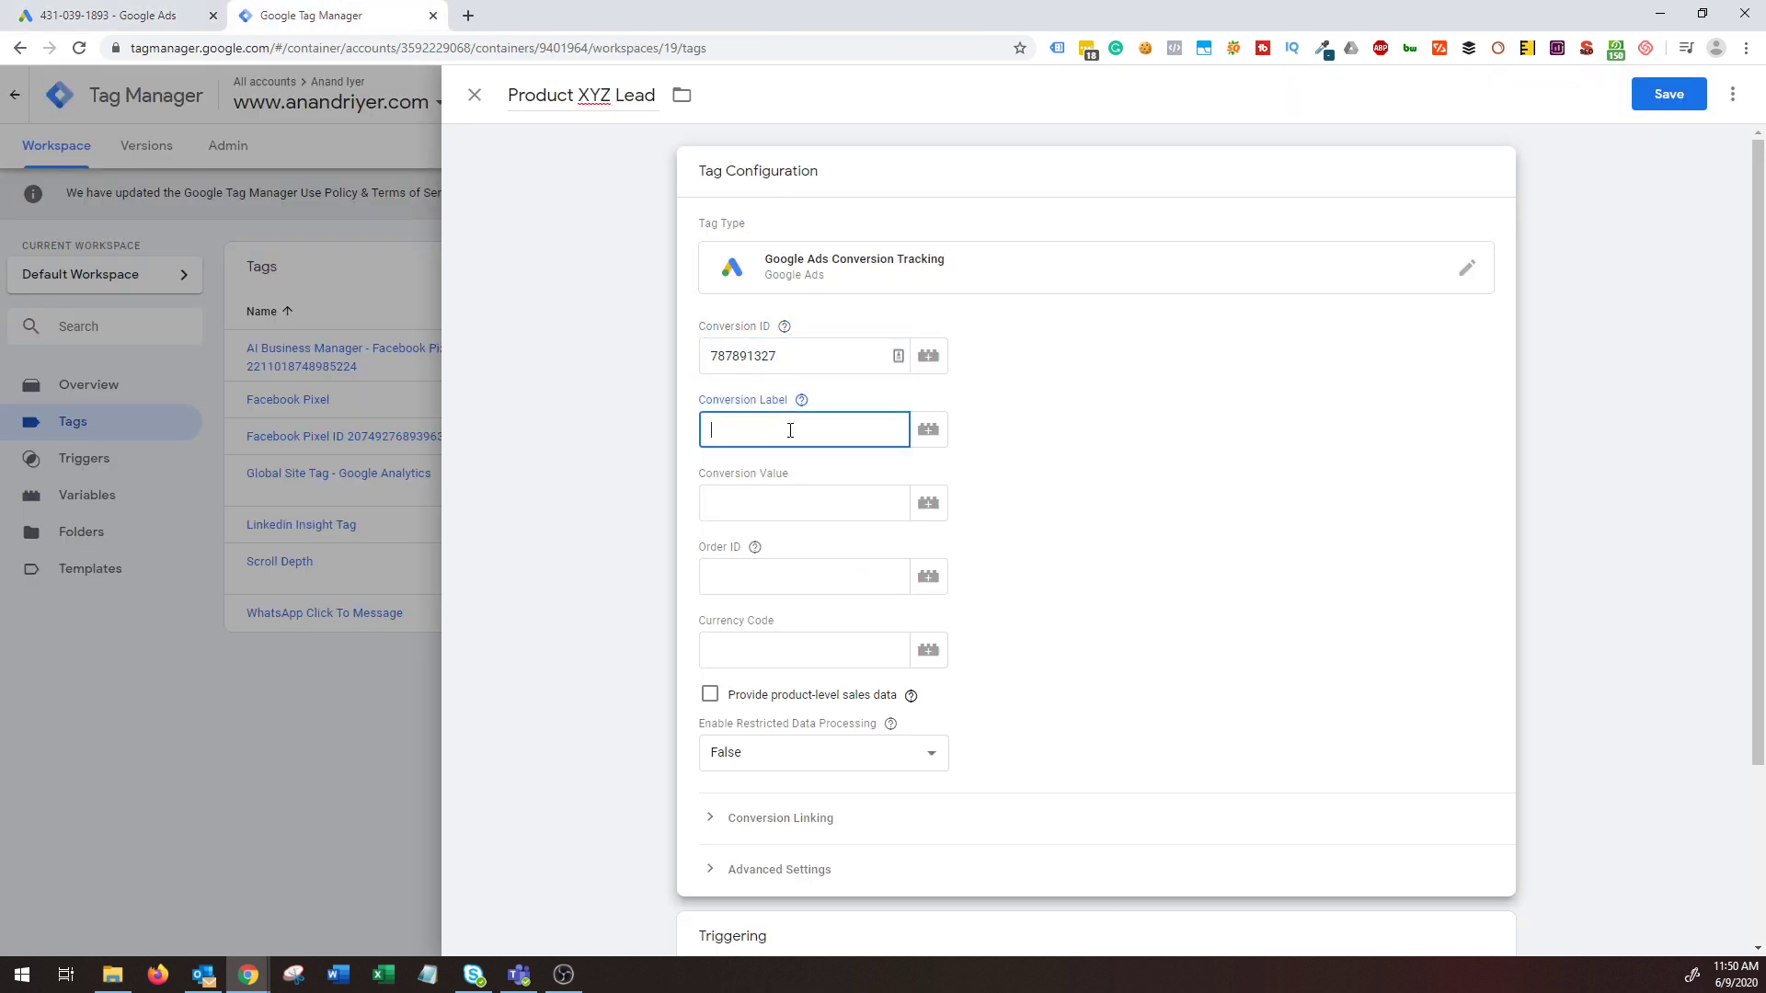
pyautogui.hotkey('ctrl', 'v')
pyautogui.click(1200, 596)
pyautogui.scroll(-2, 1201, 596)
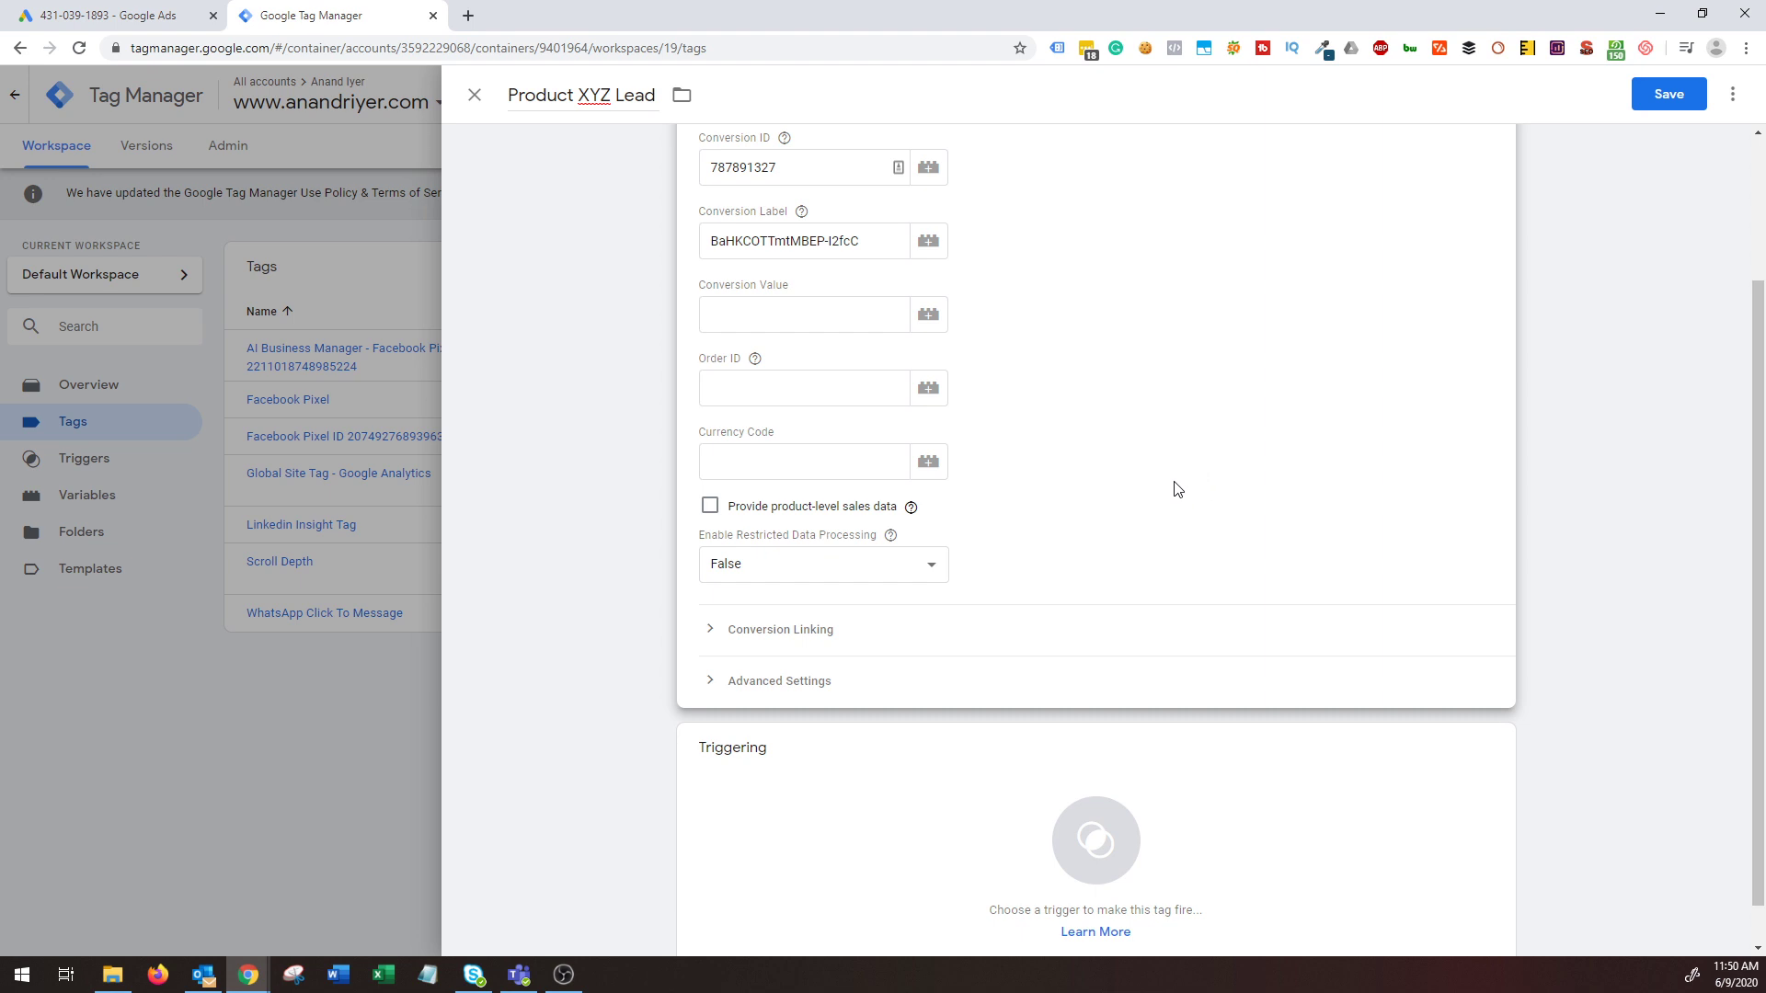
# Open the Triggering section of the Product XYZ Lead tag to choose a trigger.
pyautogui.scroll(-1, 1175, 485)
pyautogui.scroll(-1, 1178, 484)
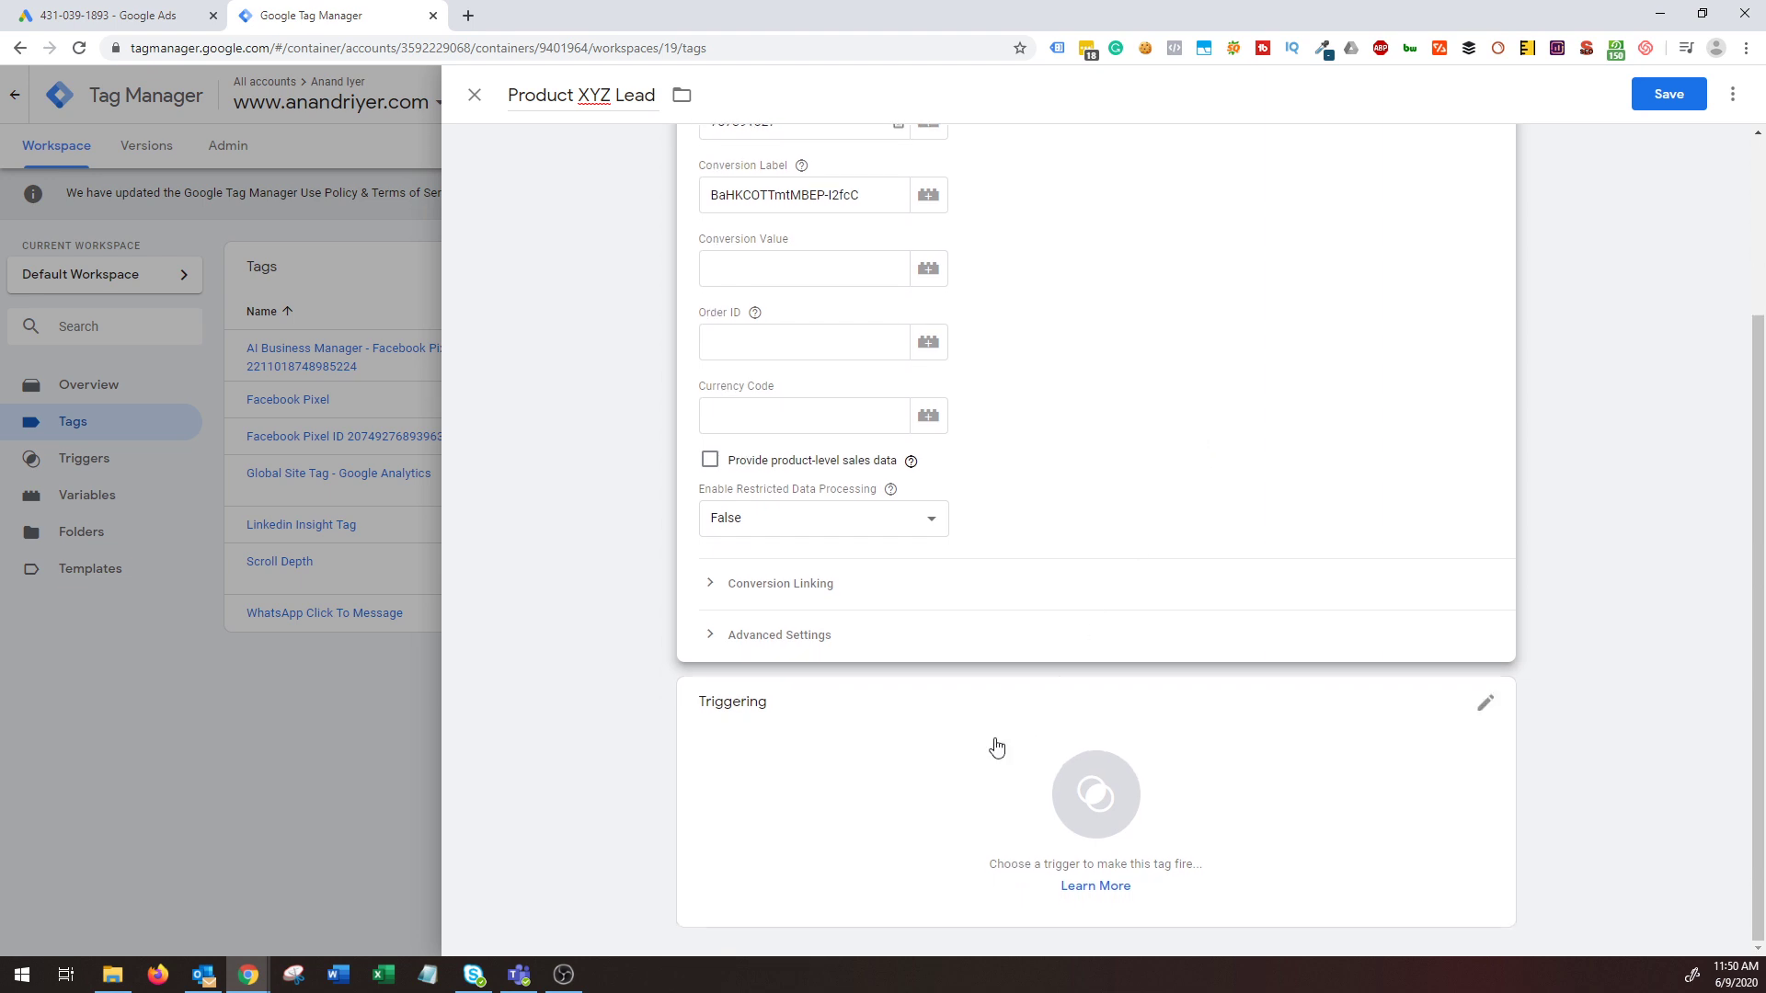
pyautogui.click(974, 775)
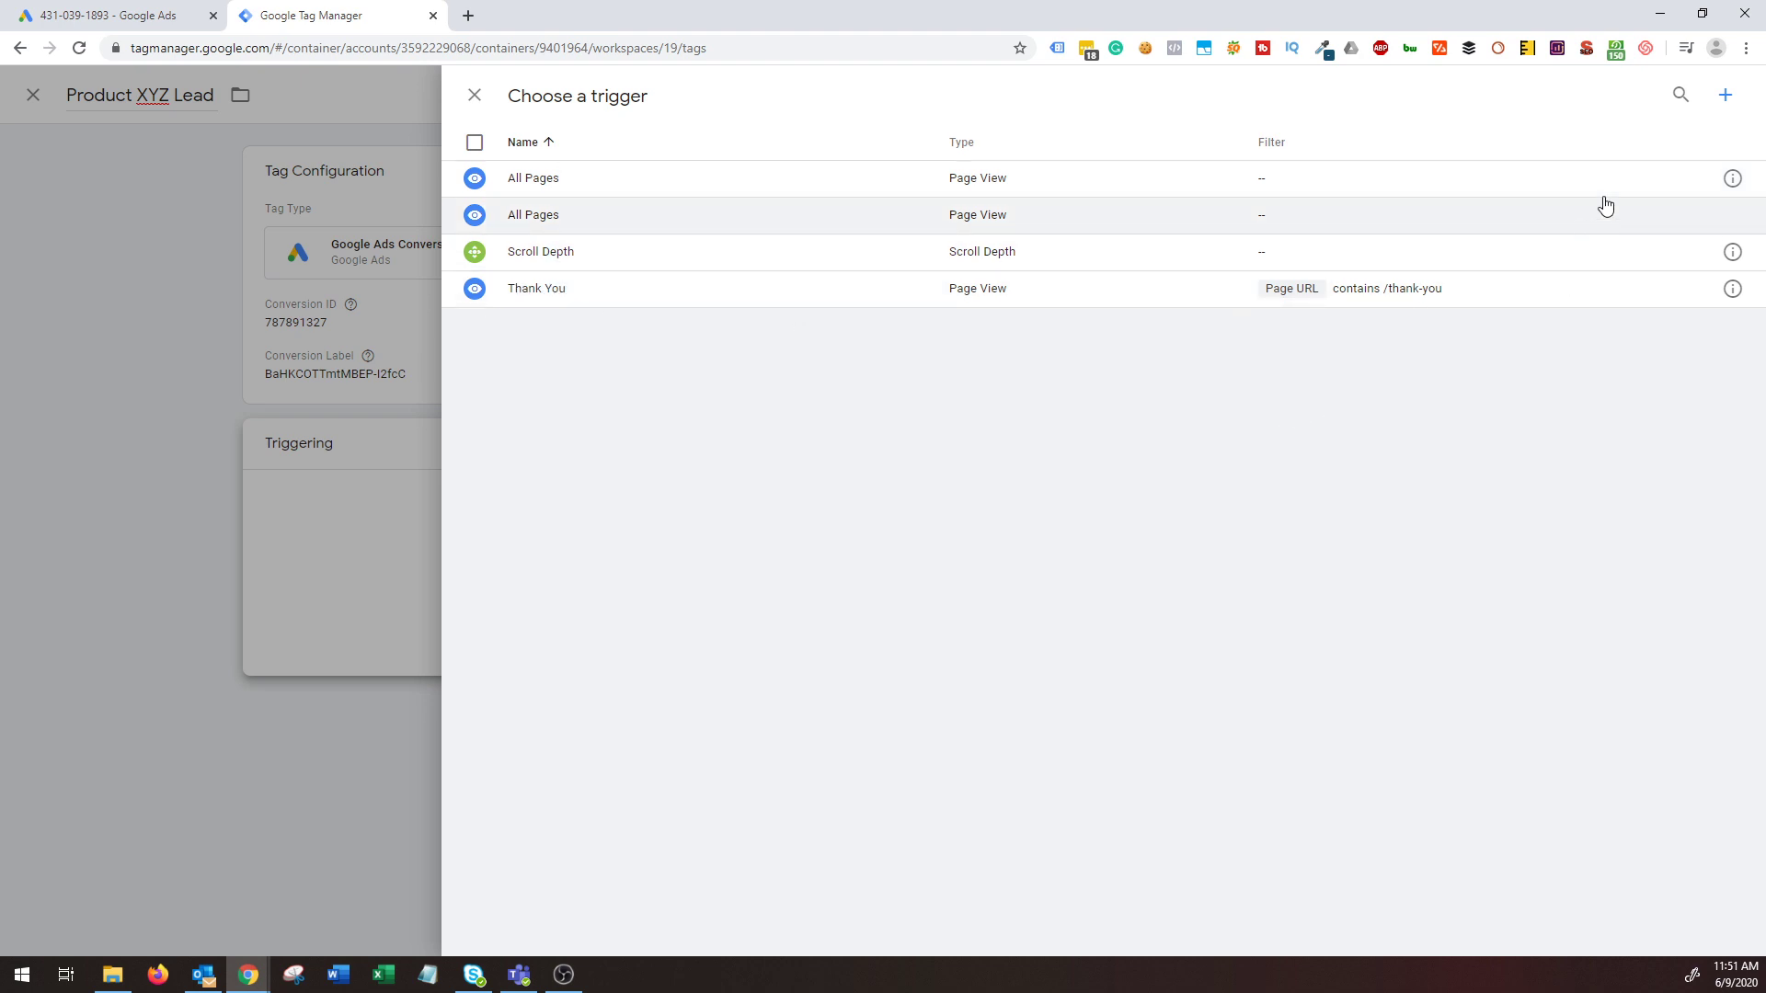
# Add a new trigger, rename it 'Product XYZ Thank You', and bring up the trigger types.
pyautogui.click(1725, 94)
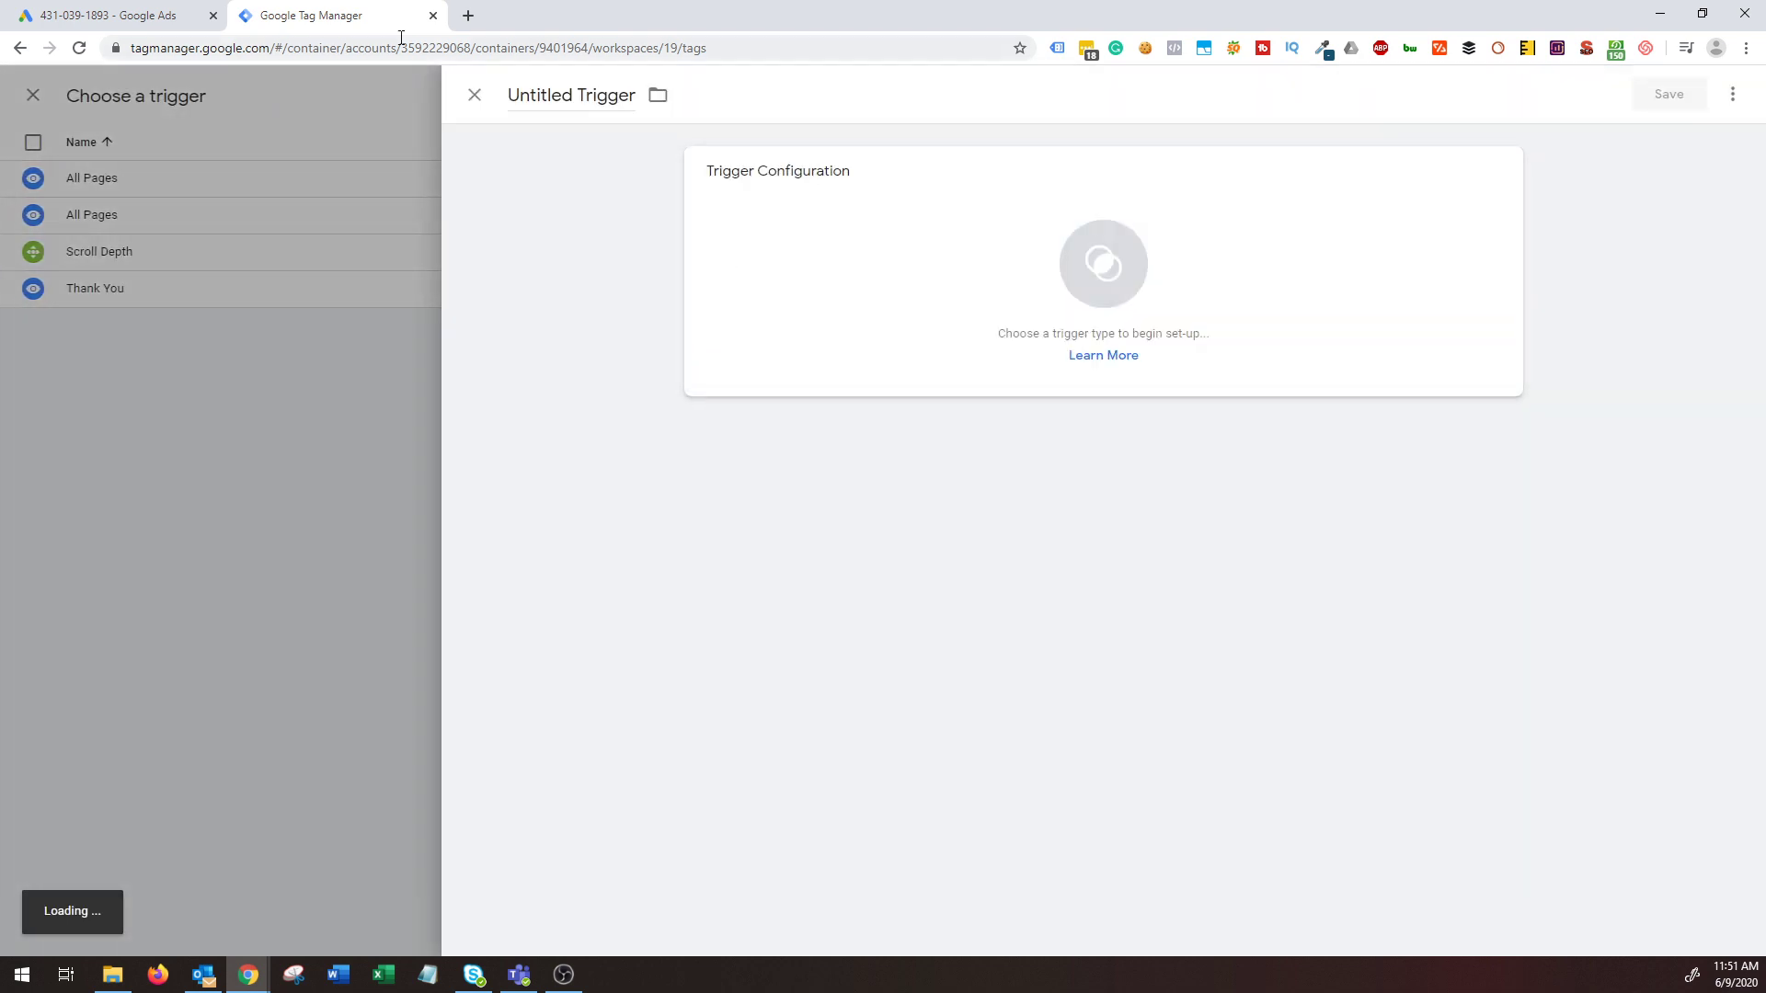
pyautogui.doubleClick(566, 89)
pyautogui.tripleClick(565, 90)
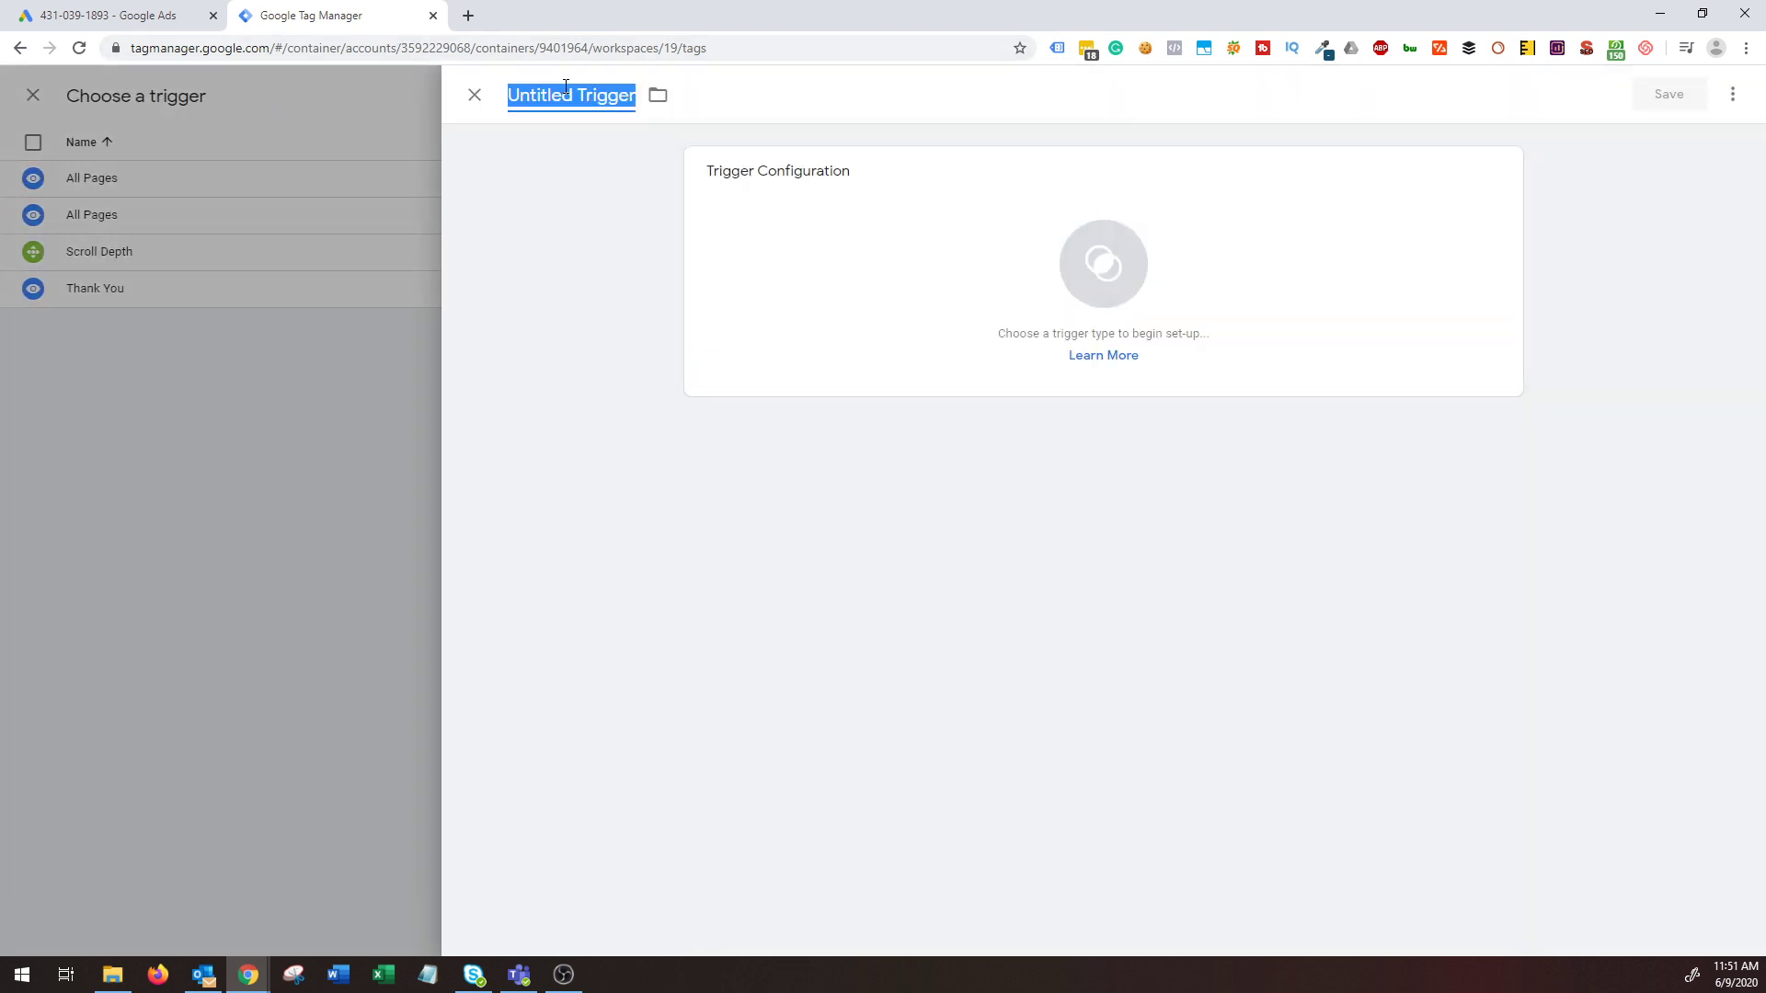
pyautogui.write('Prod')
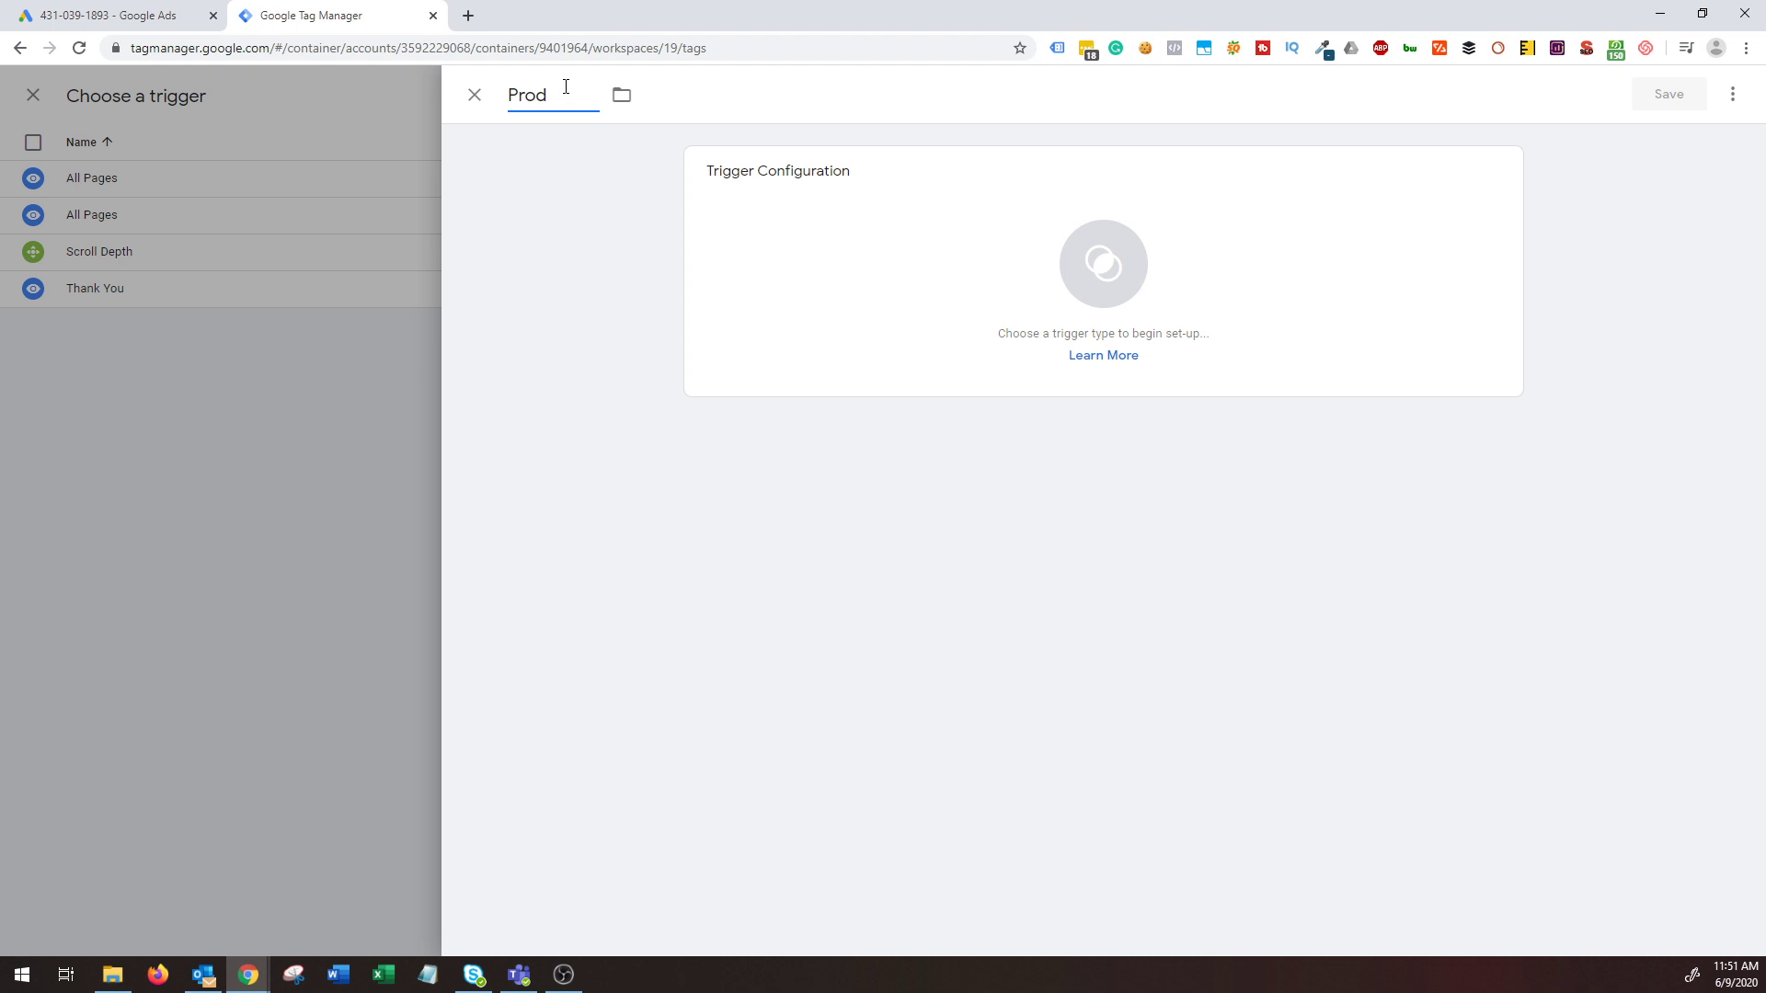
pyautogui.write('uct')
pyautogui.write(' XYS')
pyautogui.write(' Thank You')
pyautogui.click(1021, 260)
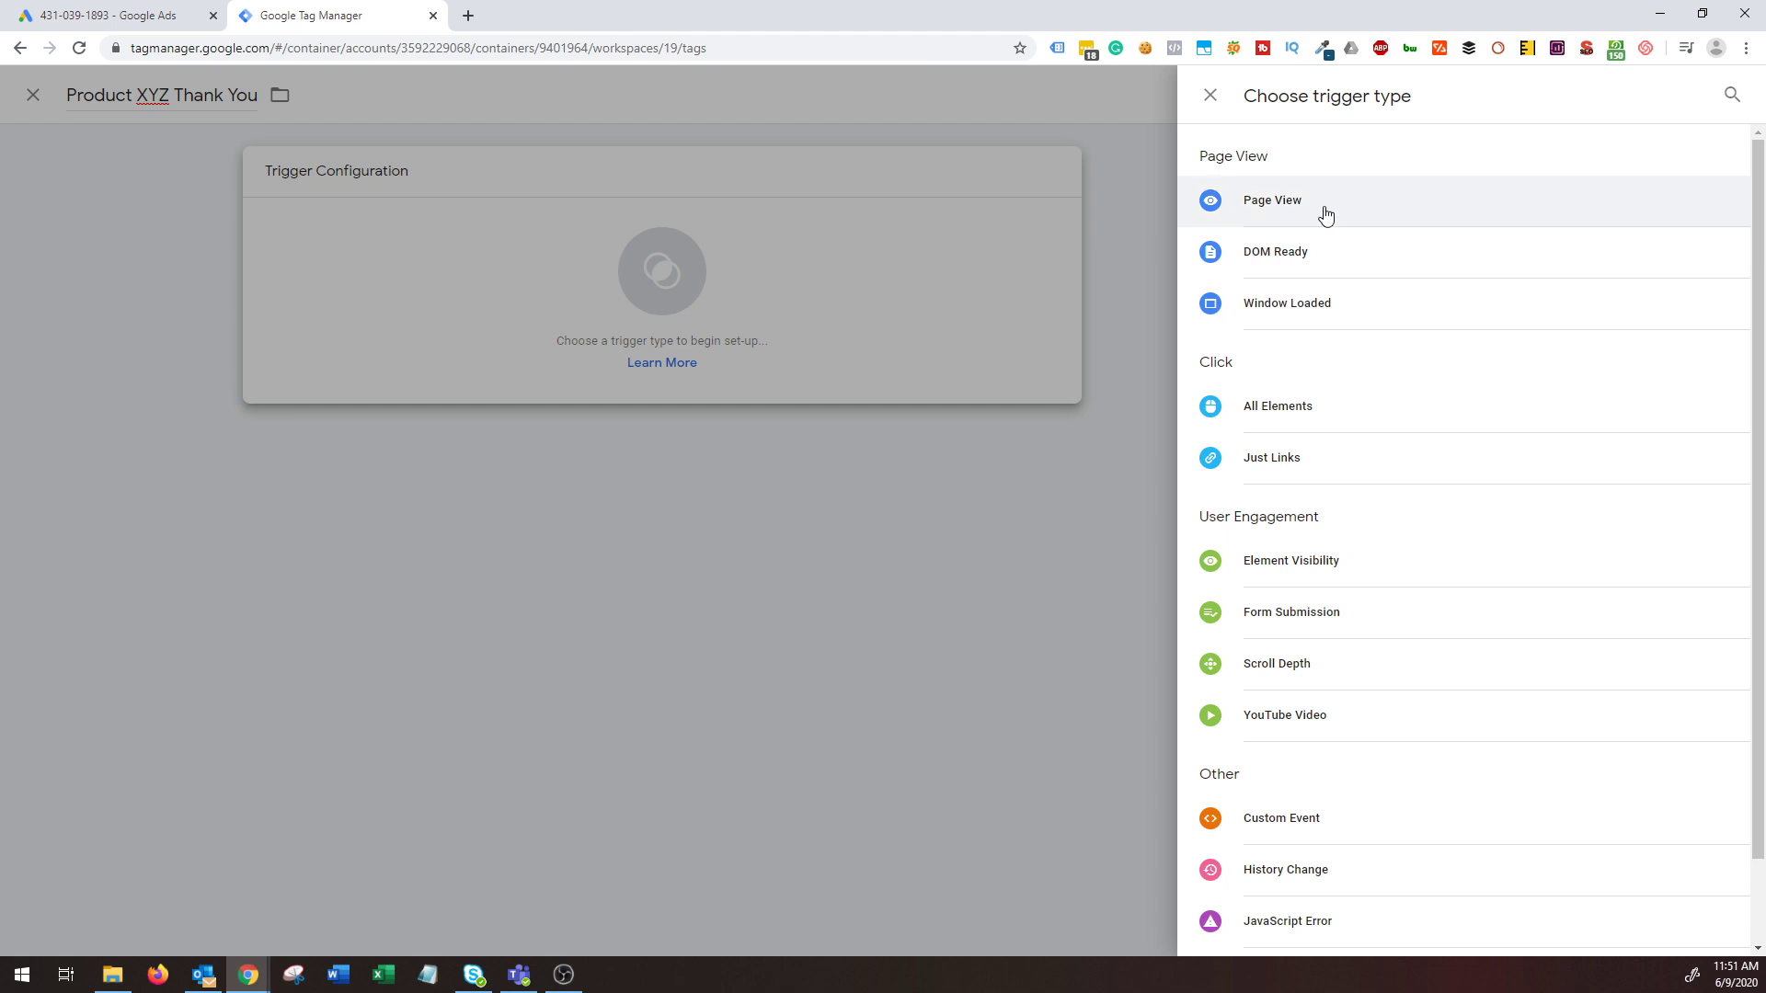
# Make it a Page View trigger on some page views where Page Path contains '/productxyz-thank'.
pyautogui.click(1325, 214)
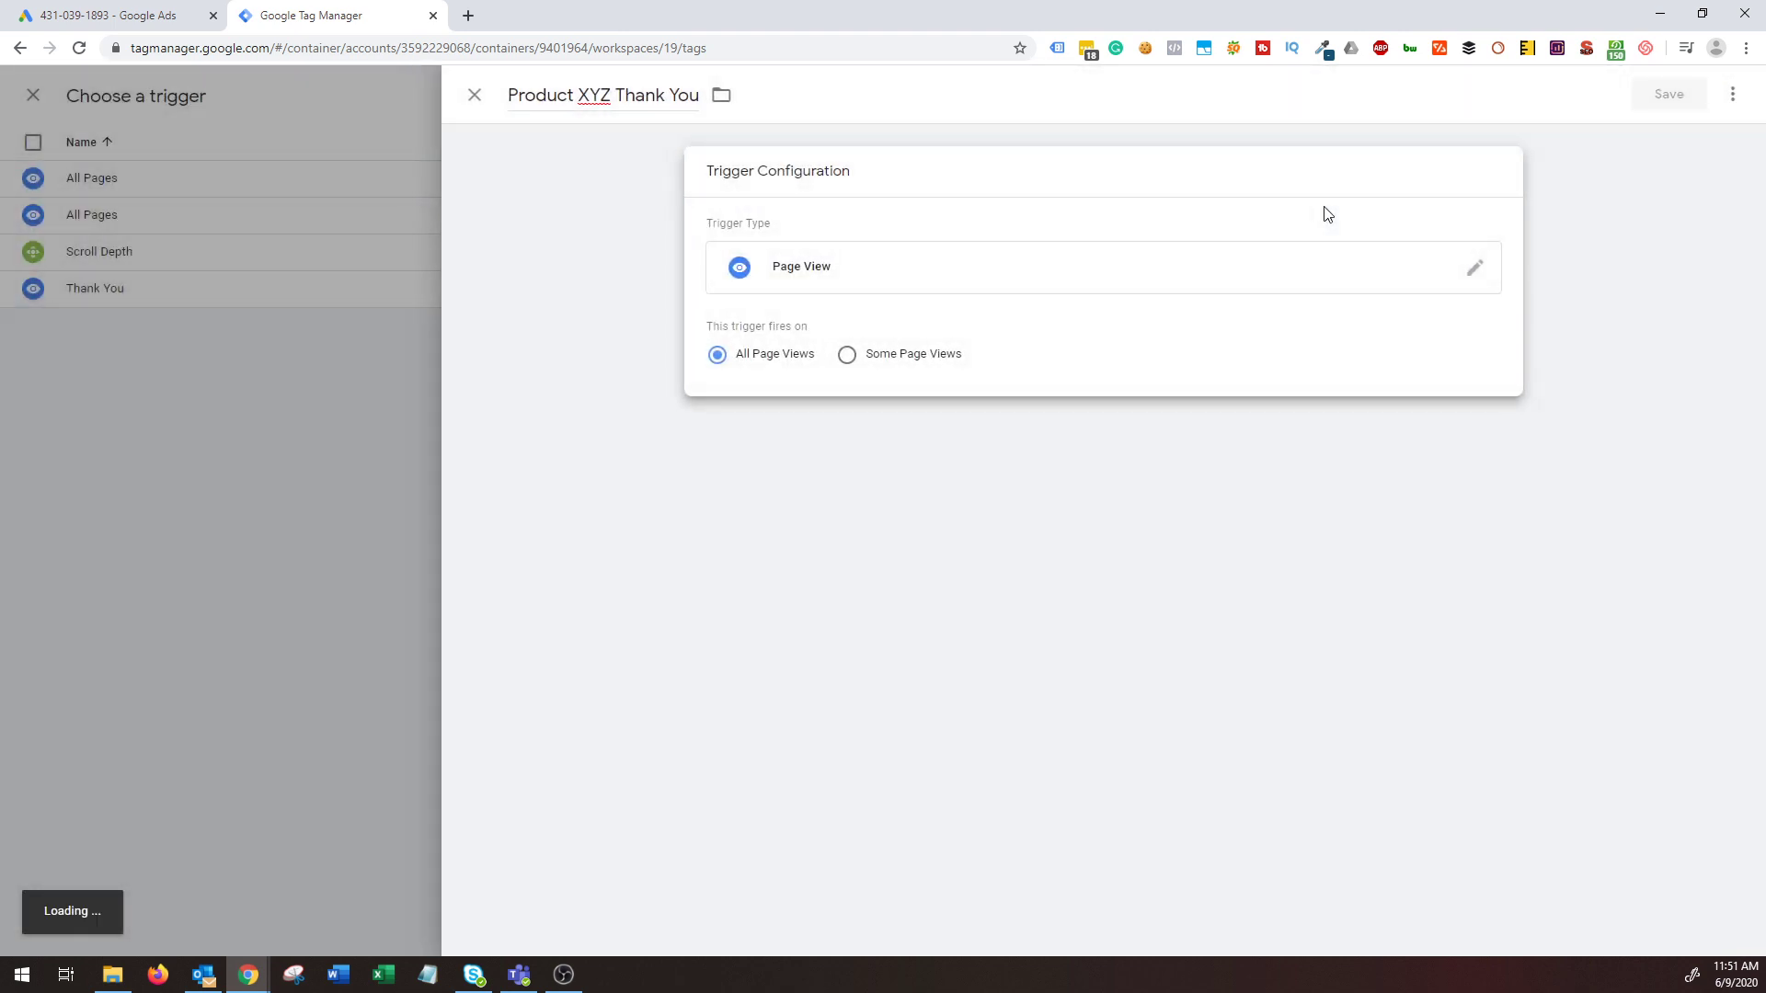
pyautogui.click(844, 358)
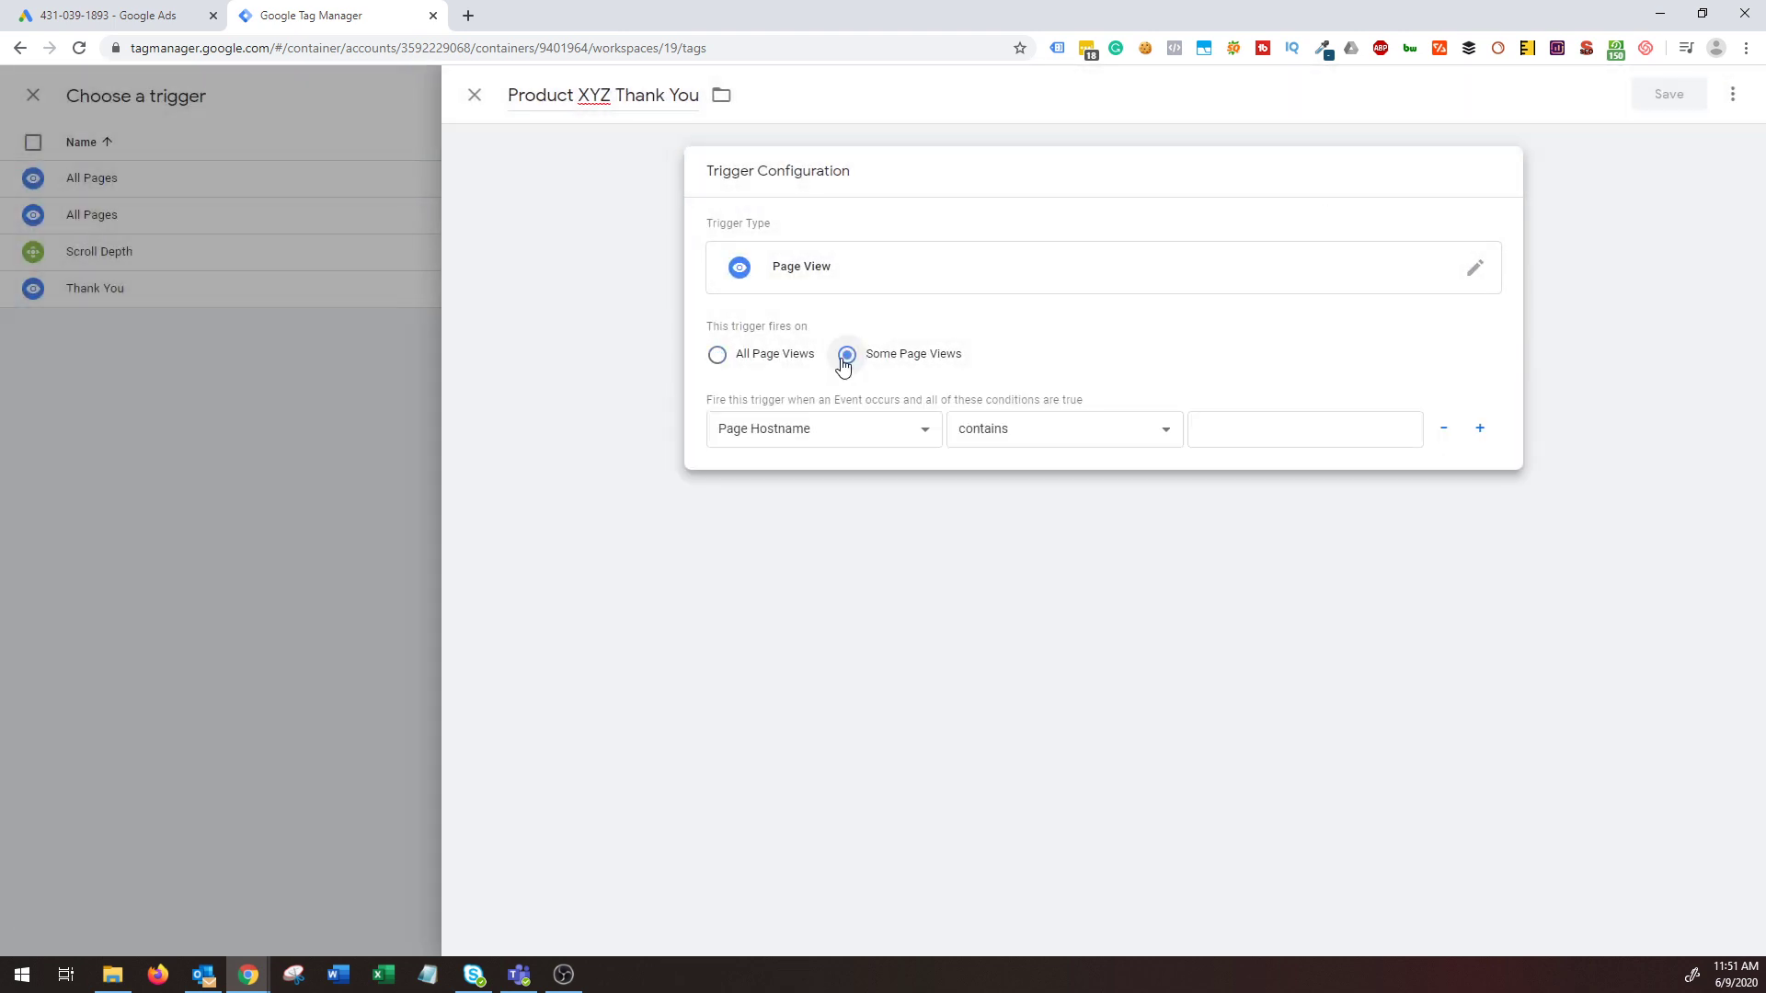
pyautogui.click(837, 429)
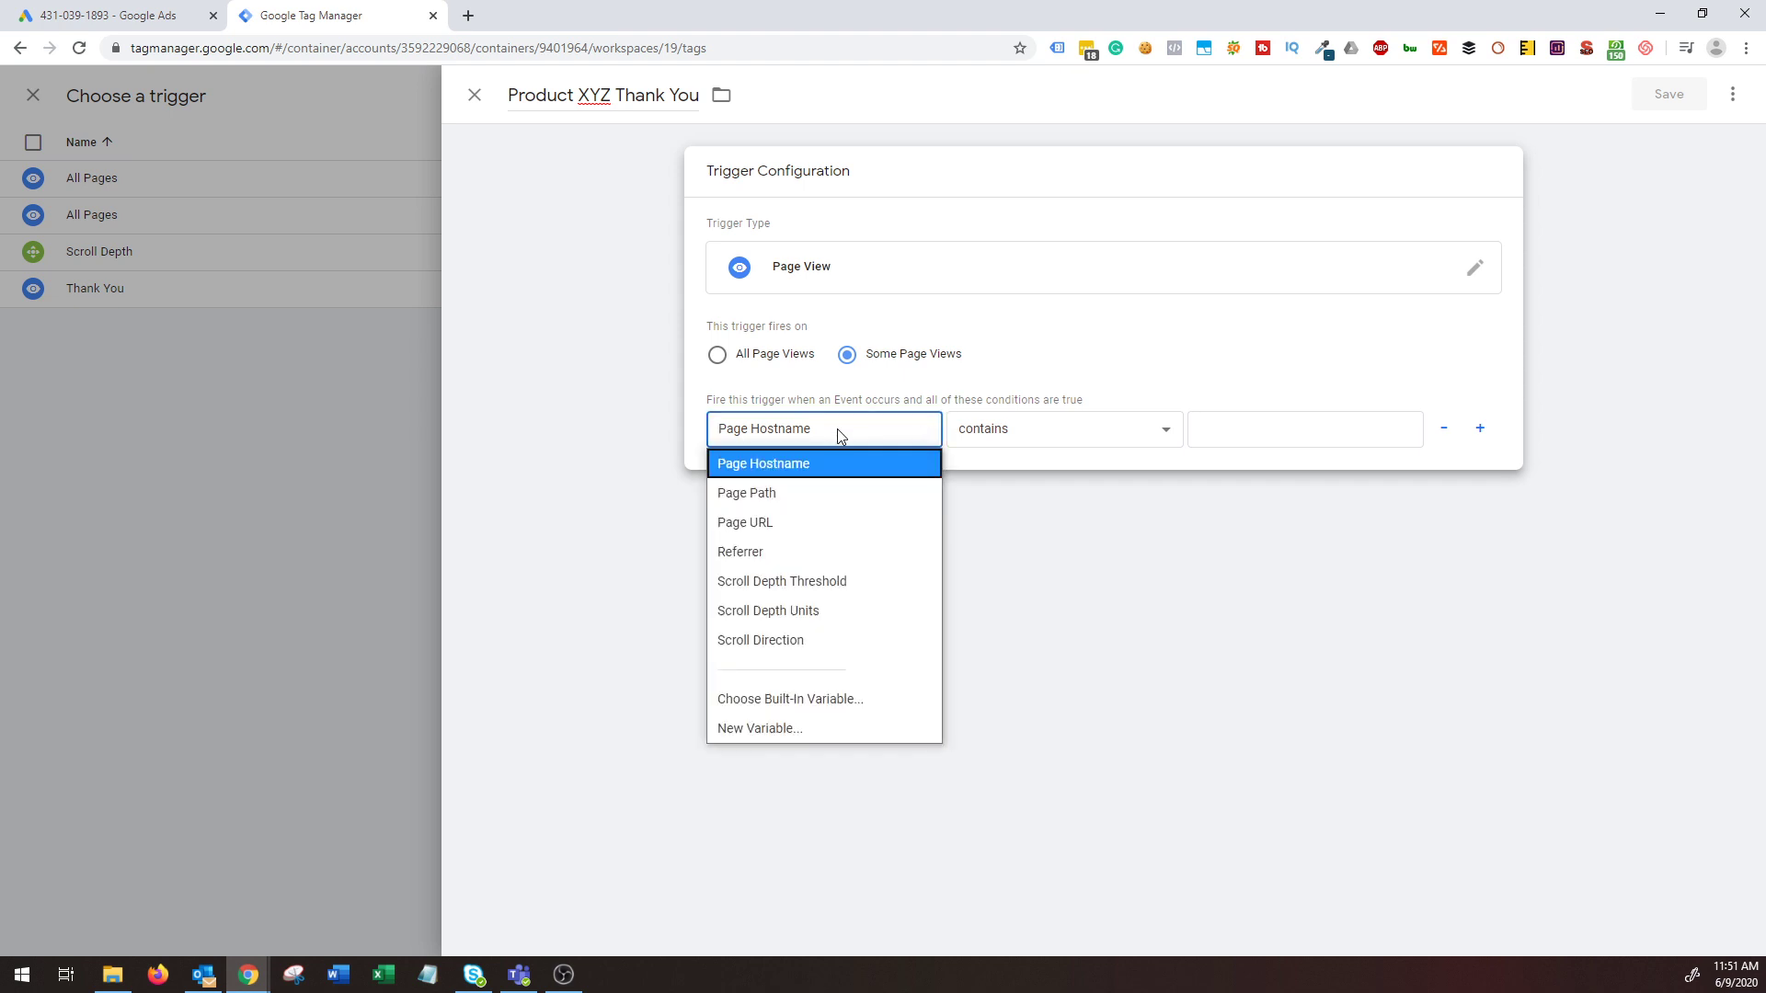
pyautogui.click(813, 493)
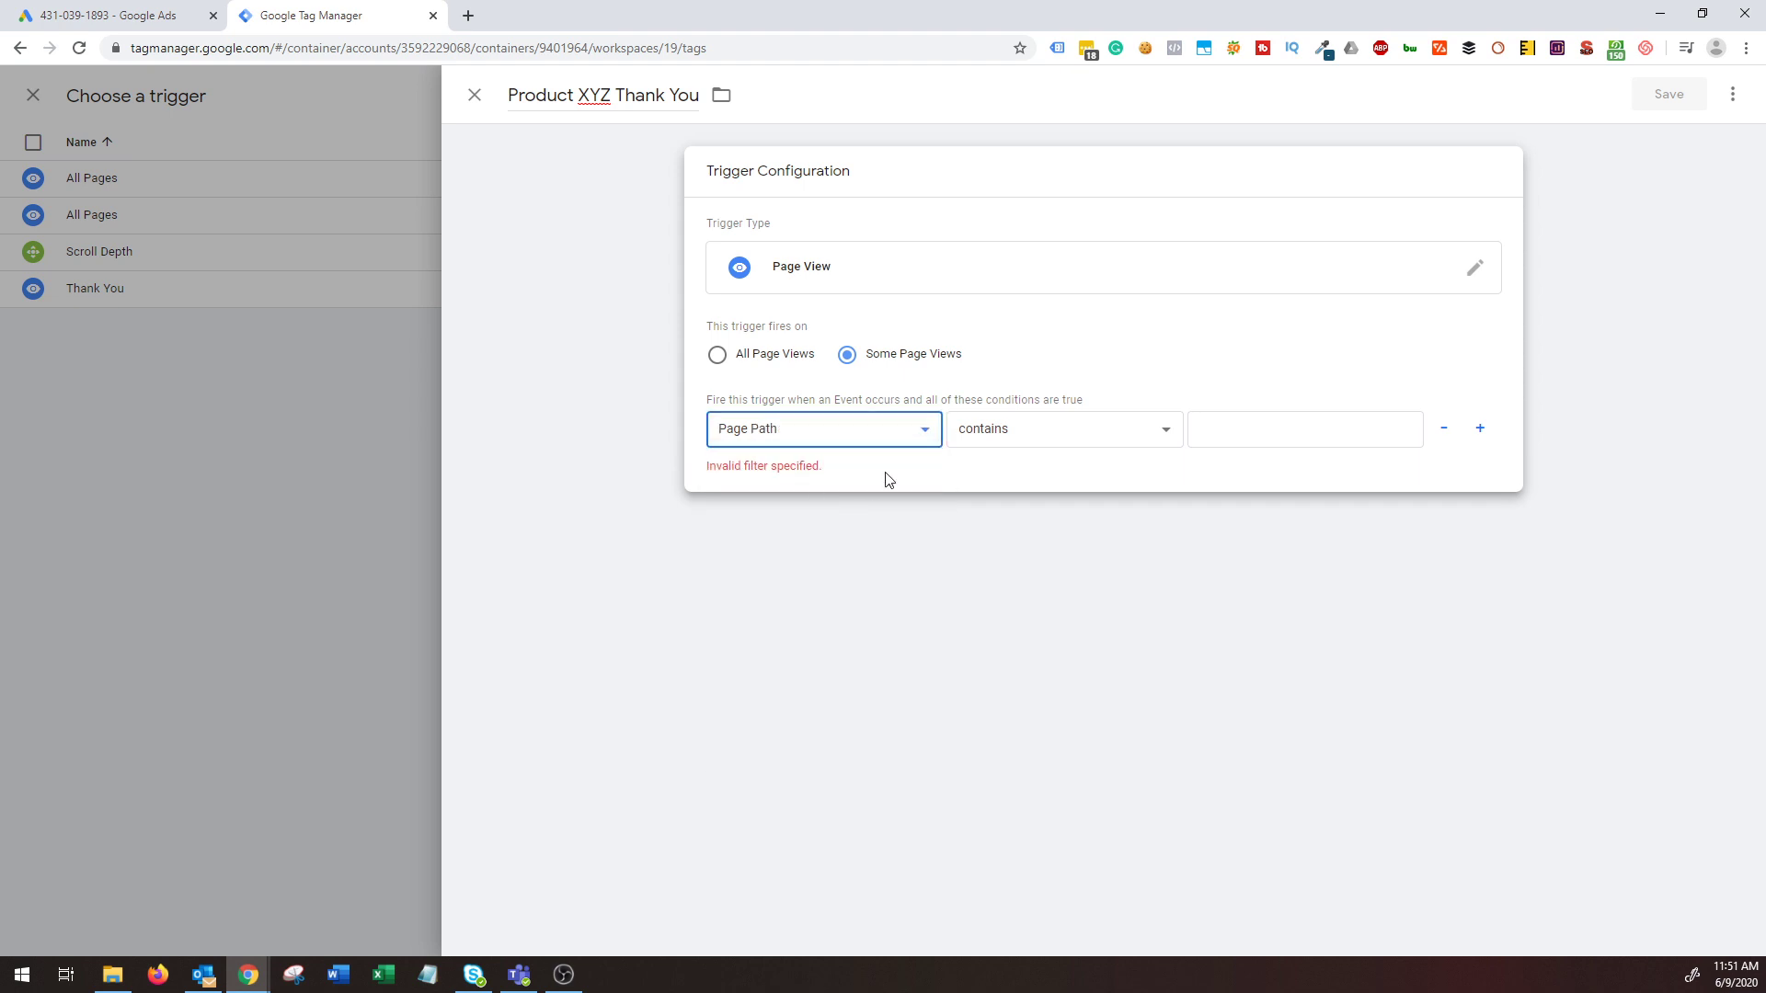
pyautogui.click(1316, 438)
pyautogui.write('/productxy')
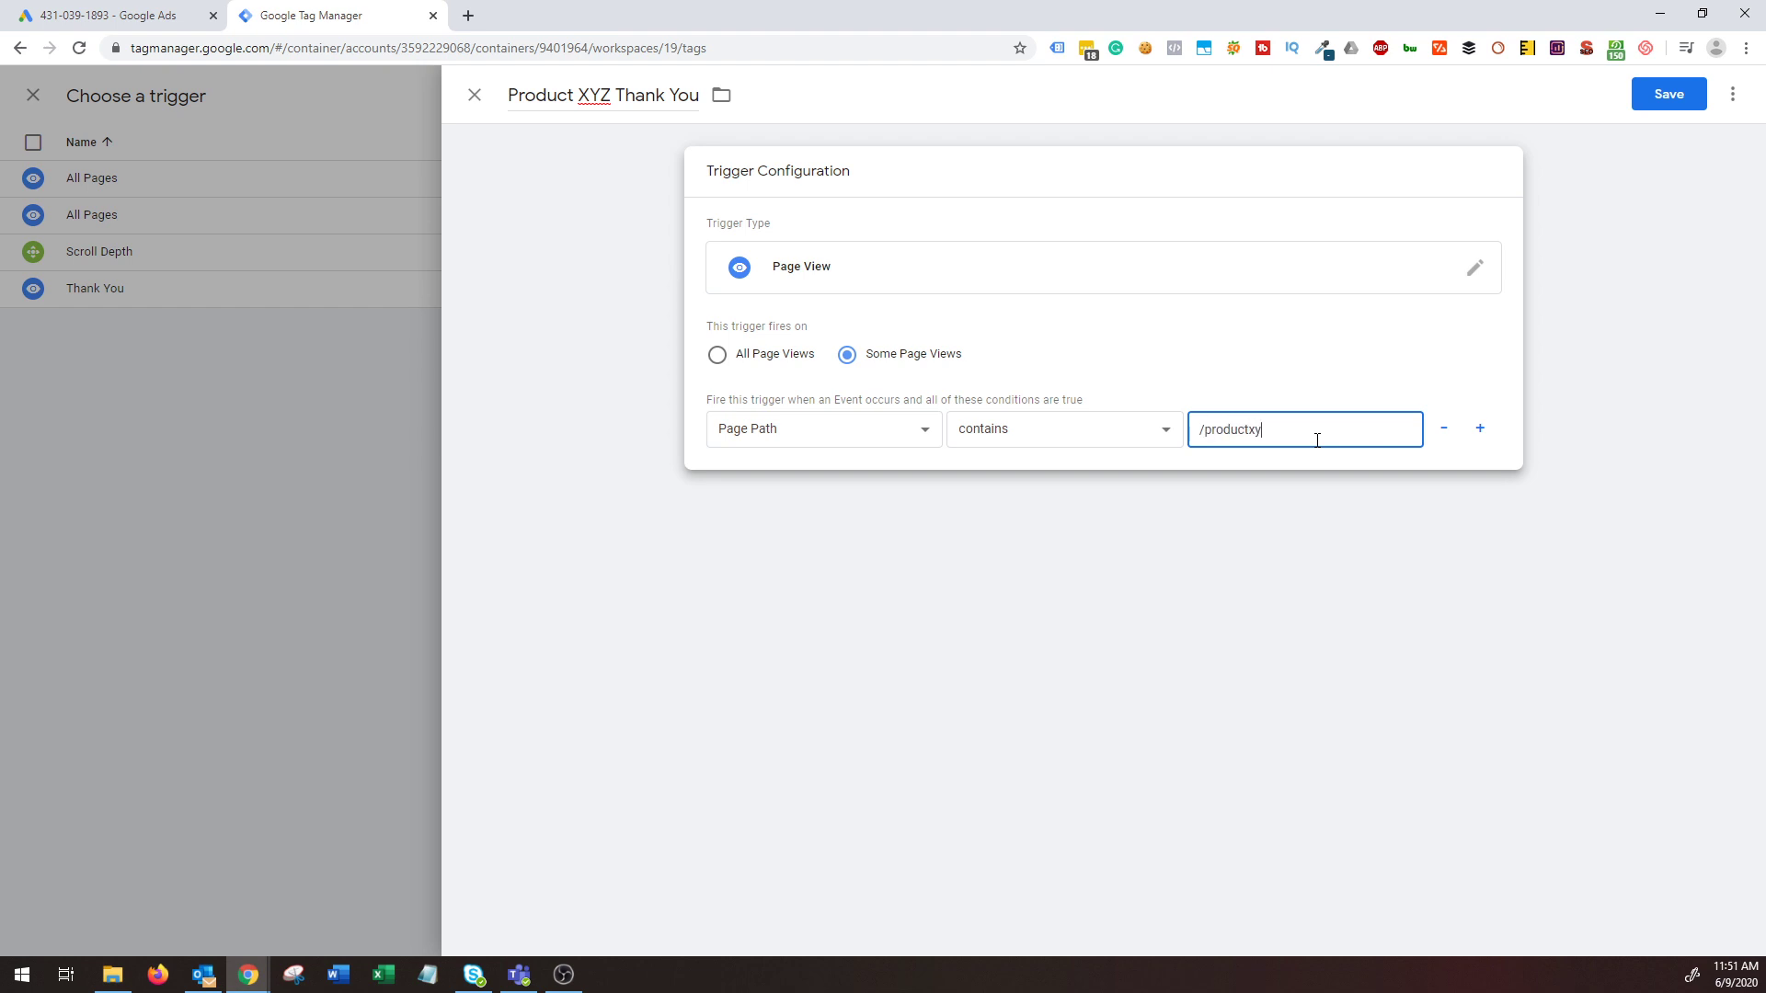
pyautogui.write('z-thank-you')
# Briefly switch the condition to Page URL, then set it back to Page Path with /productxyz-thank-you.
pyautogui.moveTo(1351, 428); pyautogui.dragTo(1208, 420)
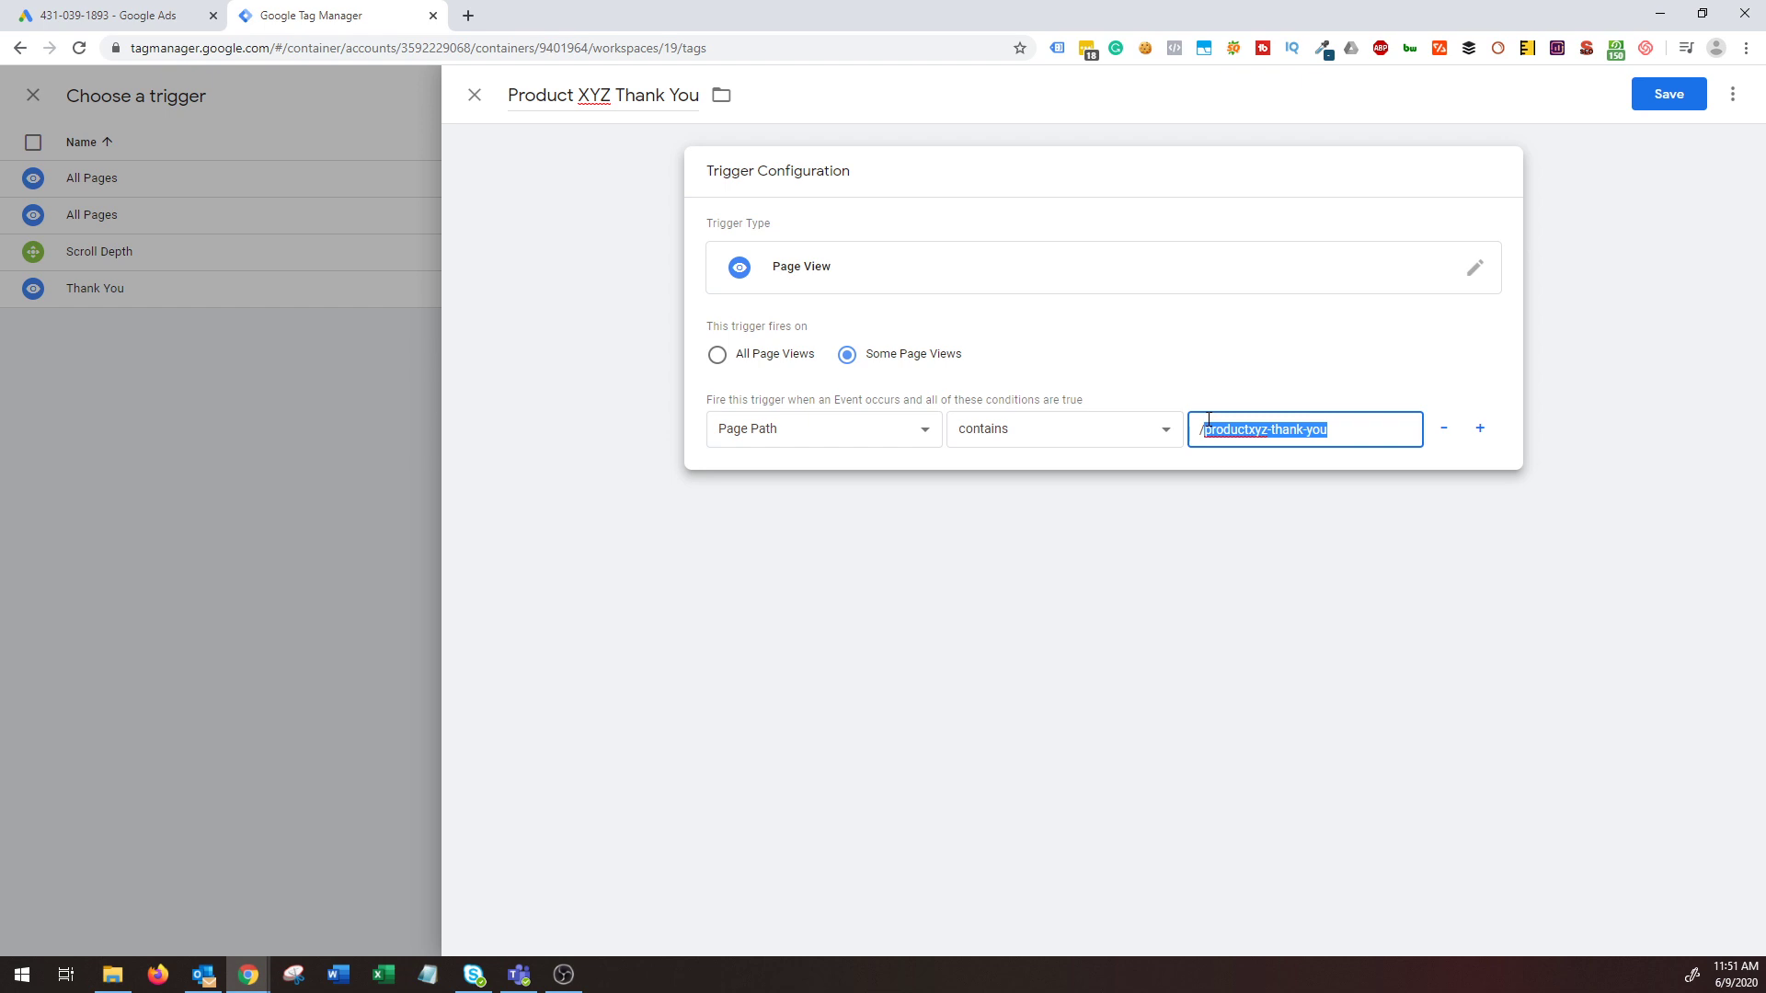
pyautogui.click(1302, 454)
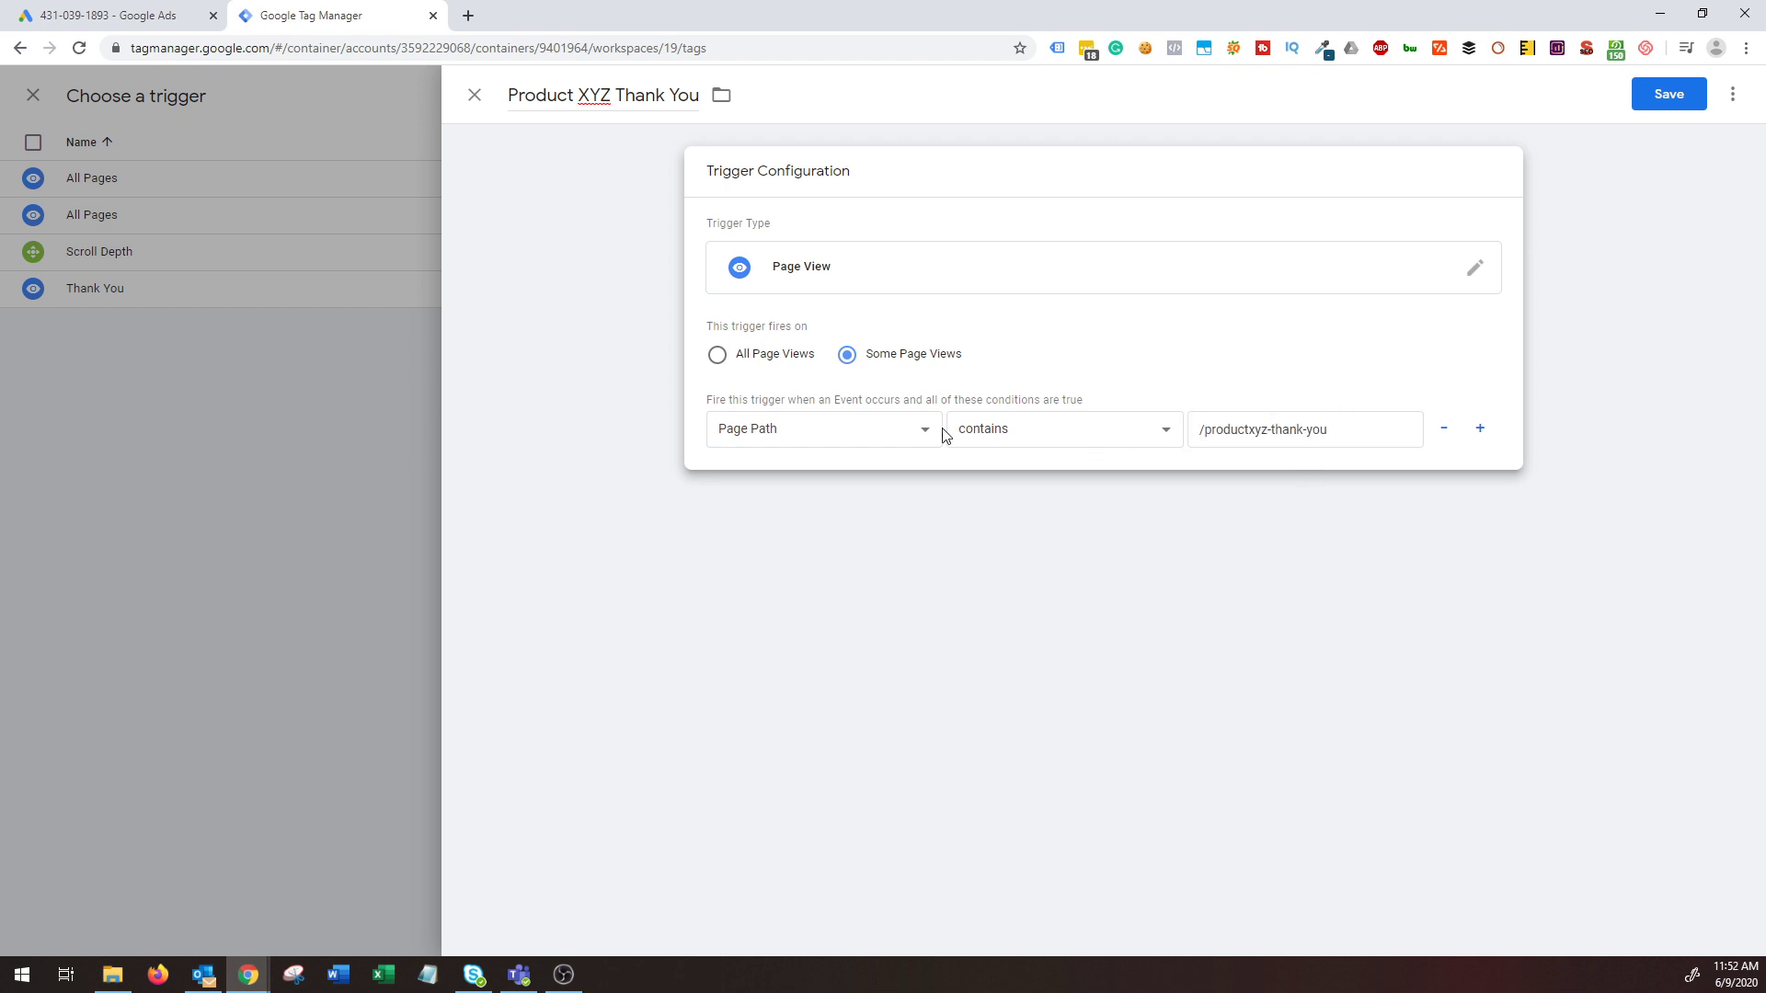
pyautogui.click(863, 423)
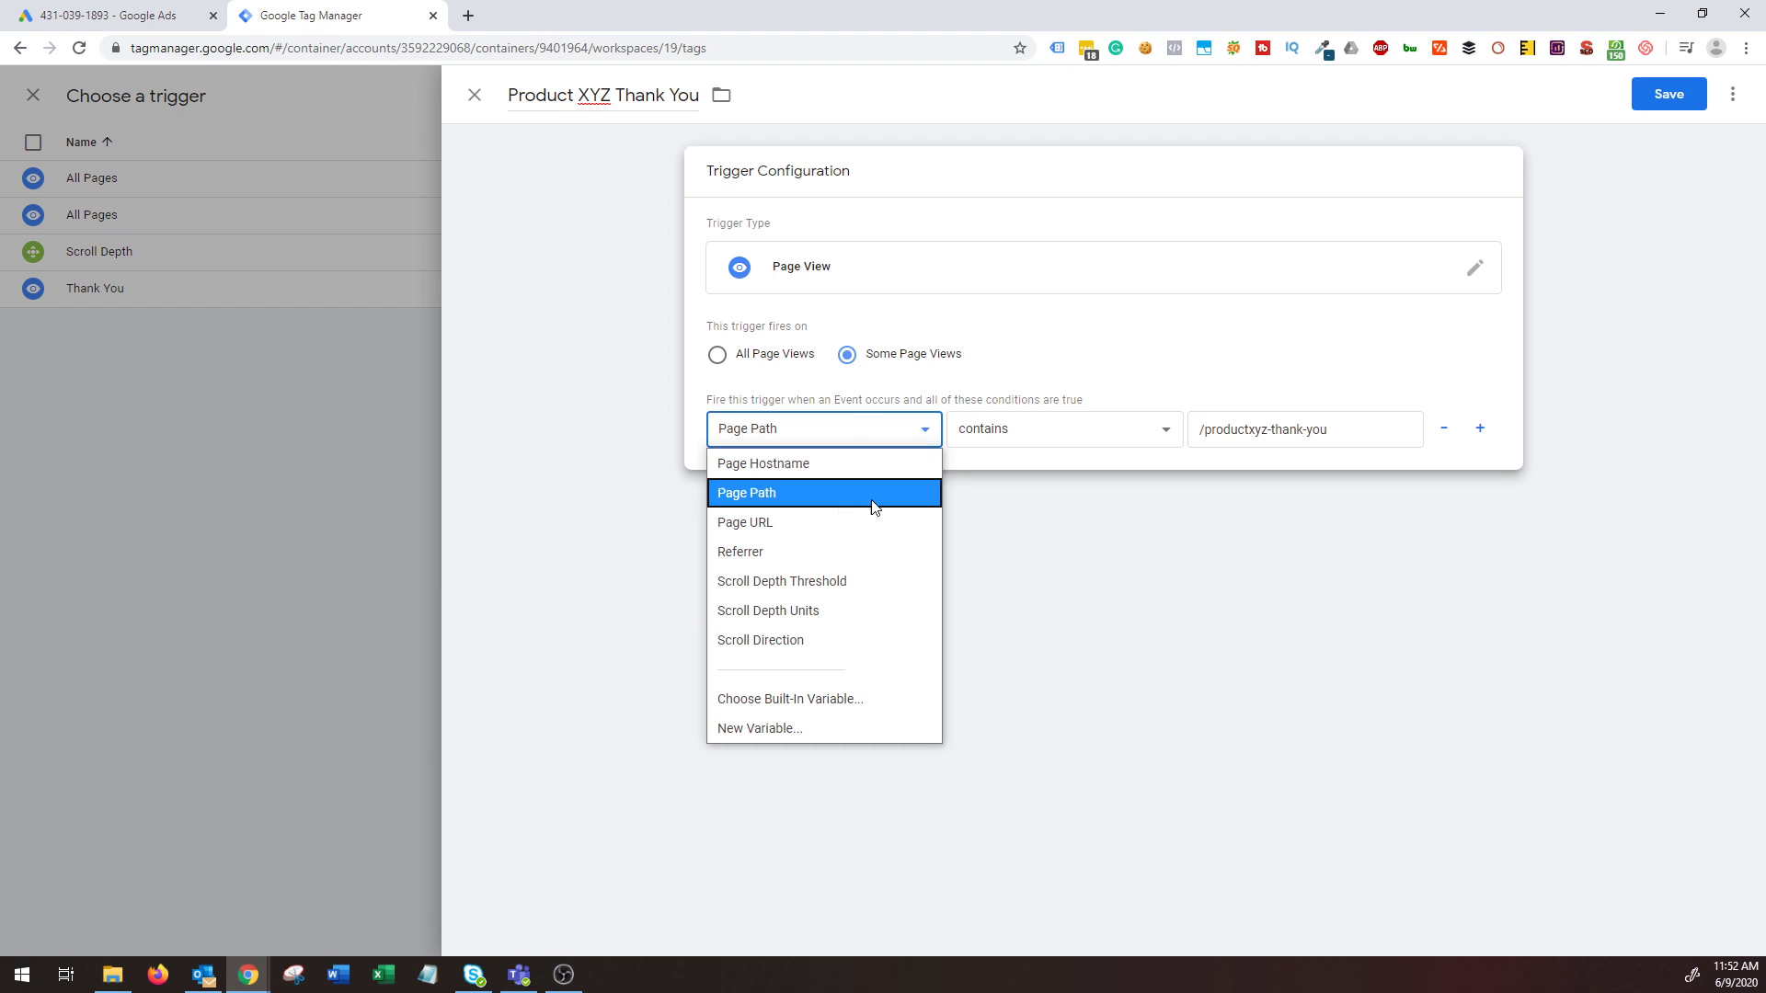
pyautogui.click(839, 523)
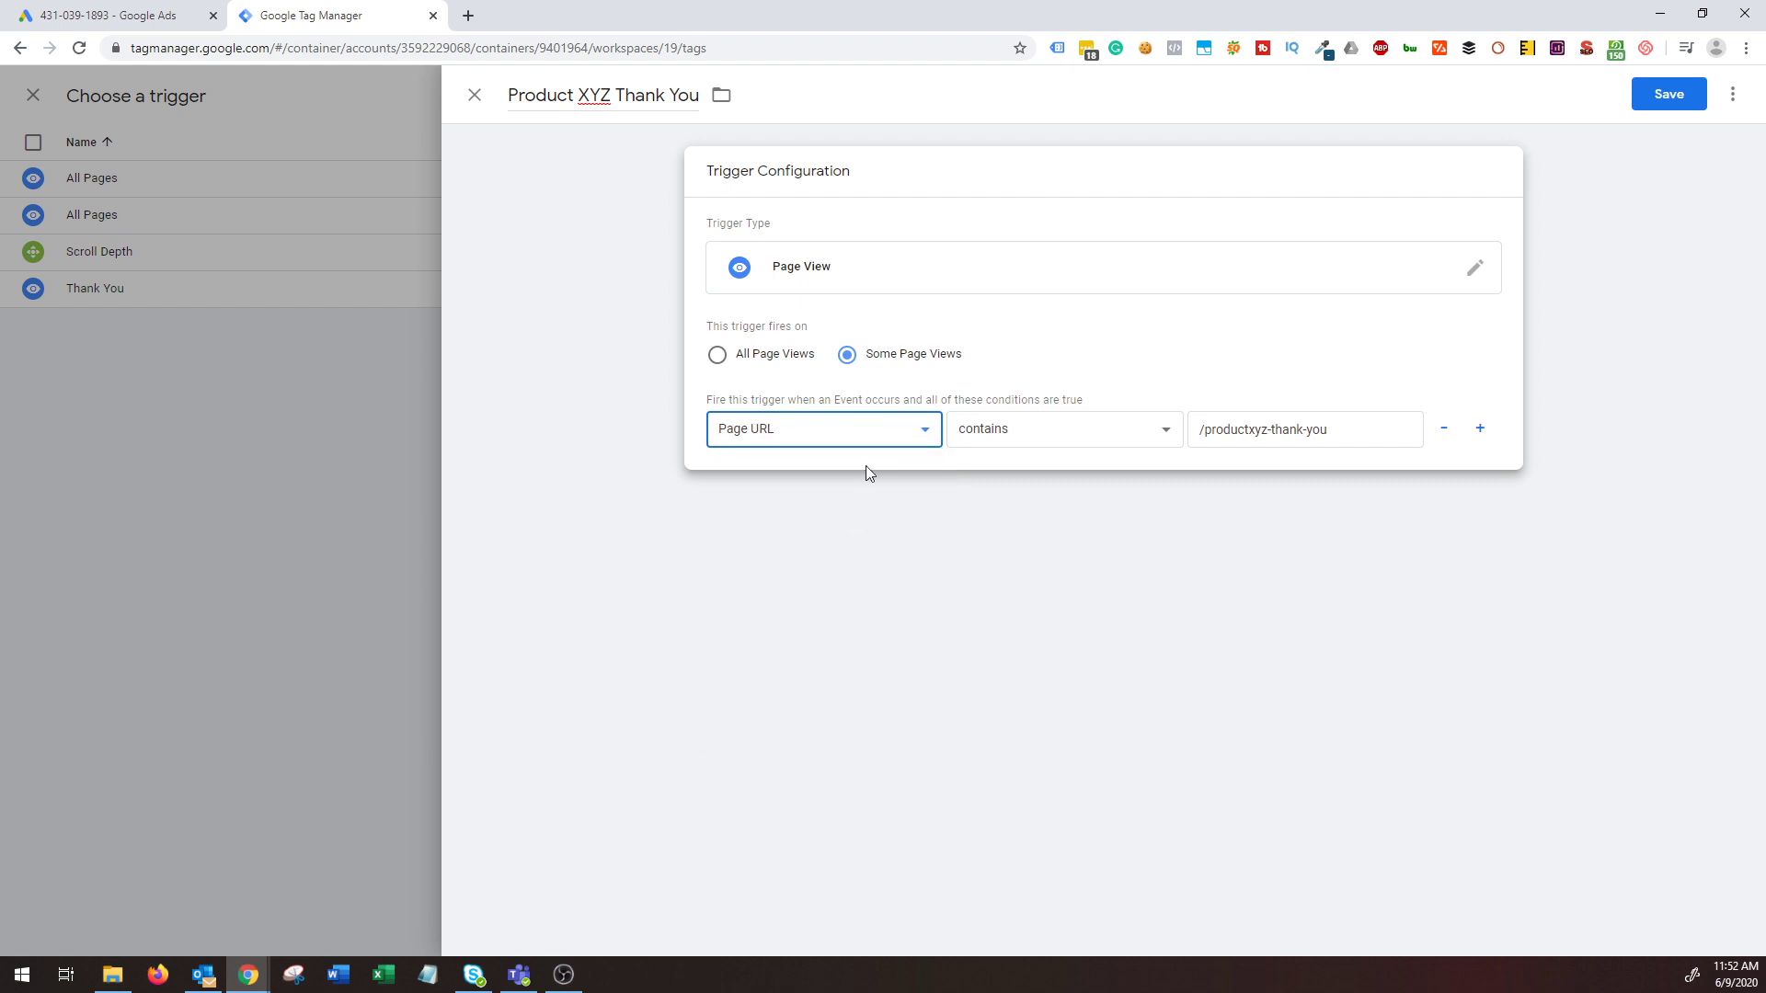
pyautogui.doubleClick(1375, 440)
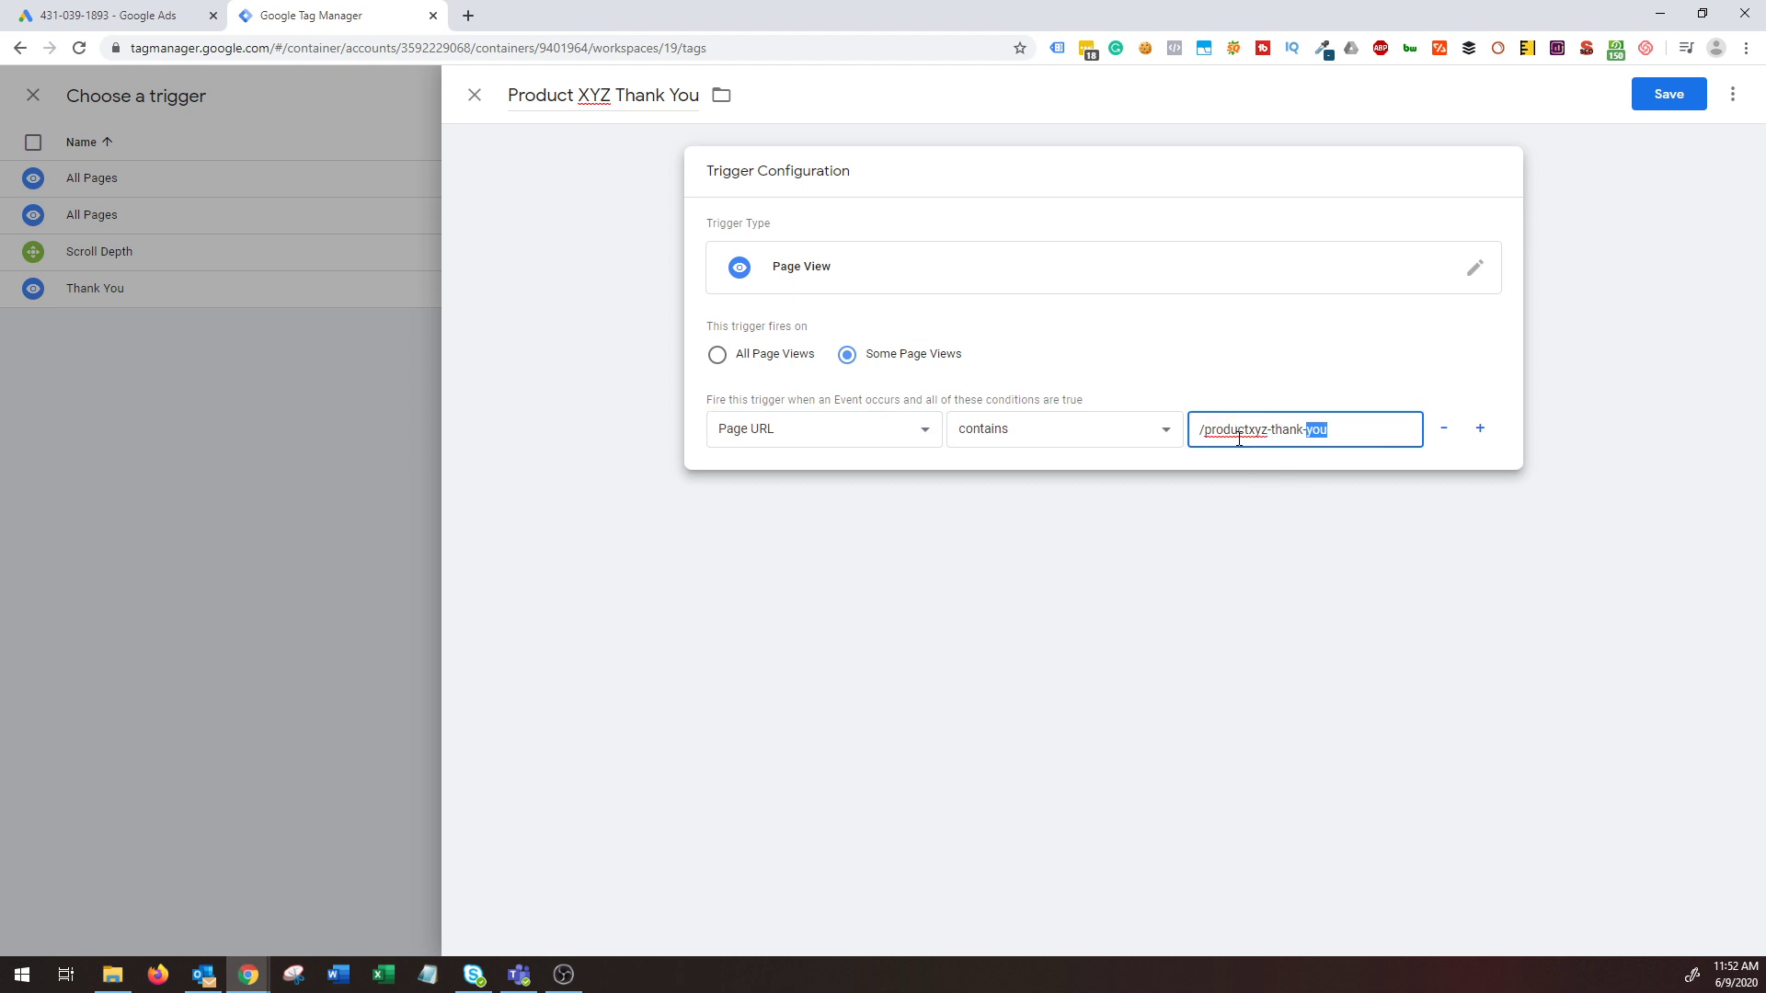
pyautogui.click(887, 429)
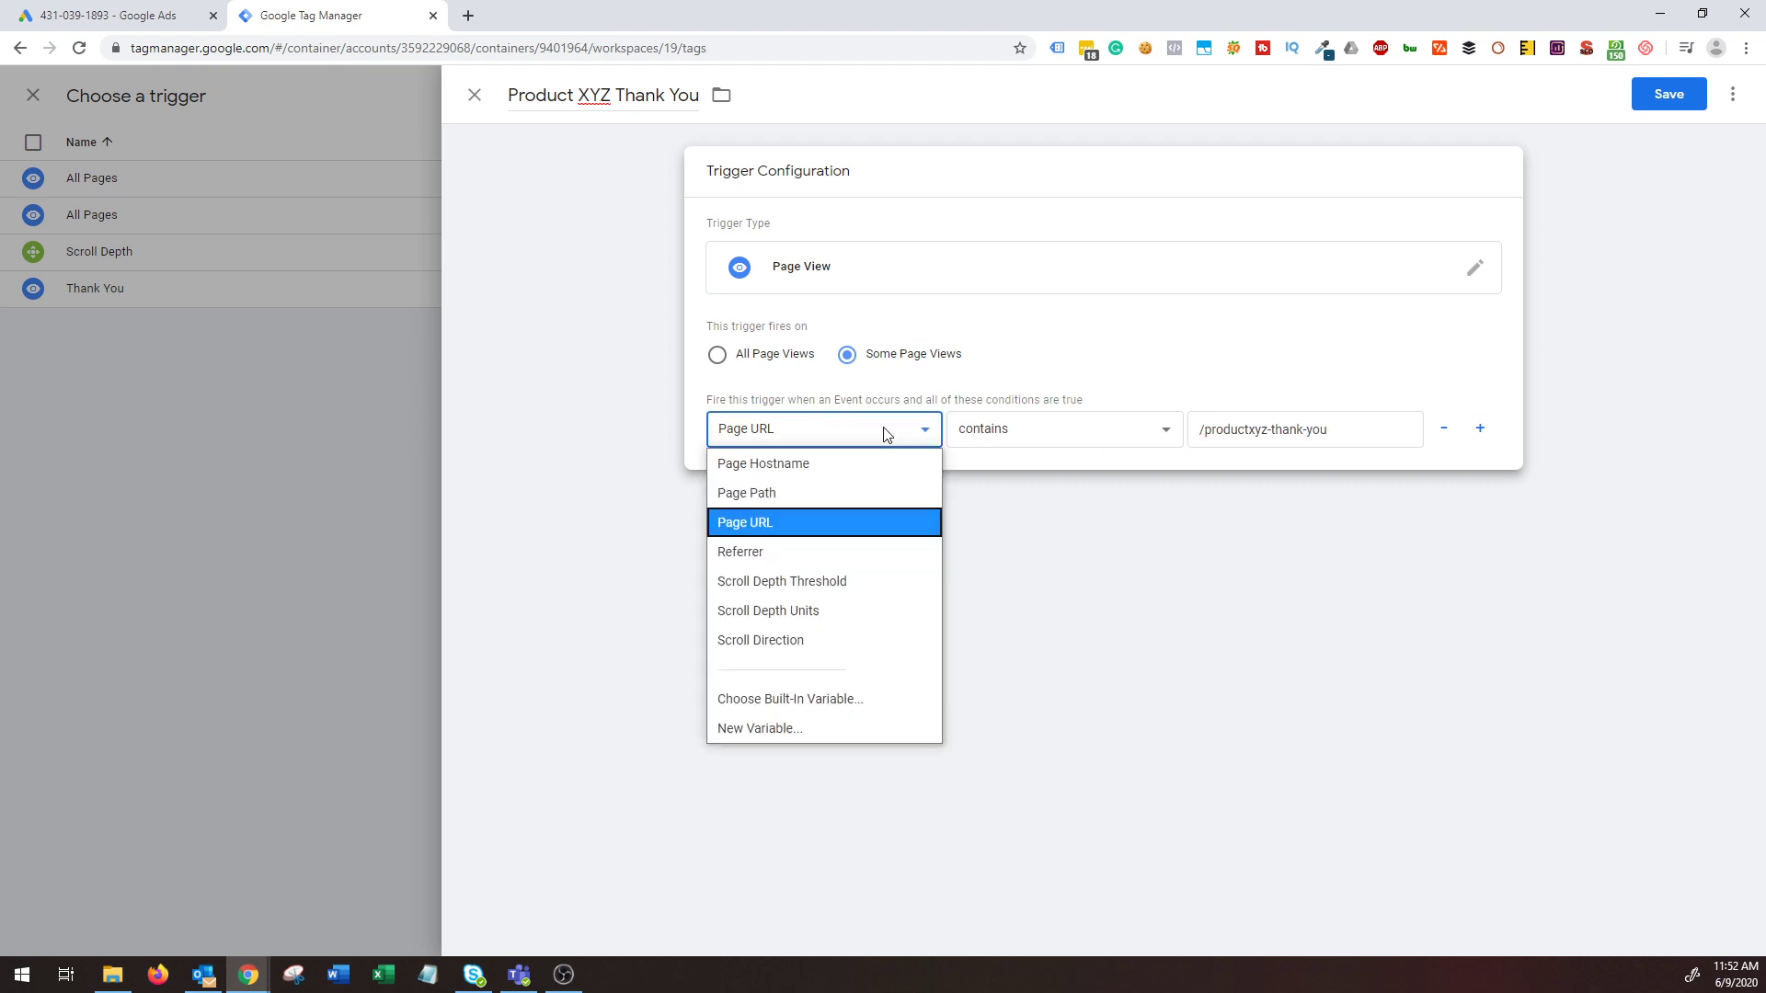
pyautogui.click(1361, 462)
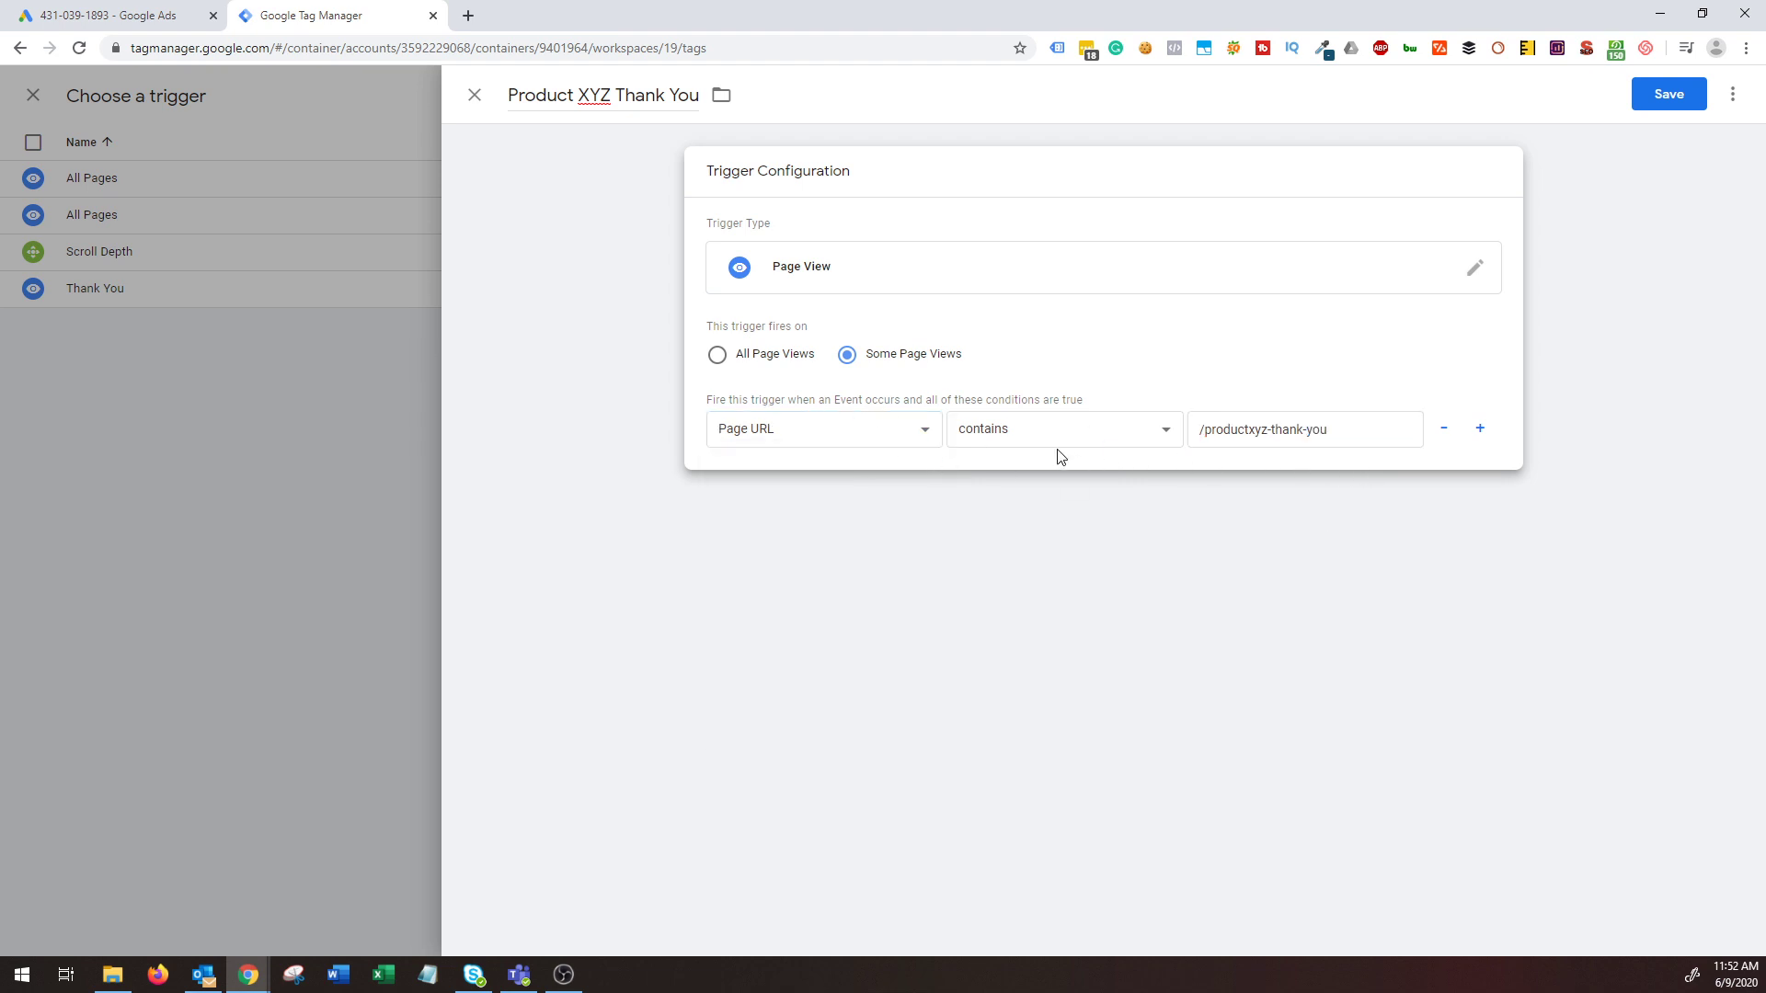
pyautogui.click(900, 429)
pyautogui.click(861, 490)
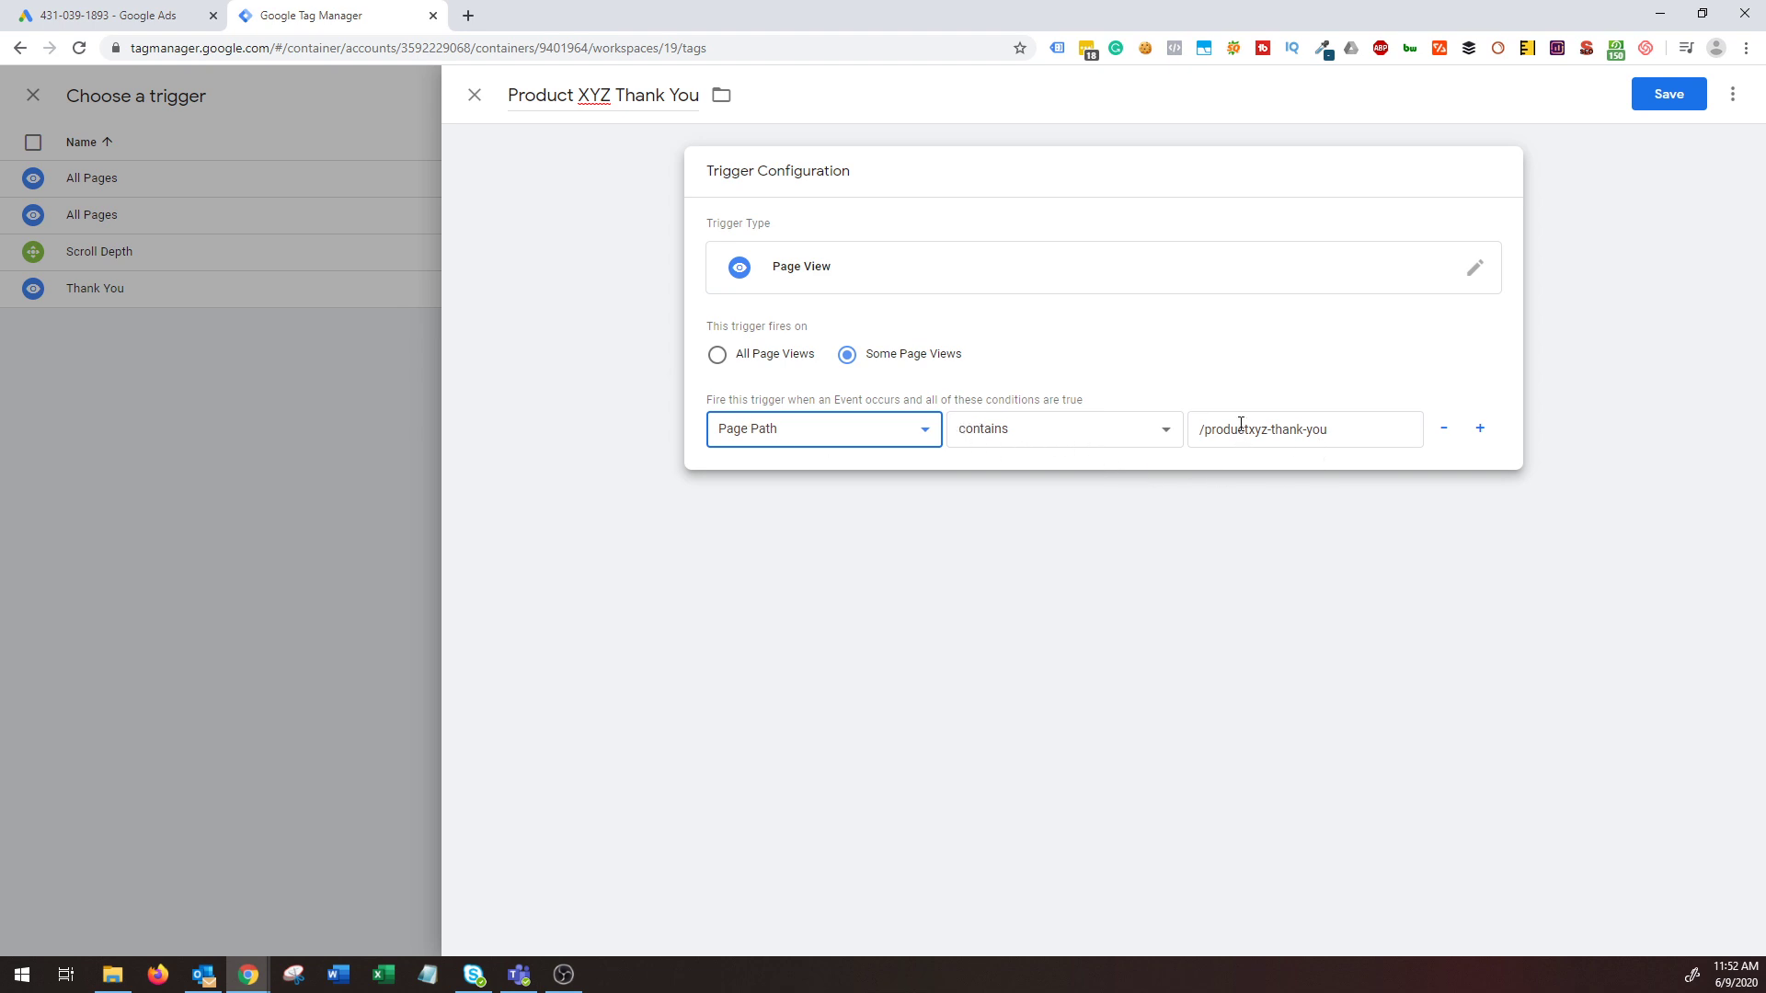
pyautogui.moveTo(1341, 430); pyautogui.dragTo(1212, 428)
# Save the Product XYZ Thank You trigger and the Product XYZ Lead tag, then begin submitting.
pyautogui.click(1294, 490)
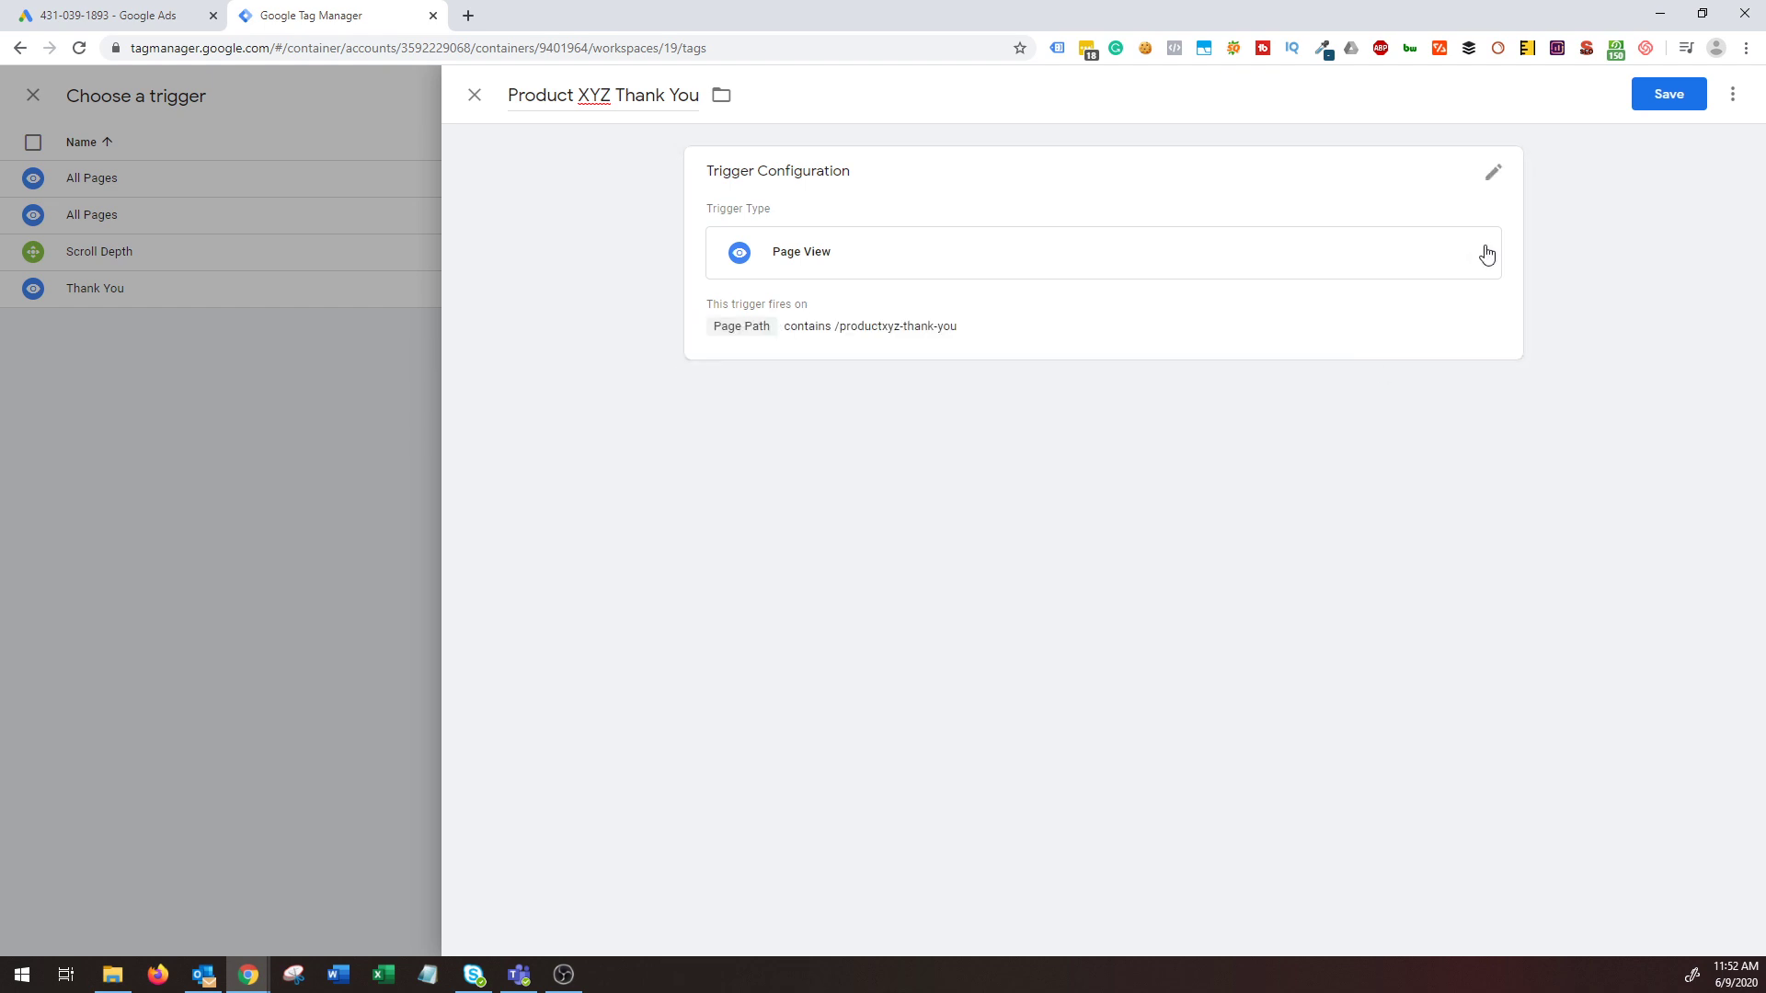
pyautogui.click(1697, 108)
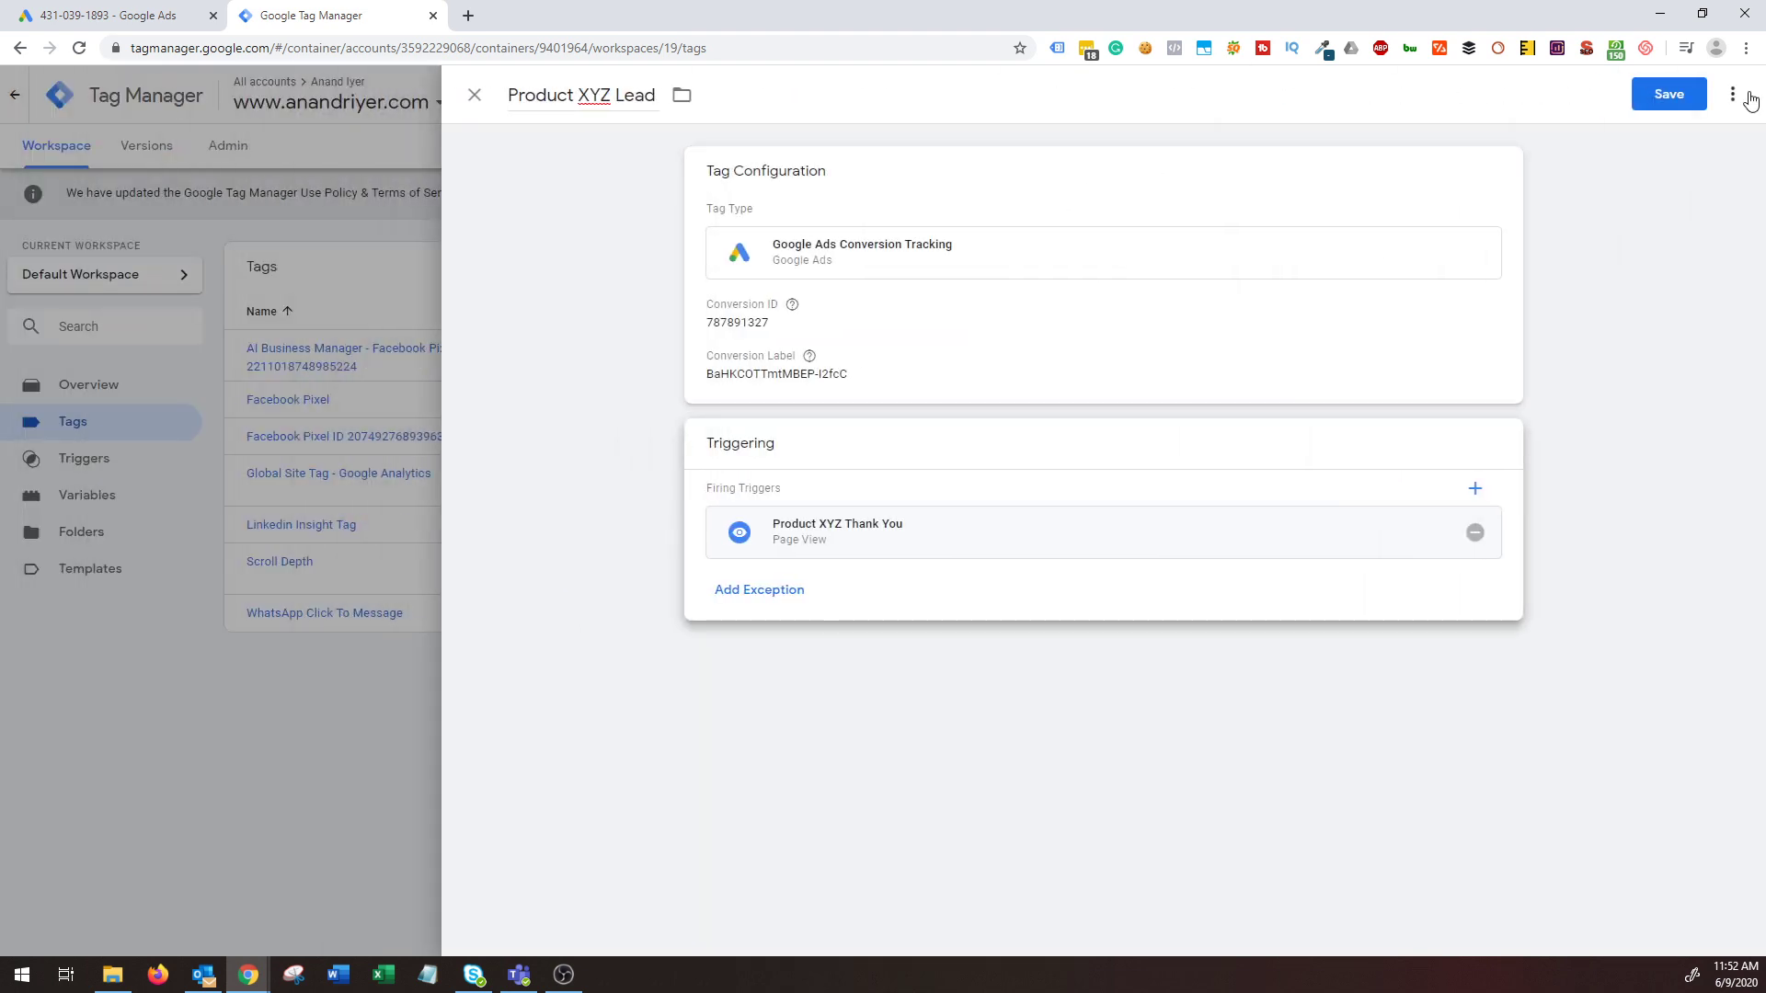
pyautogui.click(1670, 93)
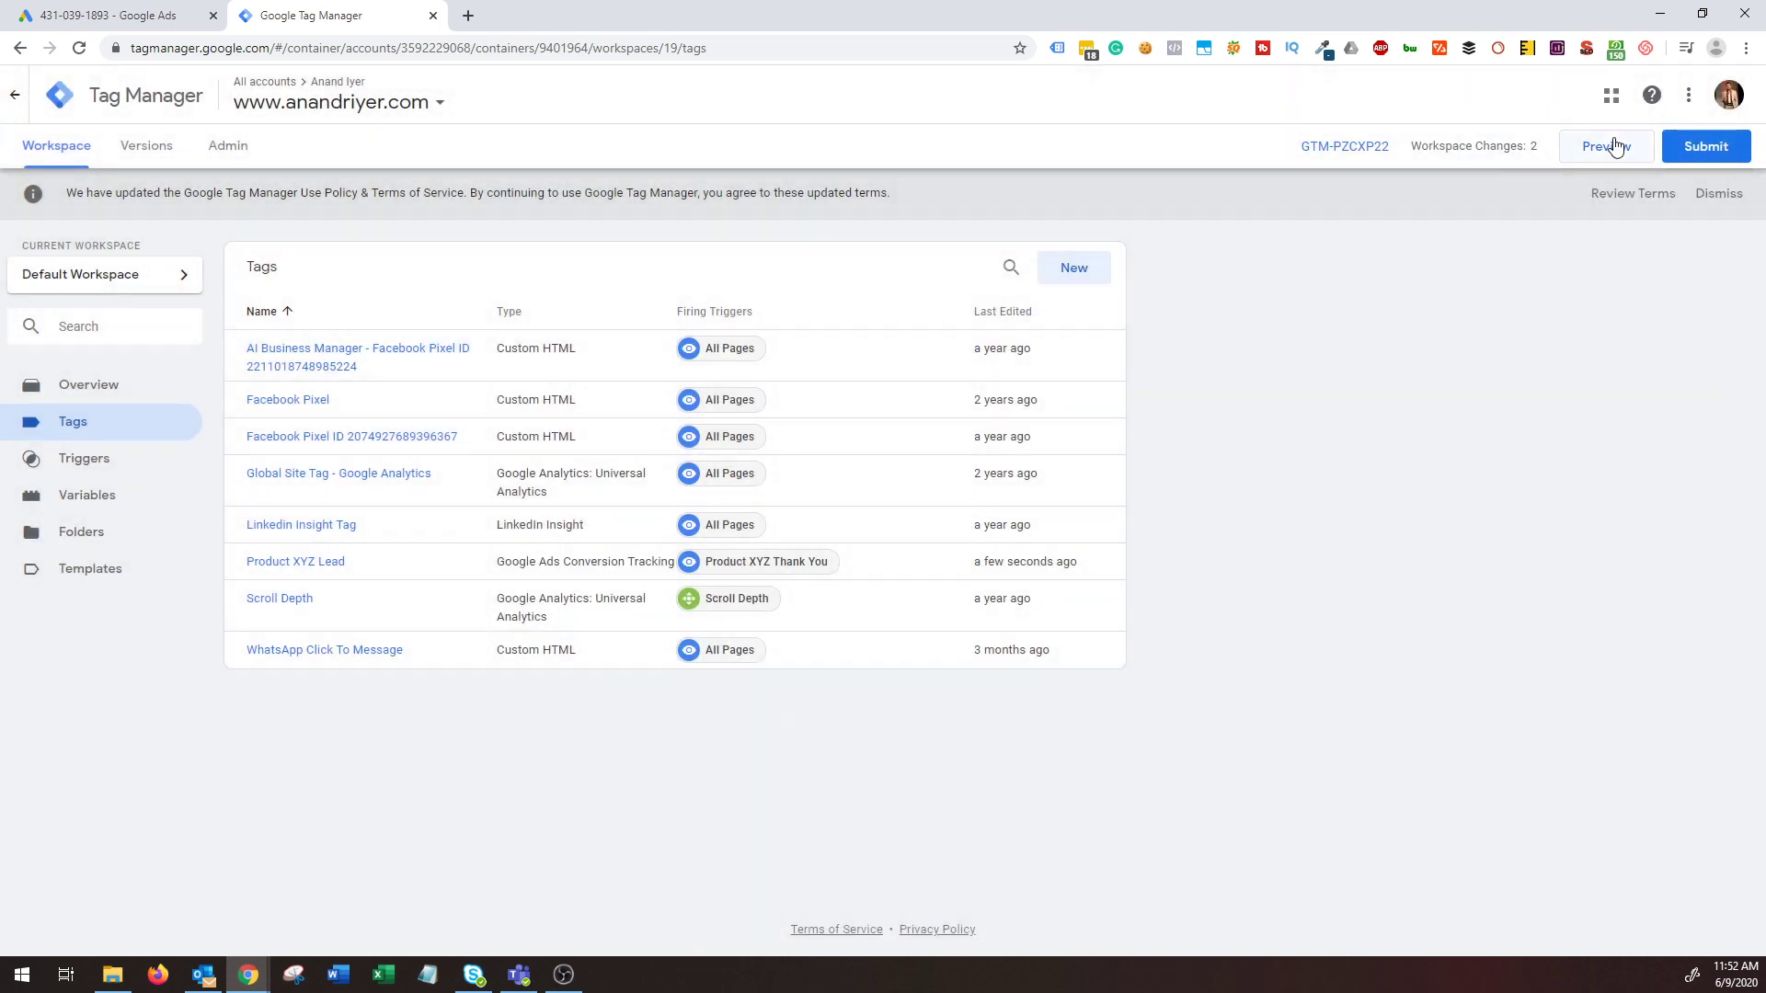
pyautogui.click(1704, 153)
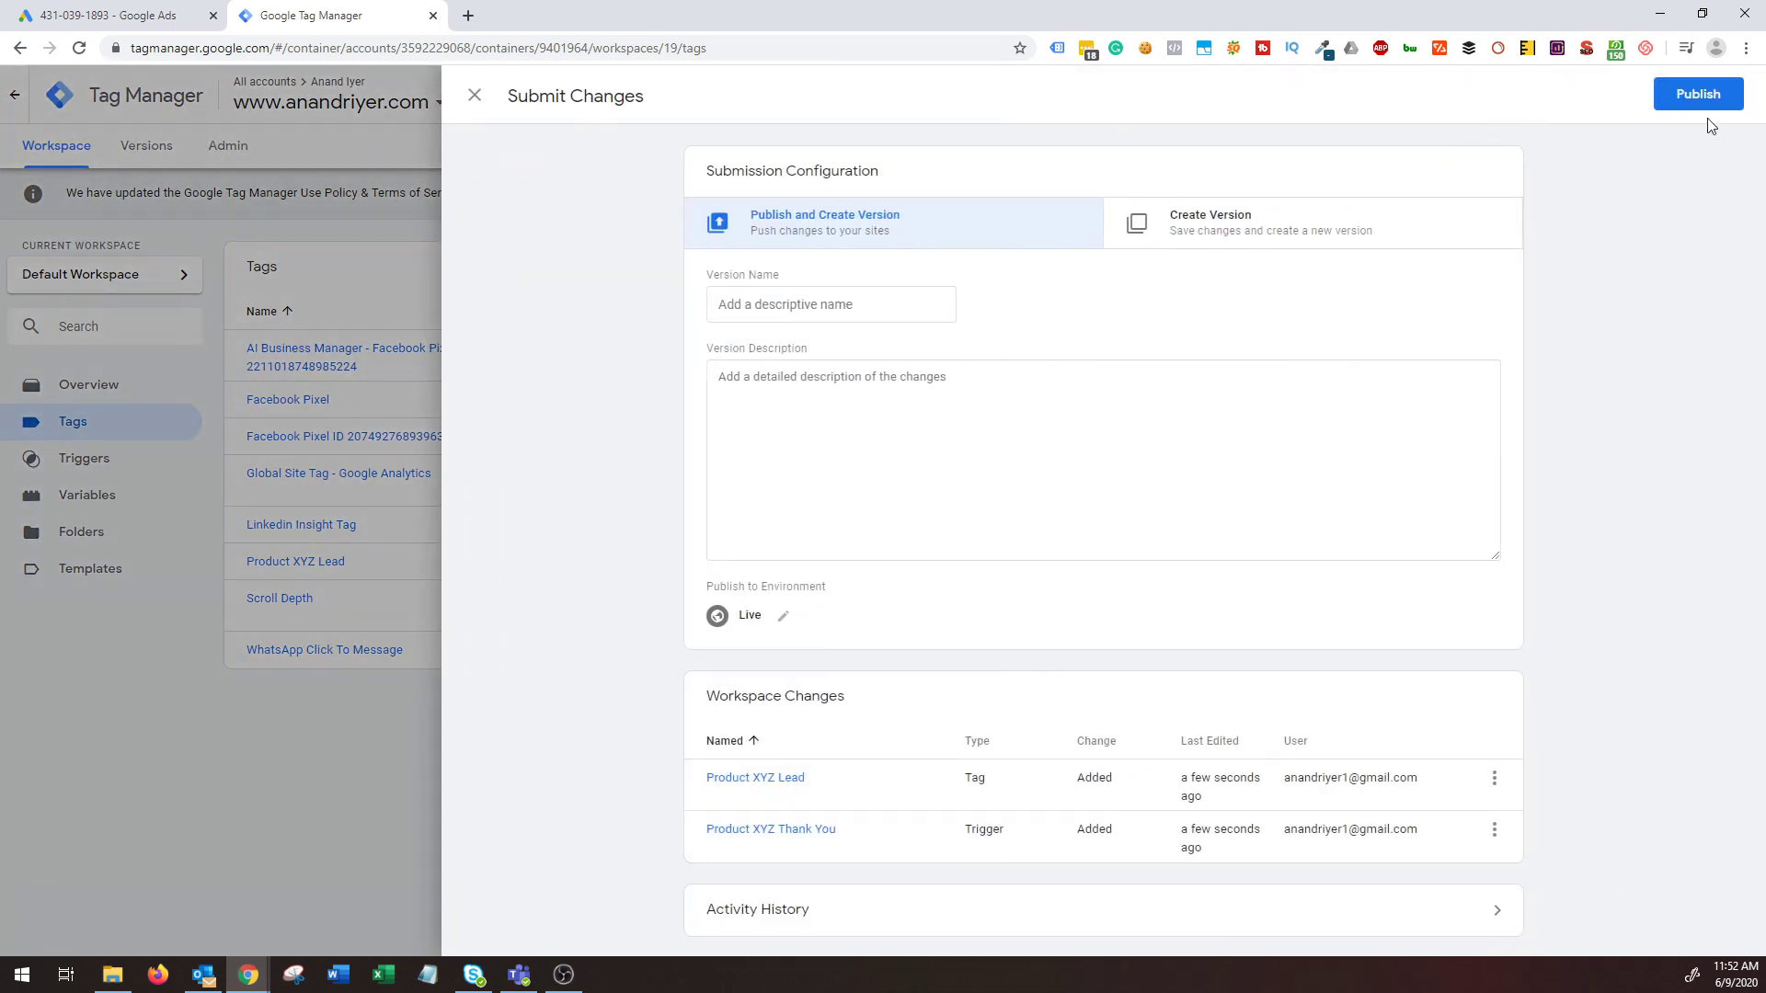
# Publish Version 12 of the container, named 'Conversion tracking for Product XYZ Lead Form'.
pyautogui.click(1697, 96)
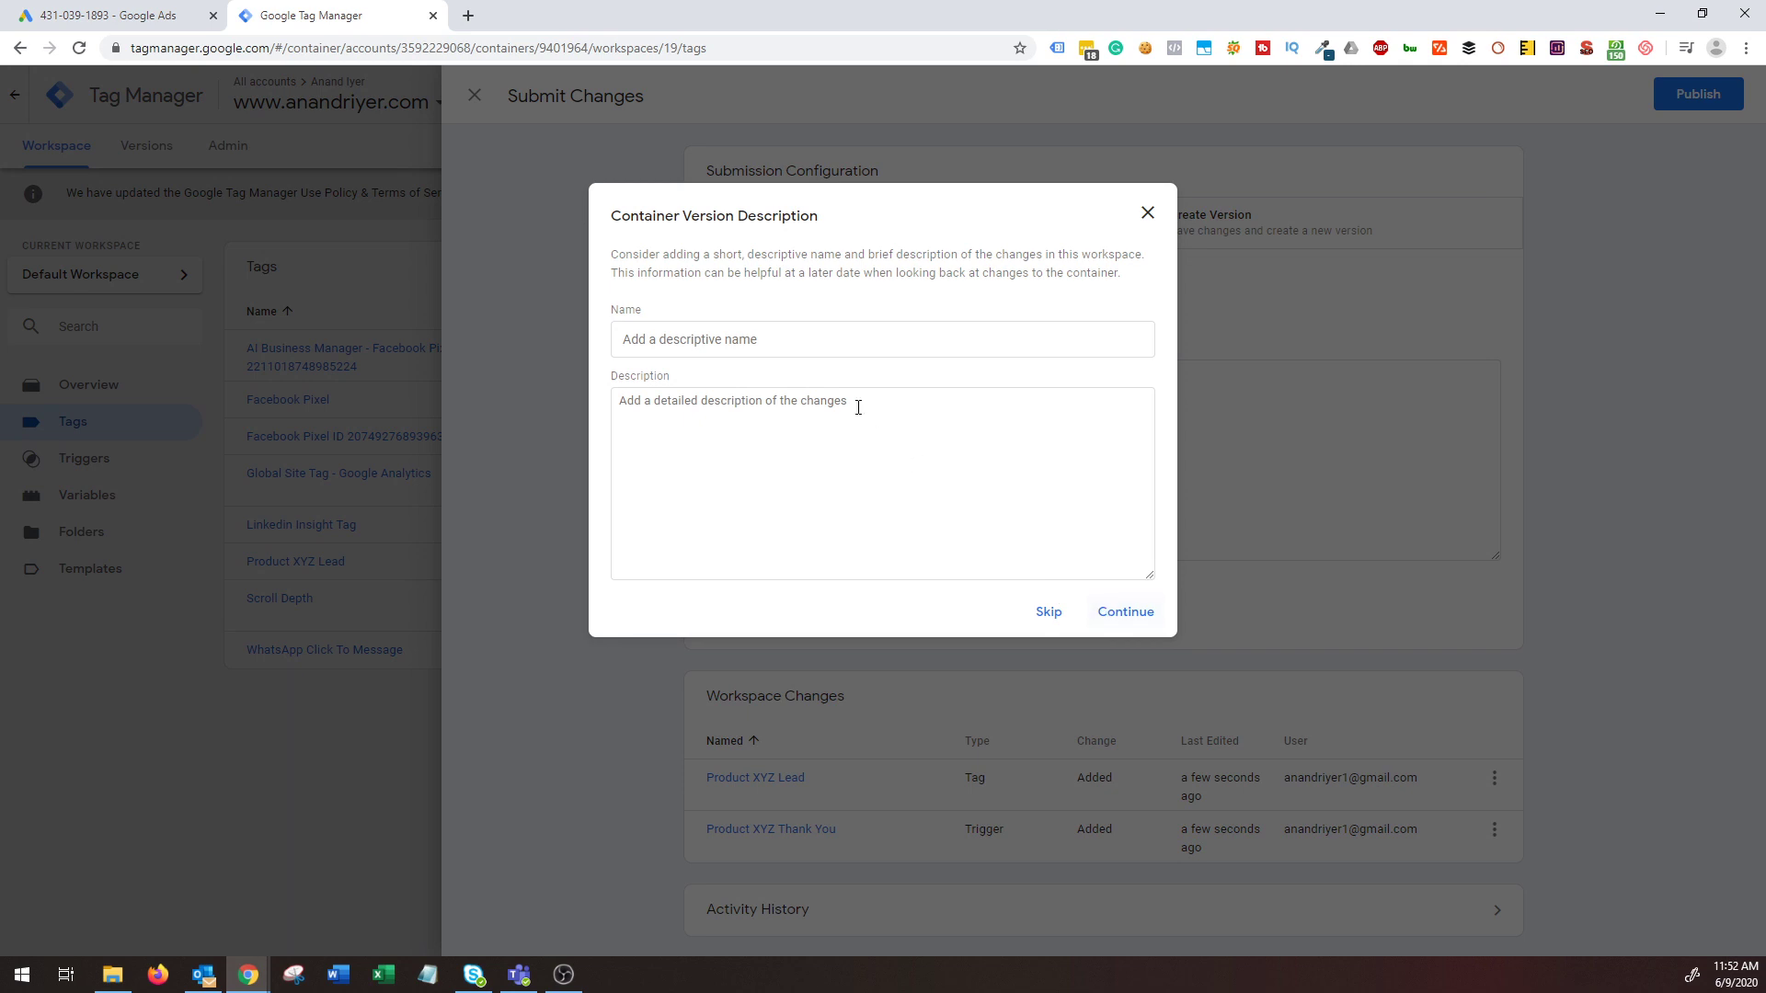
pyautogui.click(800, 326)
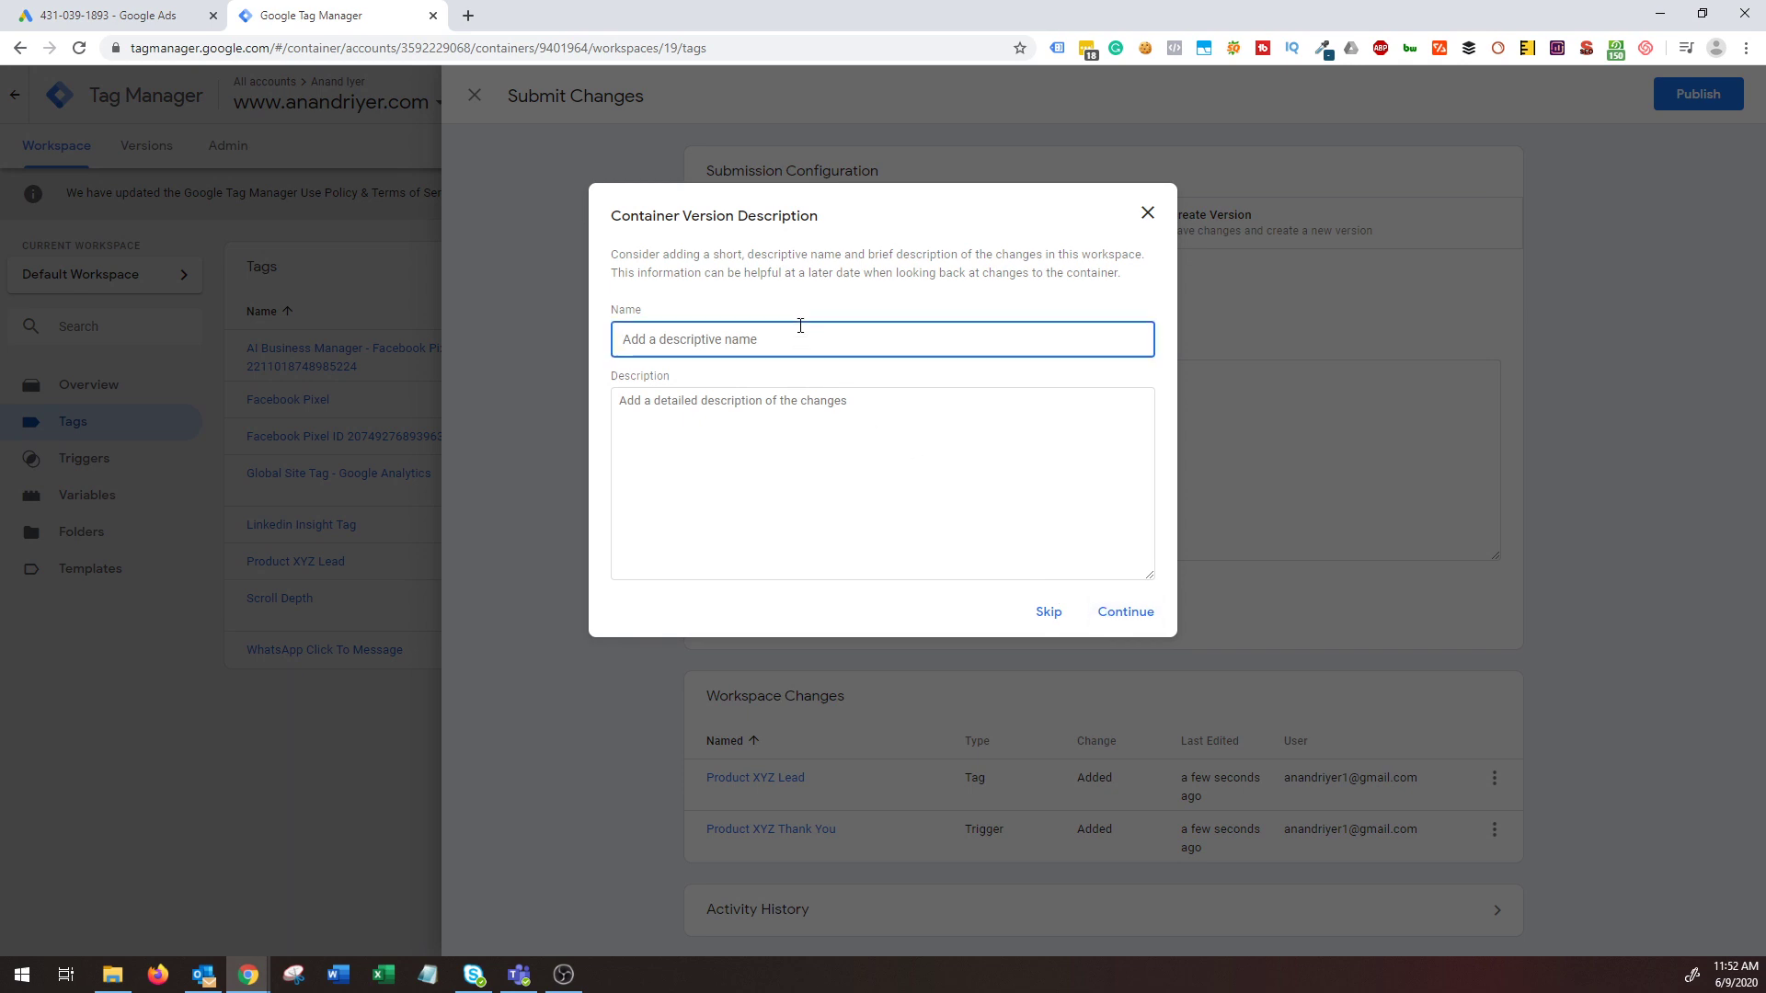
pyautogui.write('Conversion tracking for Pr')
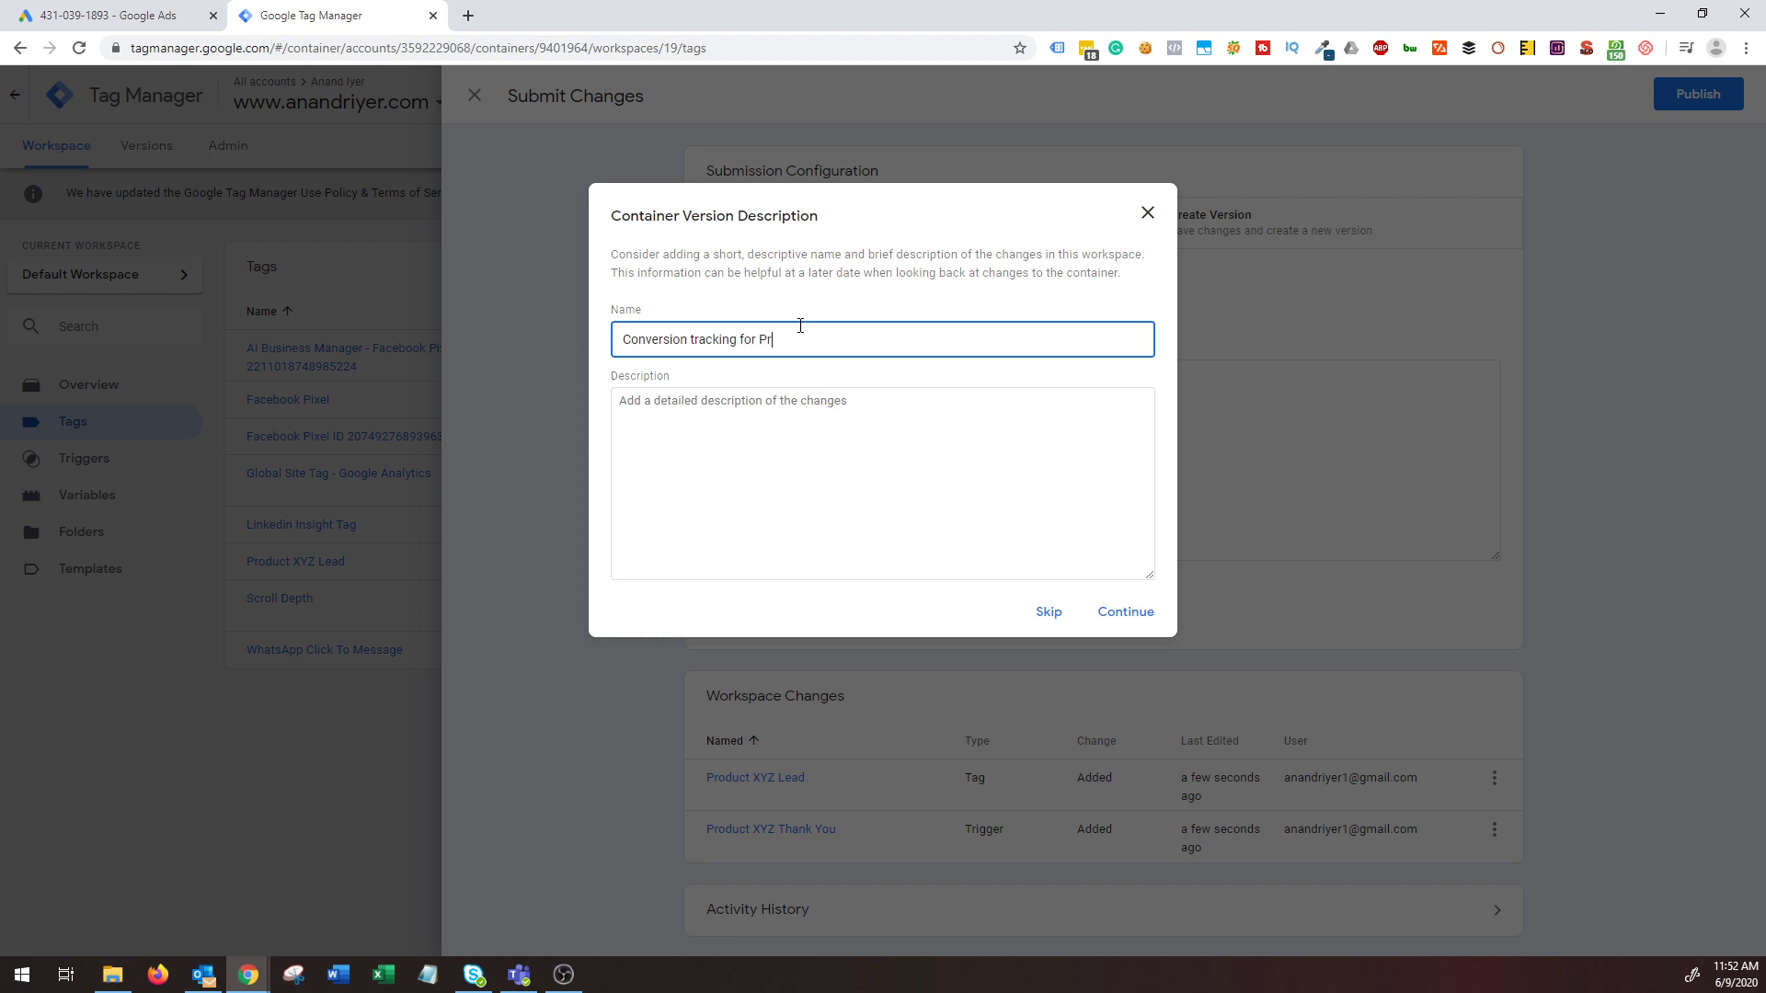
pyautogui.write('oduct XYZ Lead Form')
pyautogui.click(982, 524)
pyautogui.click(1107, 618)
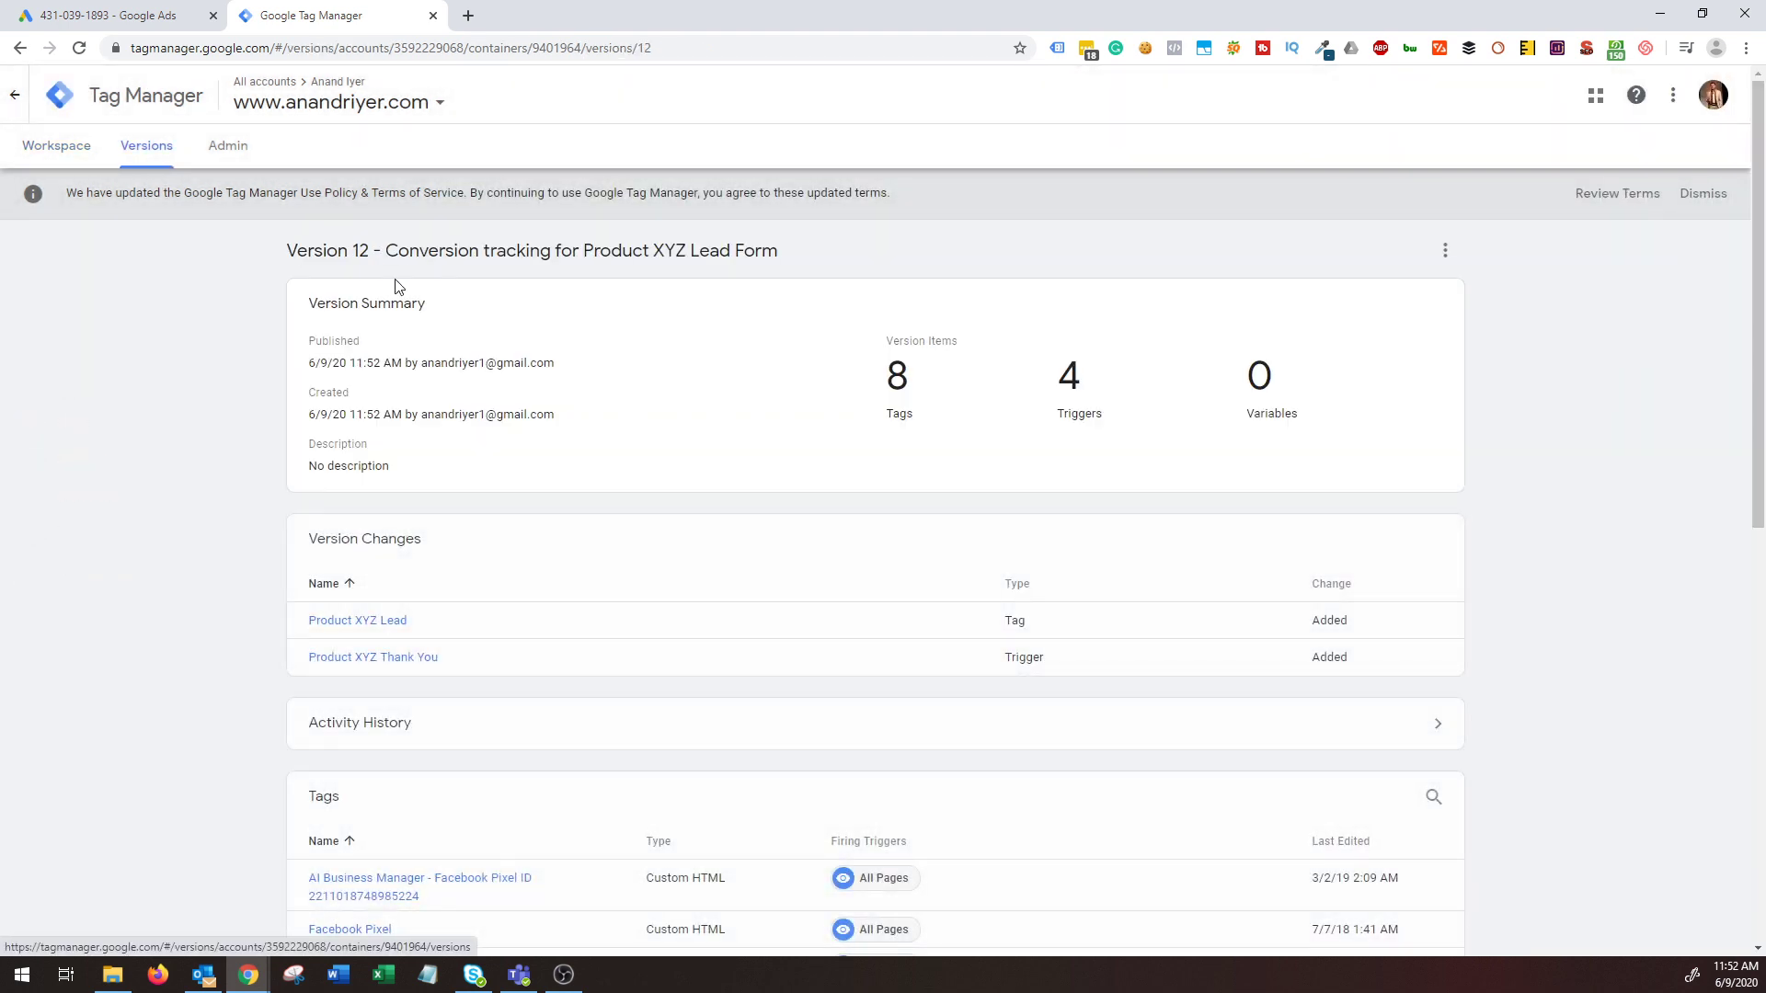
pyautogui.scroll(-1, 647, 712)
pyautogui.scroll(4, 647, 714)
# Complete the Submit lead form - Product XYZ conversion setup, then view Tools > Measurement > Conversions.
pyautogui.click(83, 15)
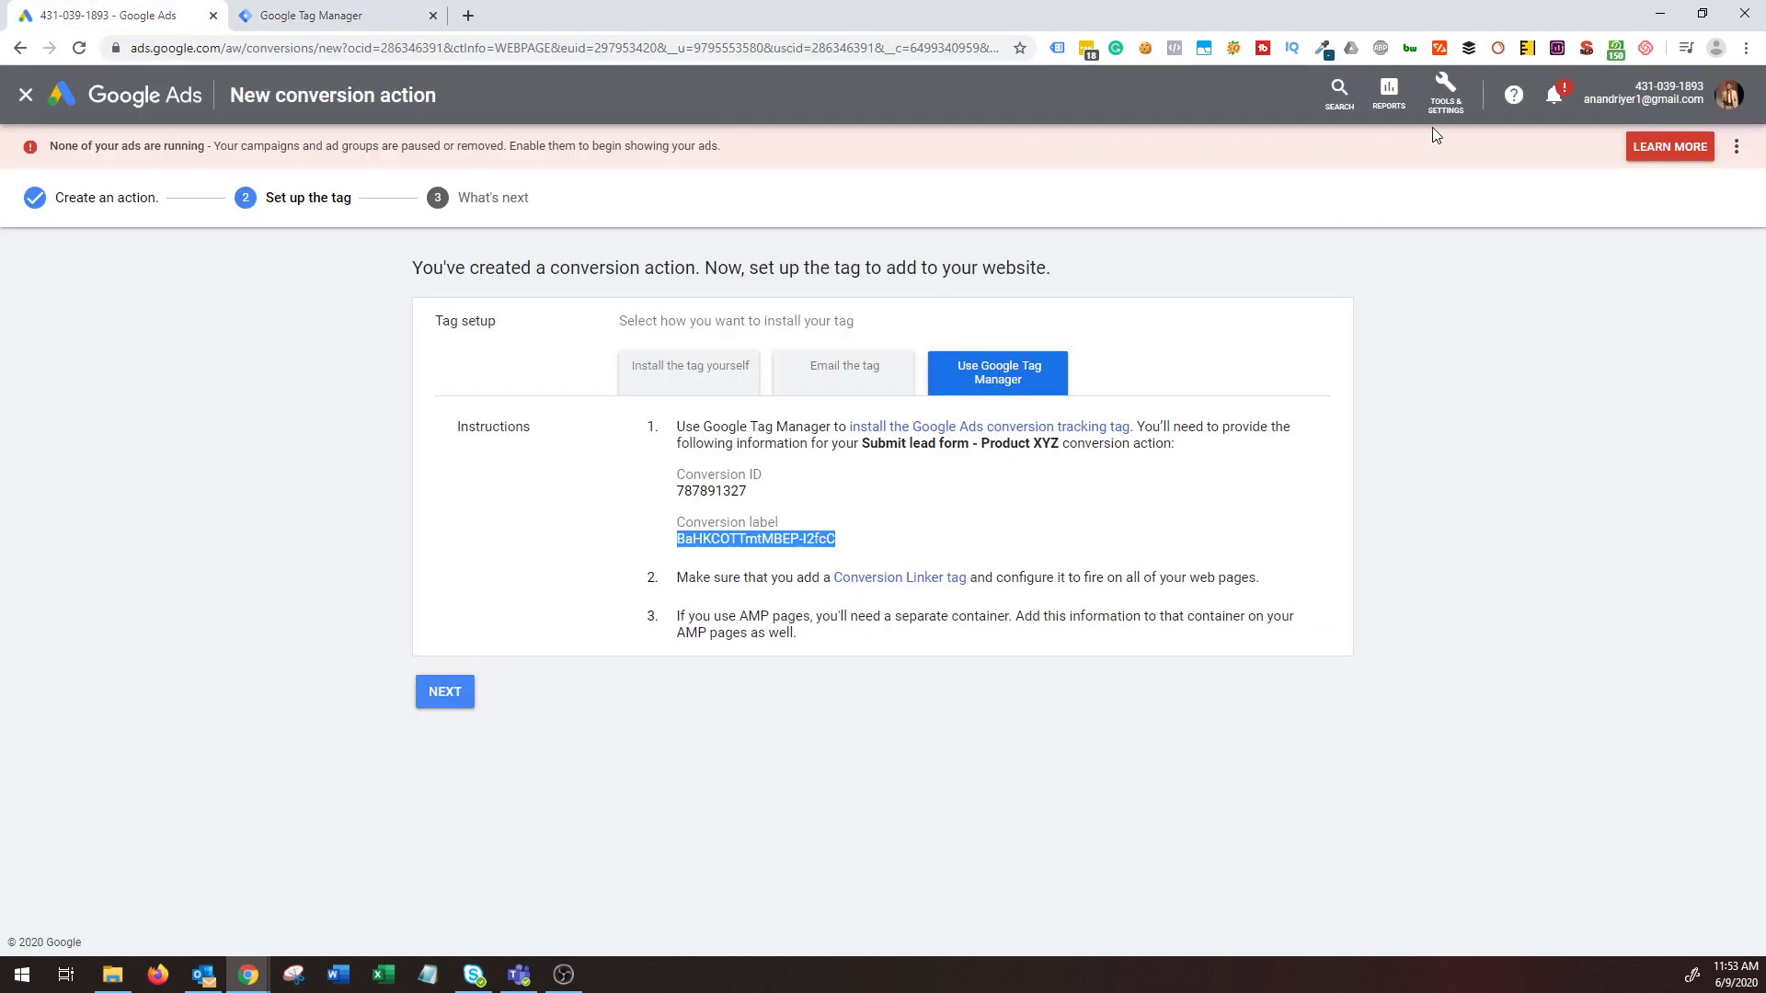
pyautogui.click(1441, 111)
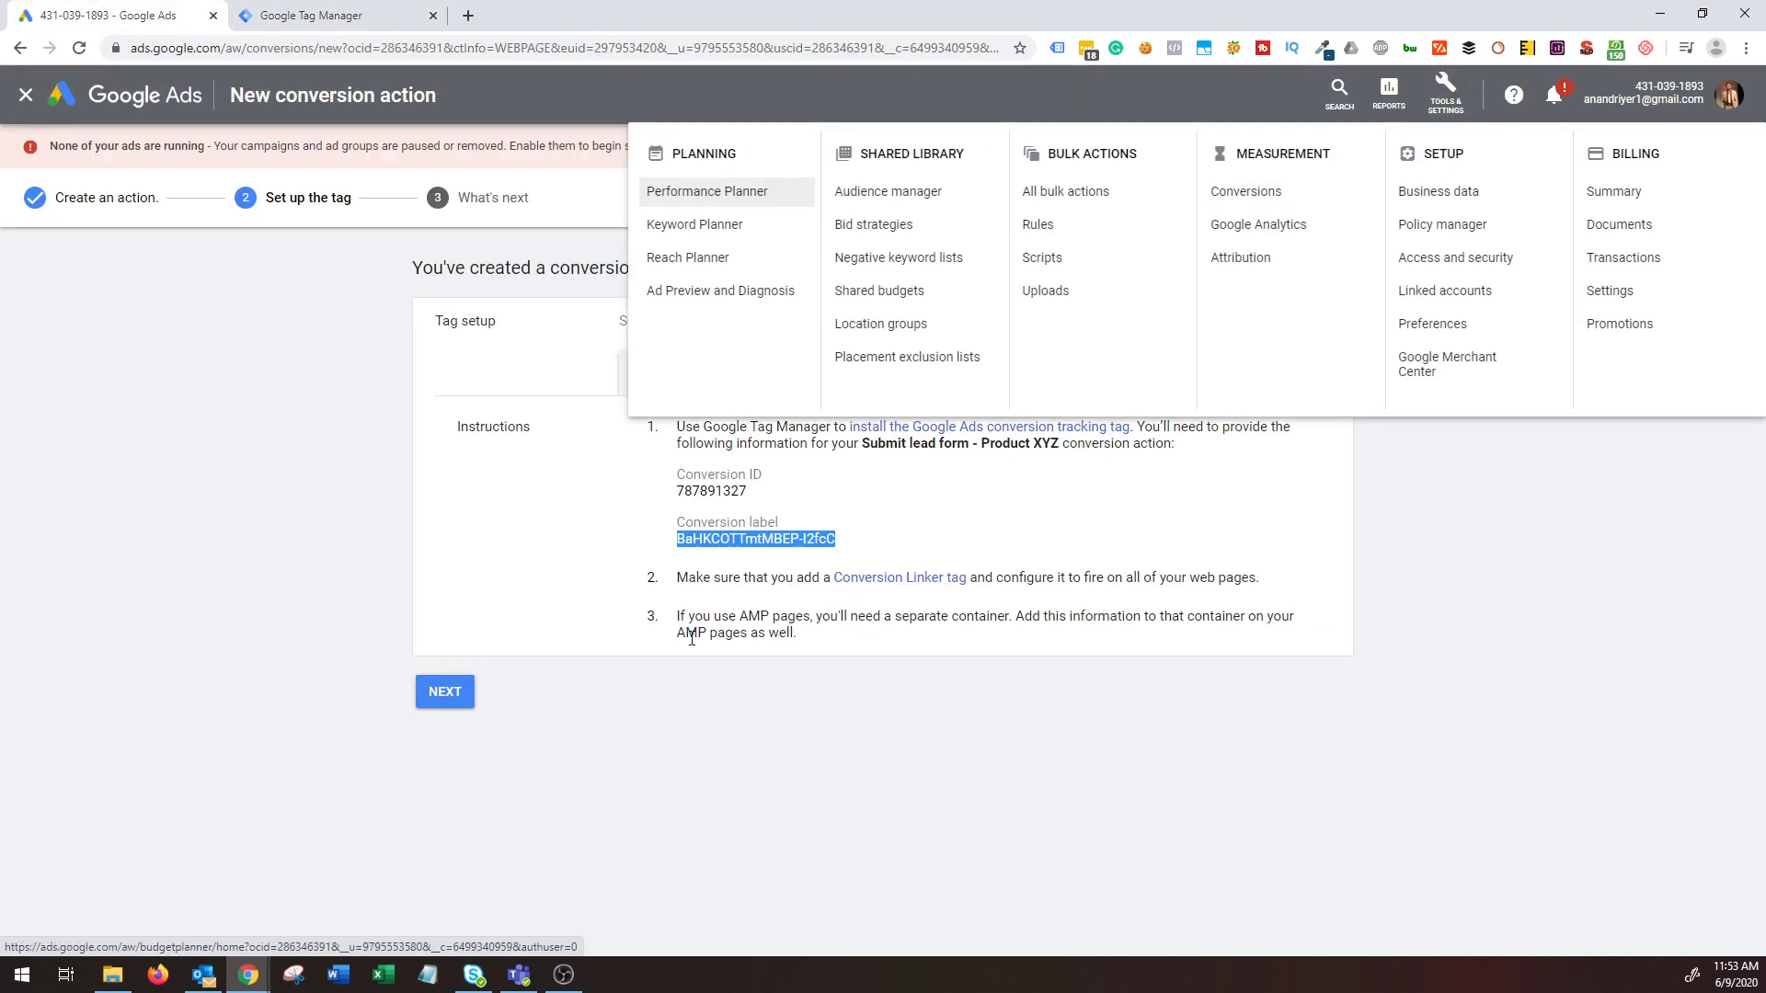
pyautogui.click(440, 705)
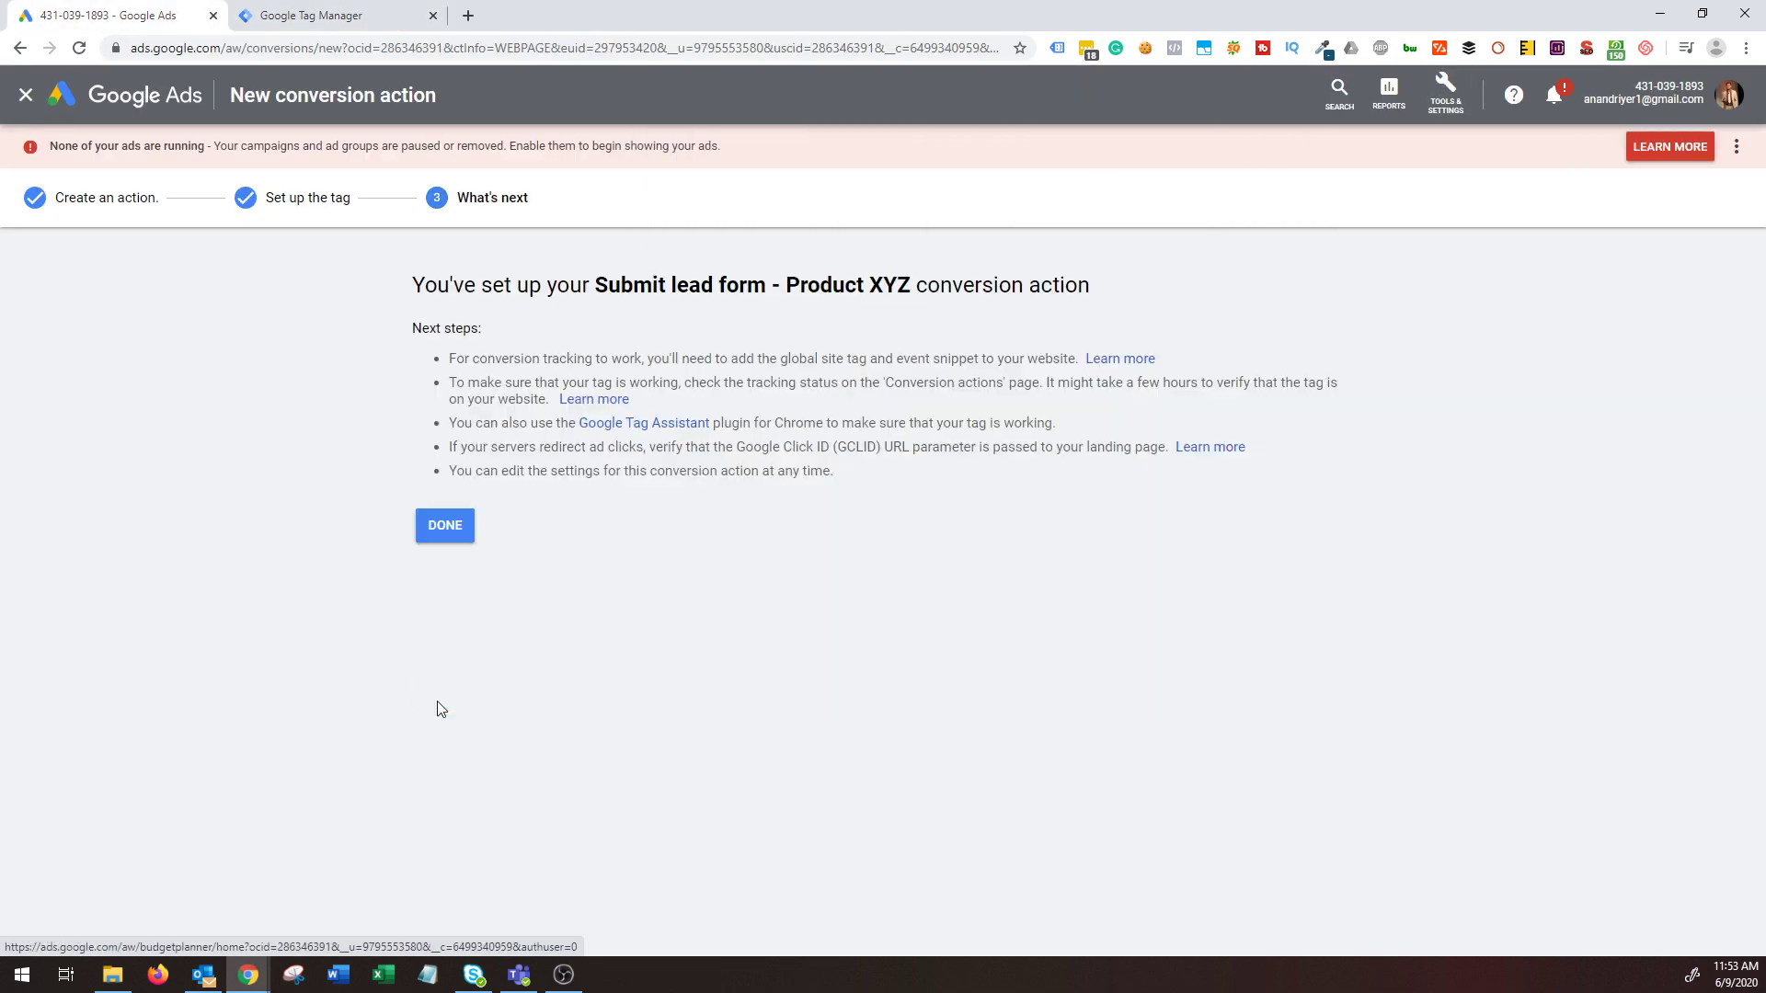
pyautogui.click(445, 526)
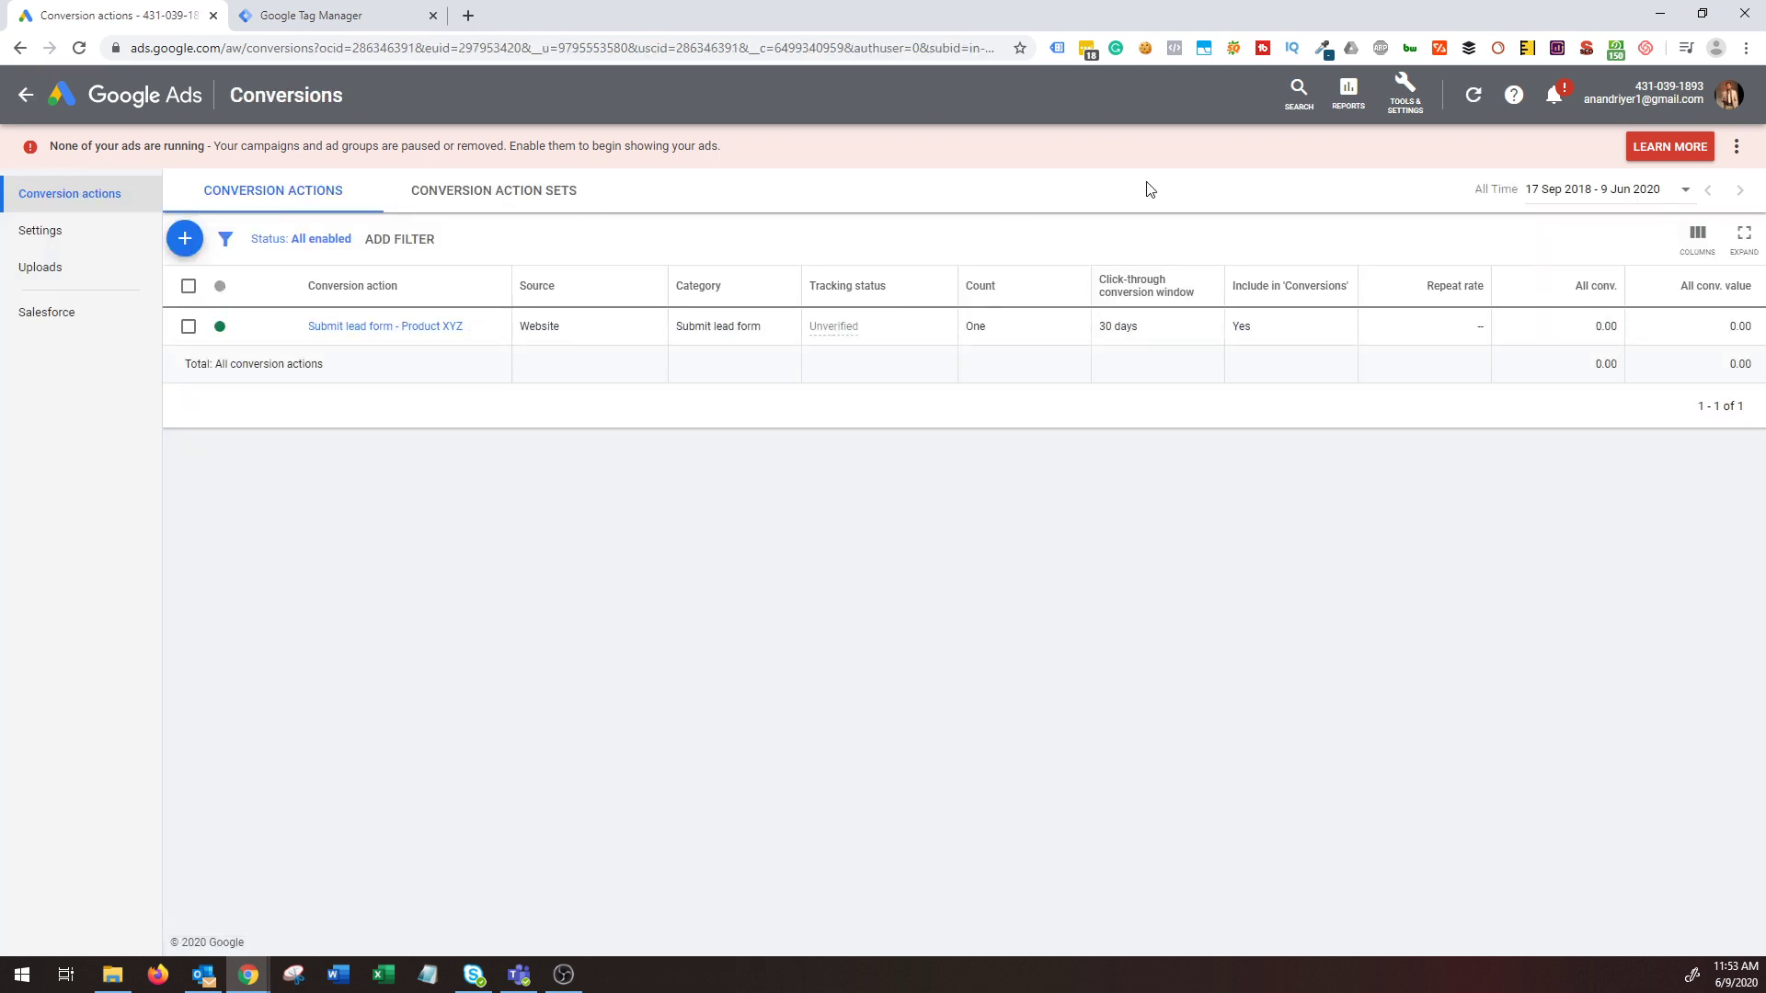
pyautogui.click(1405, 92)
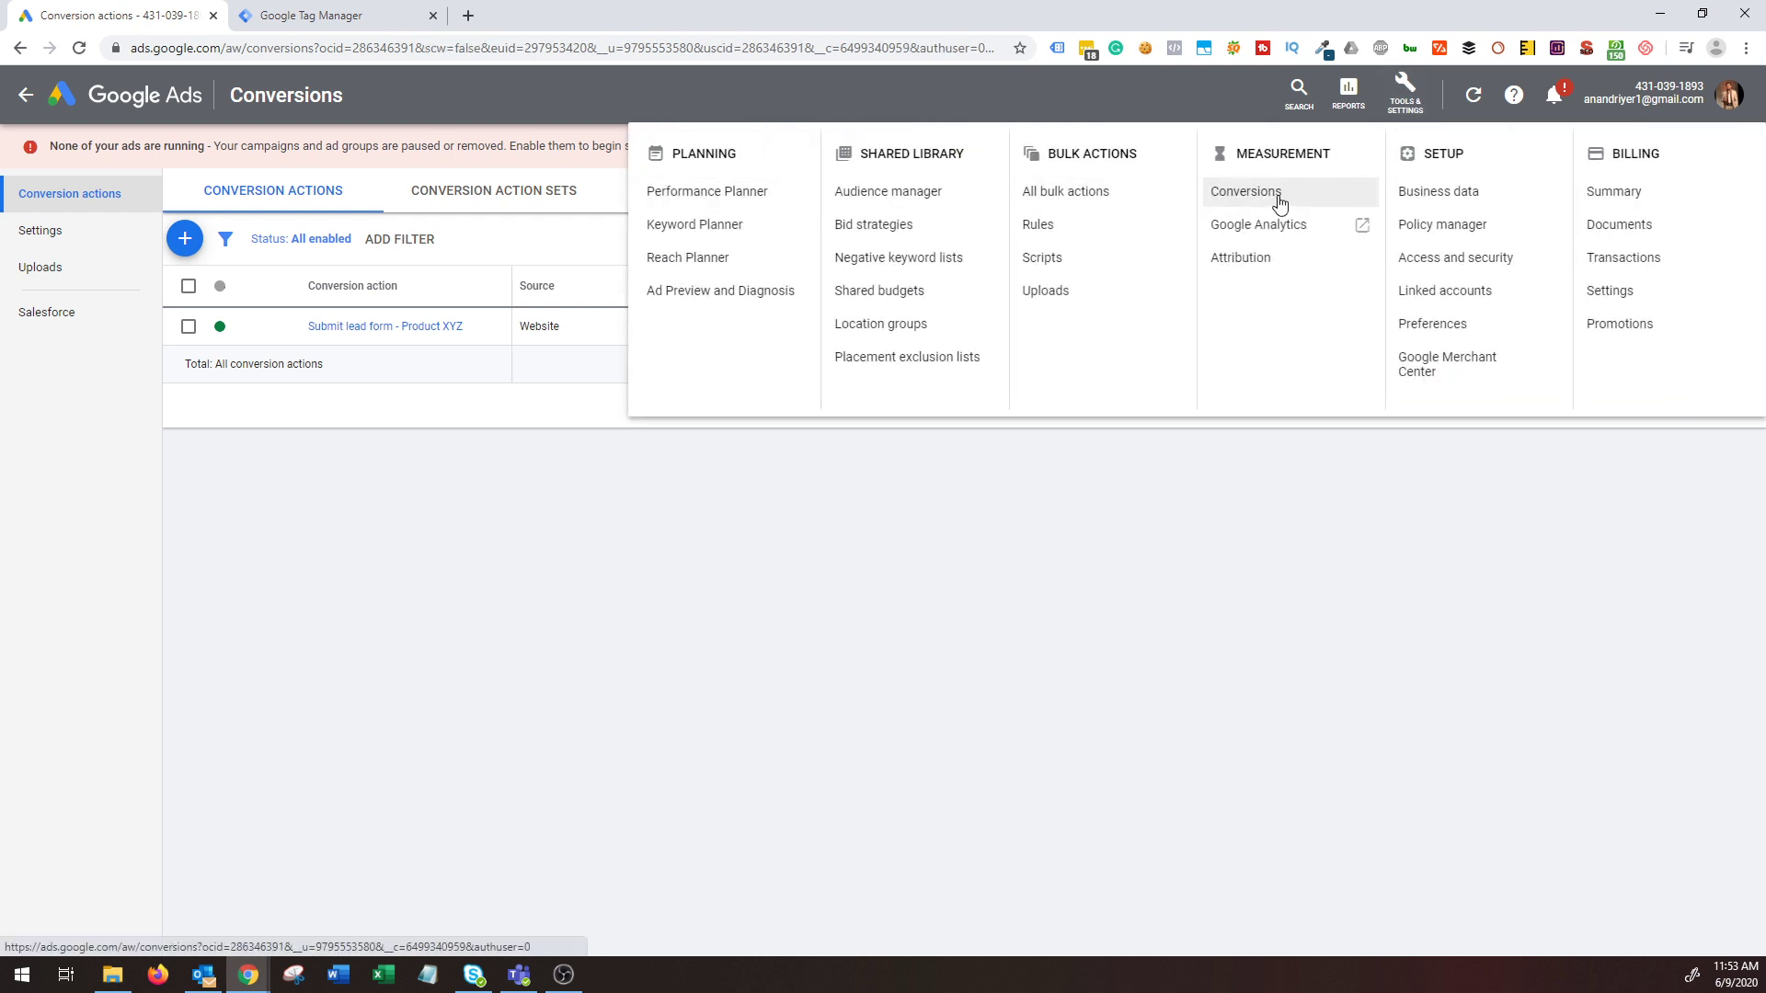
pyautogui.click(1277, 193)
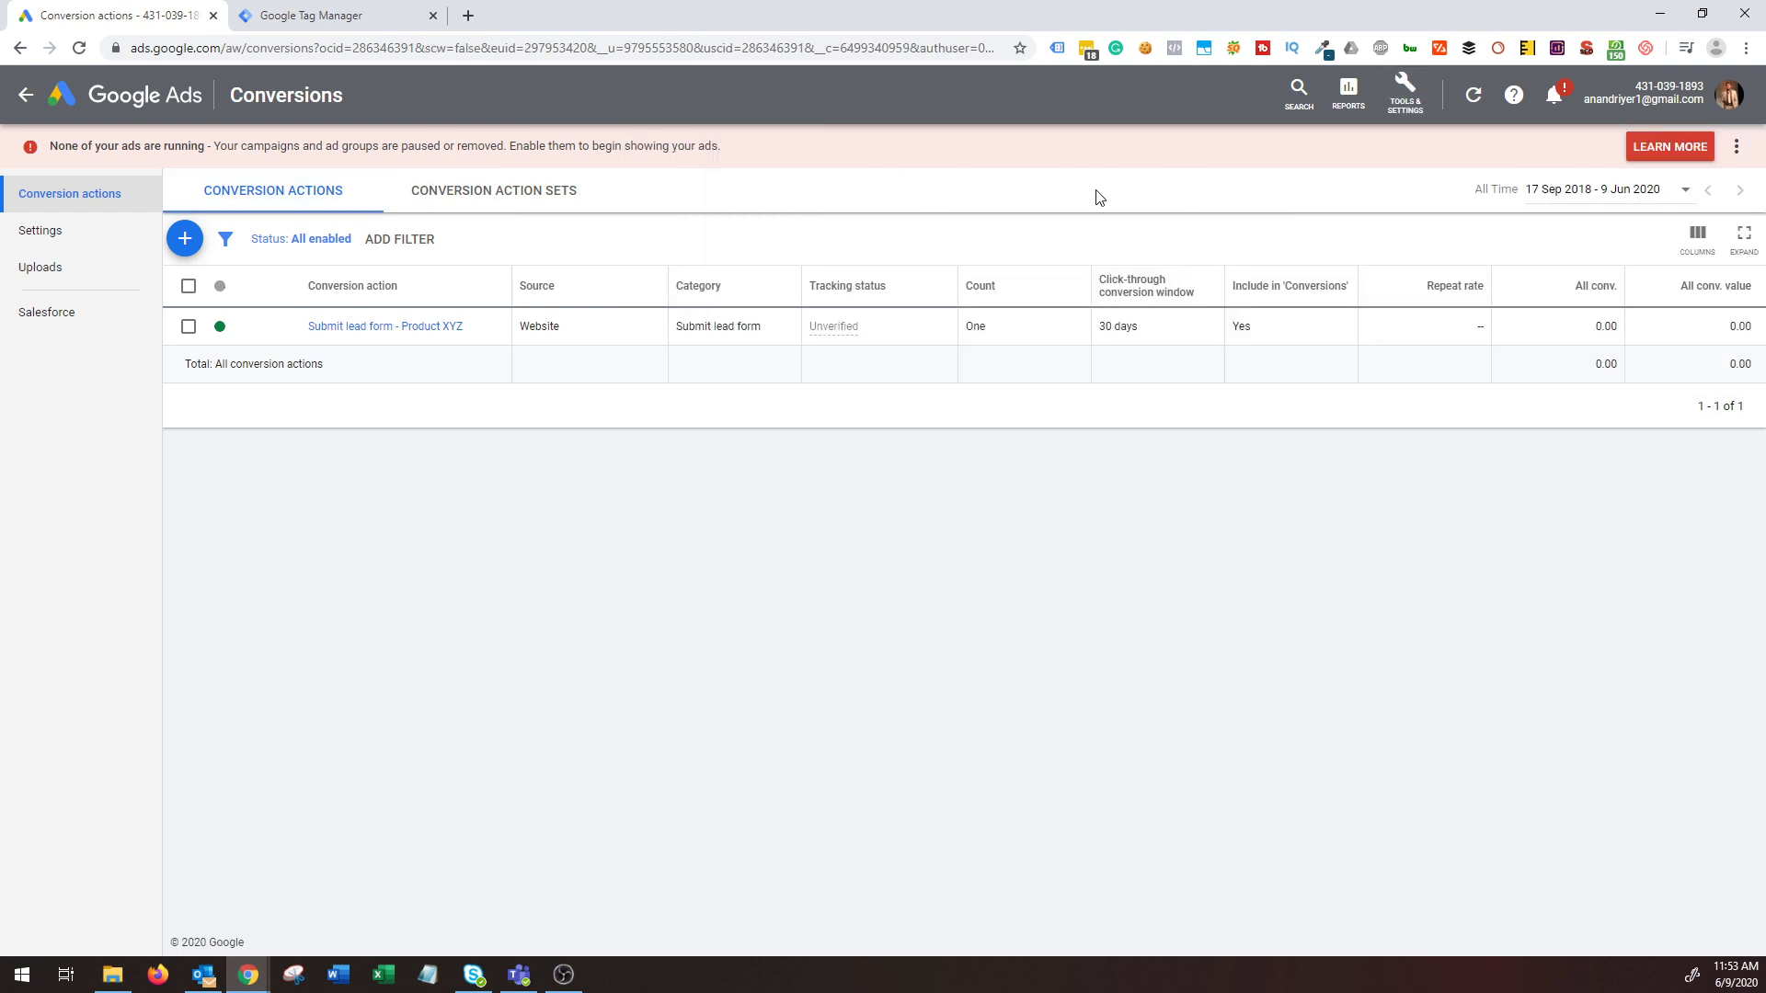